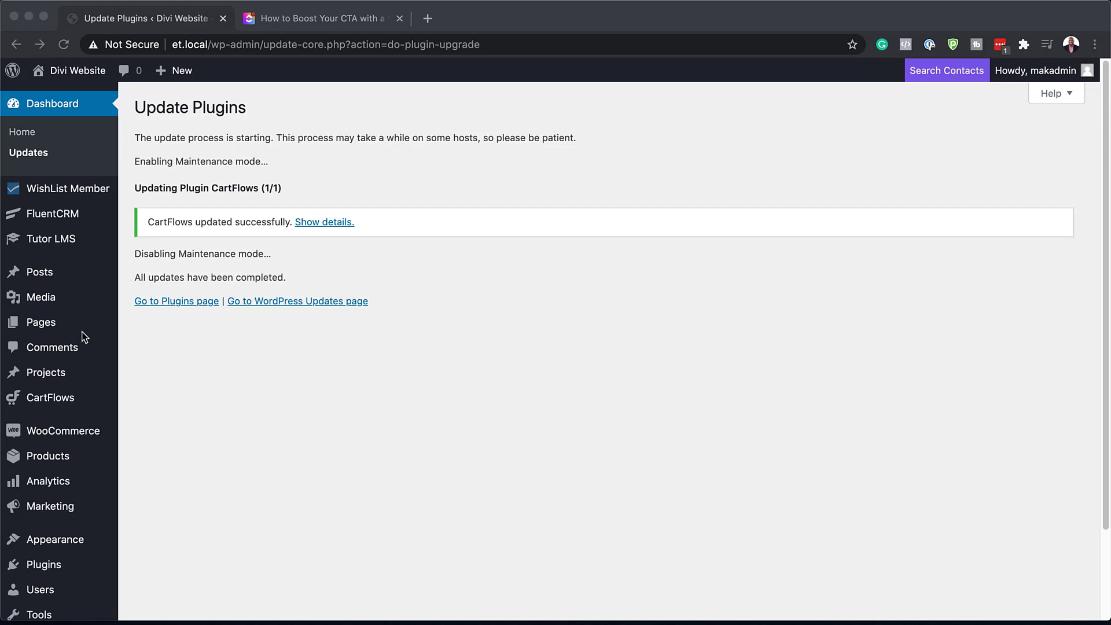
Create a new page titled "Promo" and open it in the Divi Builder
scroll(83, 337, down, 1)
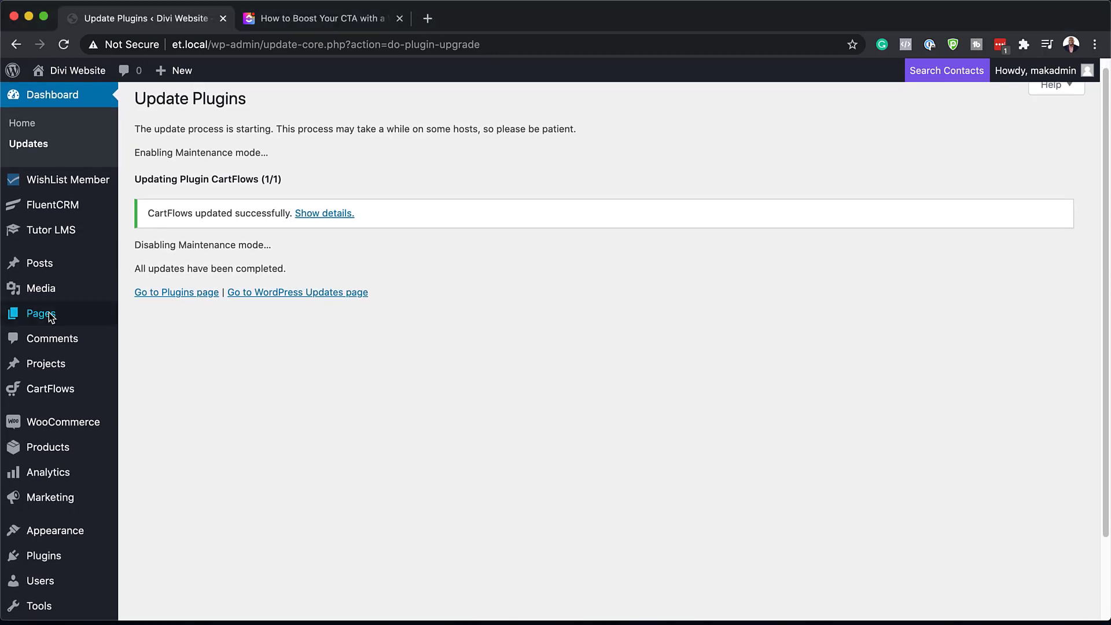
mouse_move(59, 316)
click(157, 338)
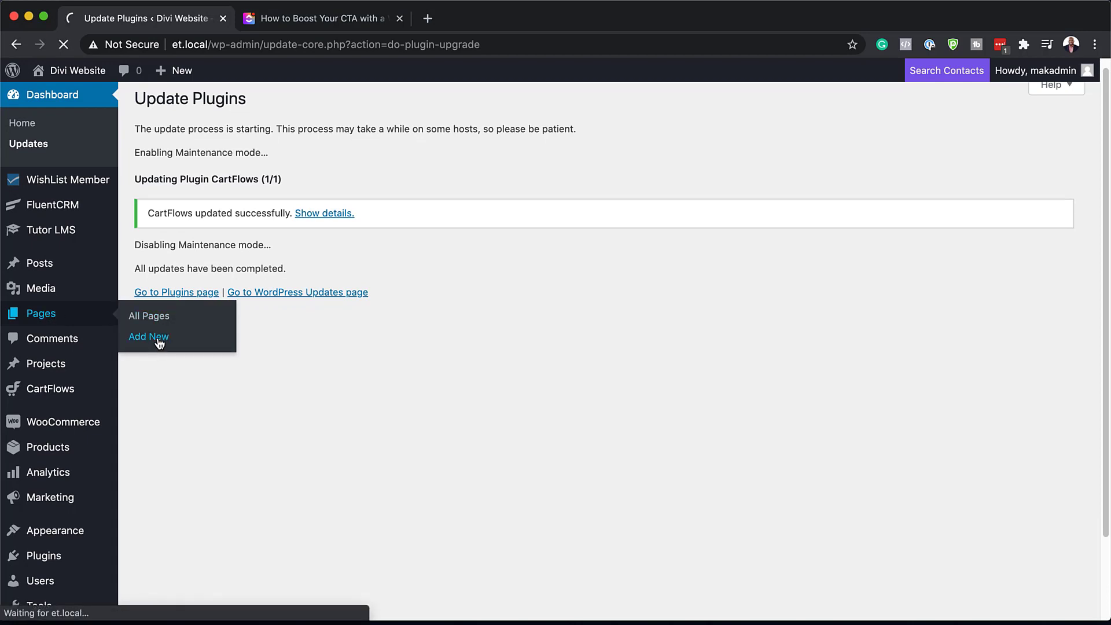
text(Promo)
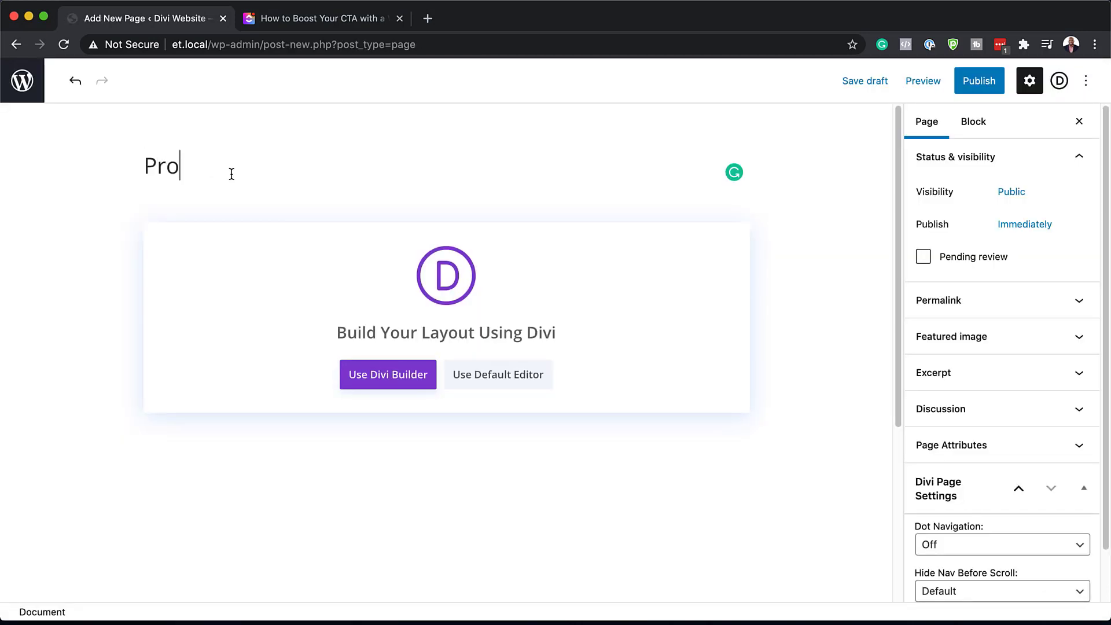
click(404, 376)
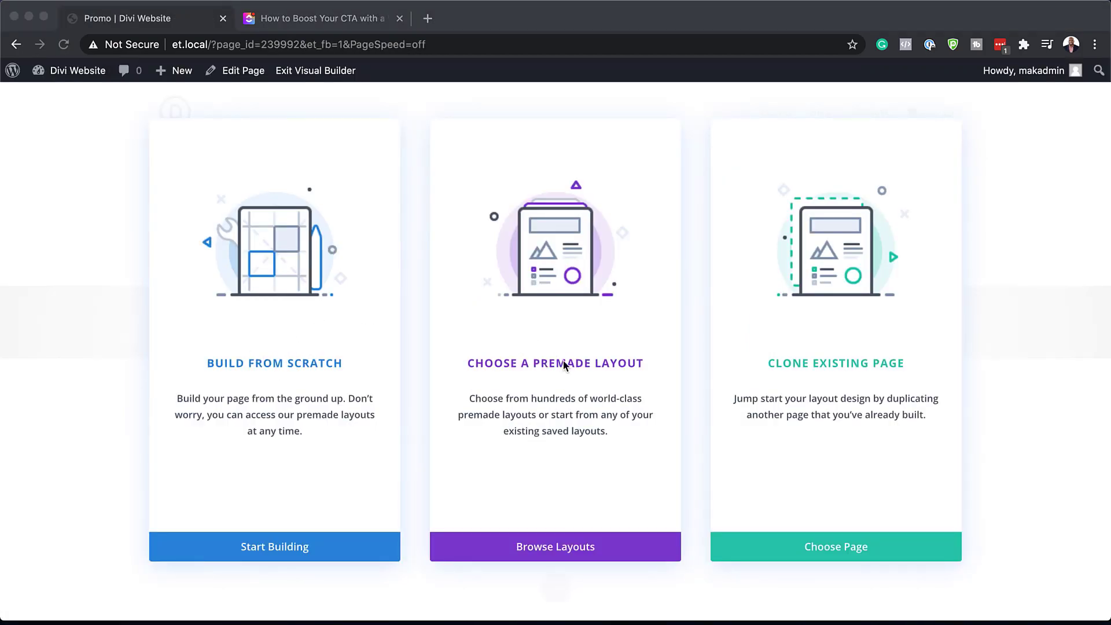
Search the premade layouts for "bakery" and load the Bakery Home Page layout onto the page
click(566, 544)
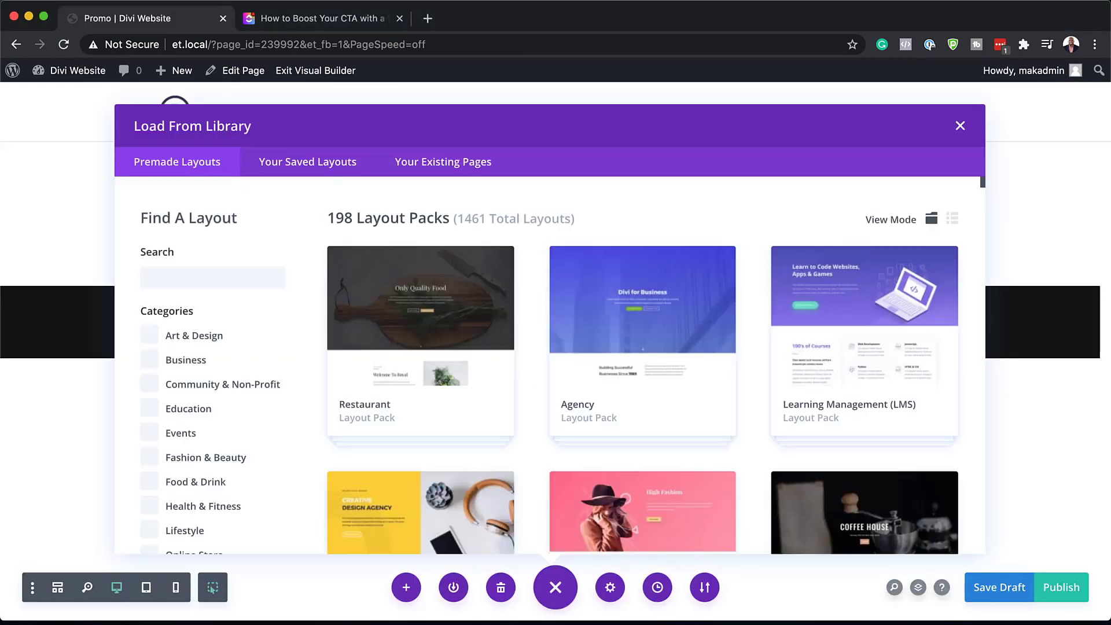
click(231, 280)
text(bakery)
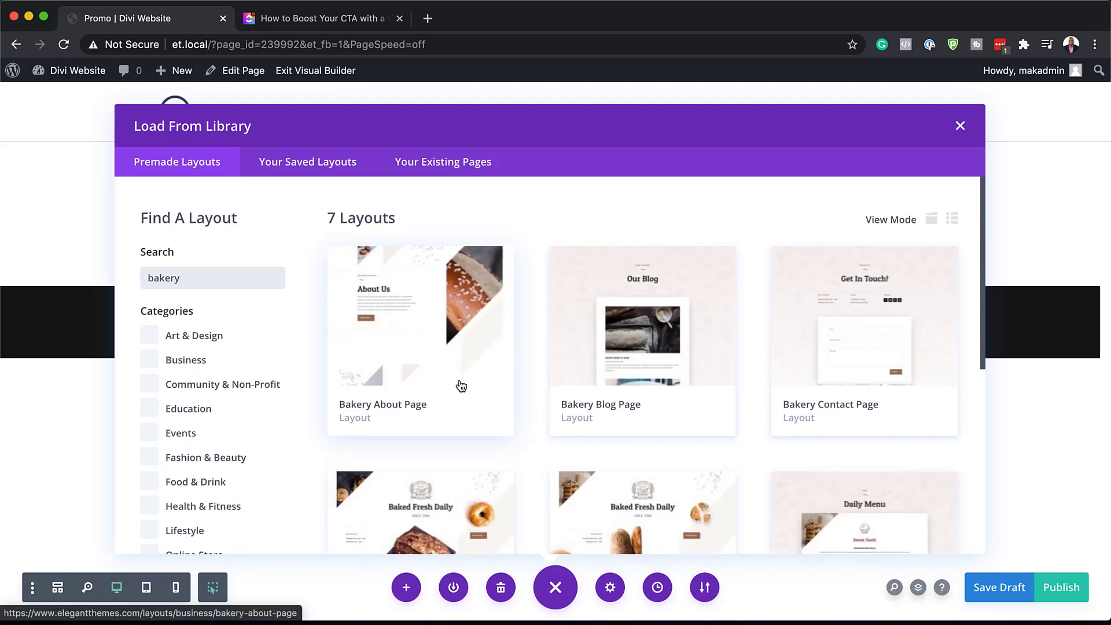
scroll(463, 399, down, 3)
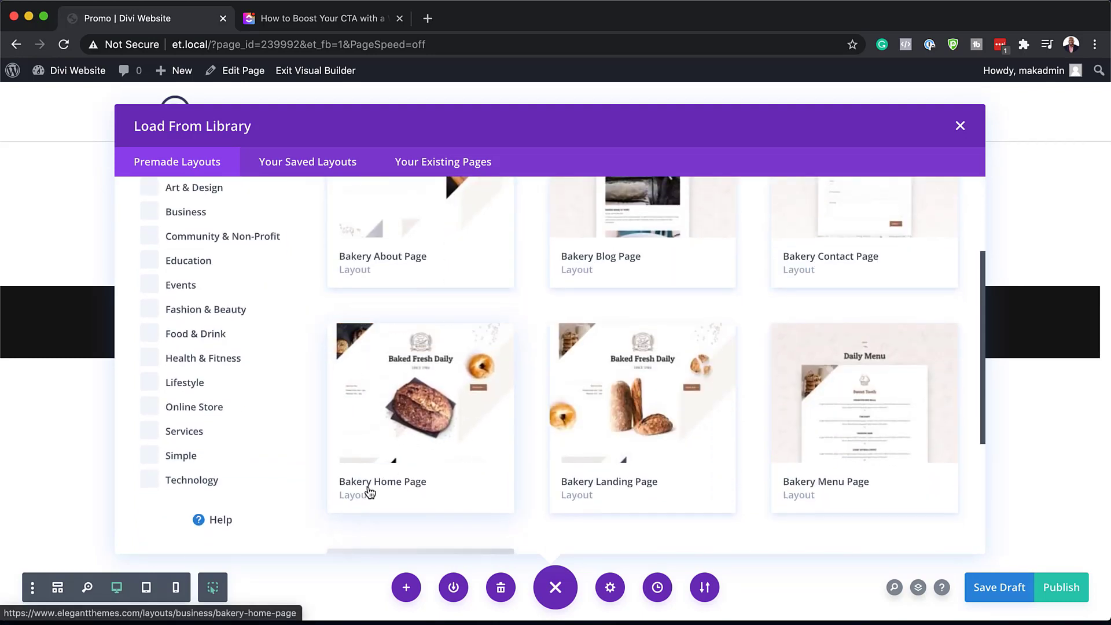
click(437, 428)
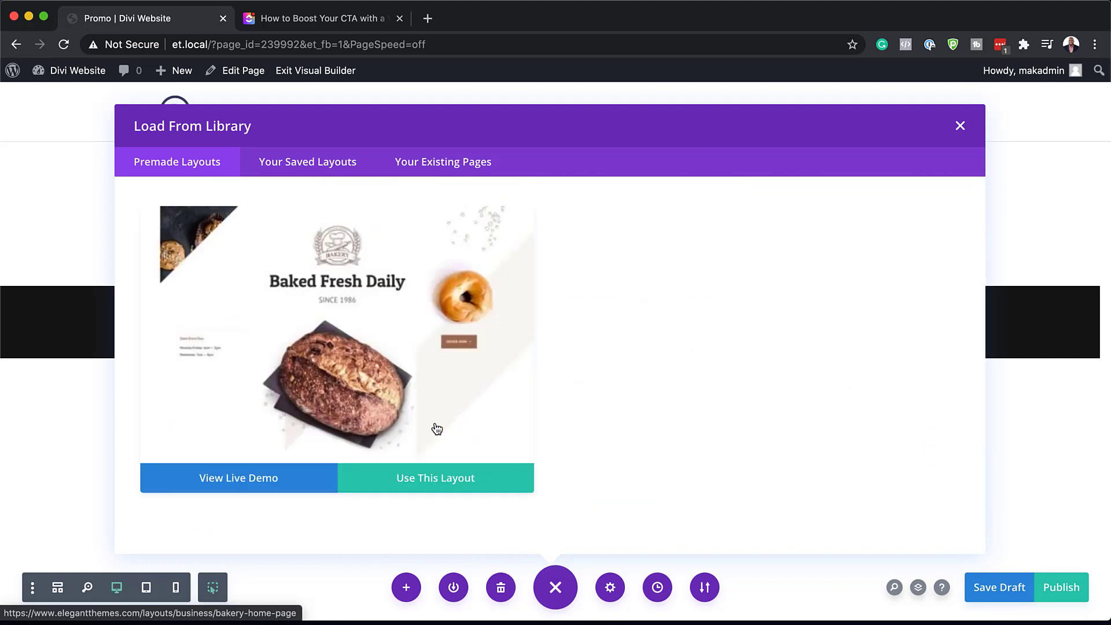
click(430, 485)
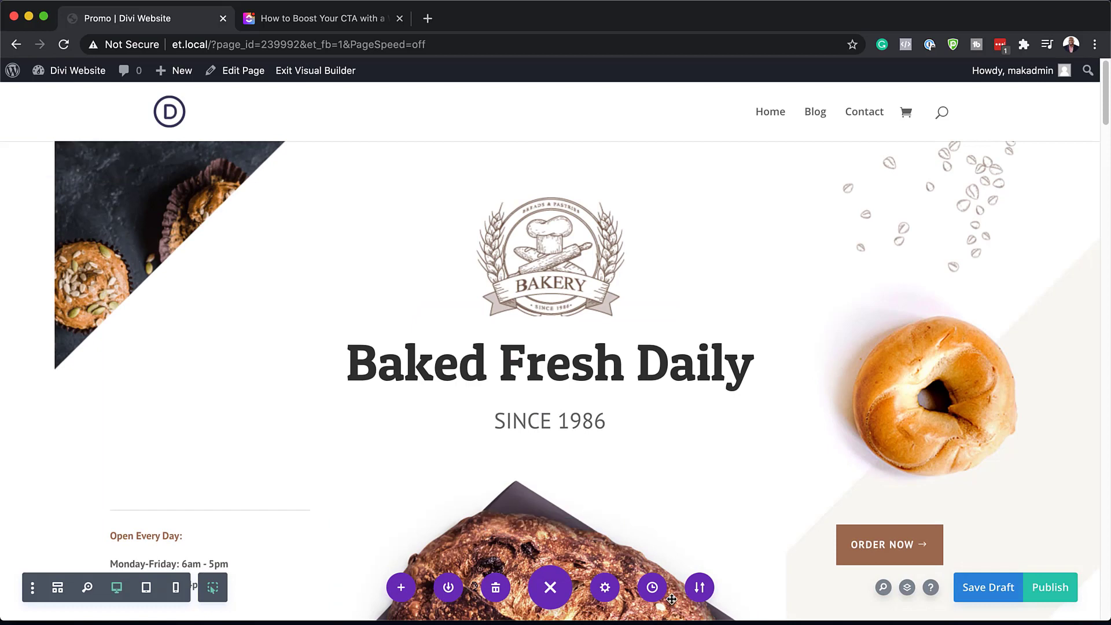
Insert a regular section directly below the Services section and give it a row with two equal columns, without adding a module
click(907, 588)
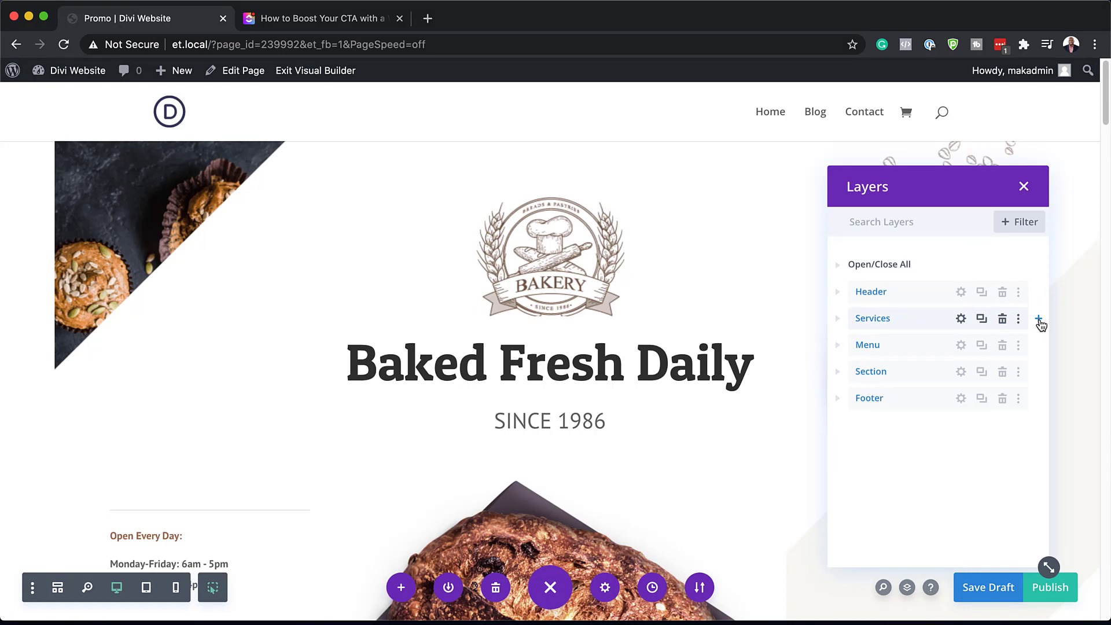
click(1038, 320)
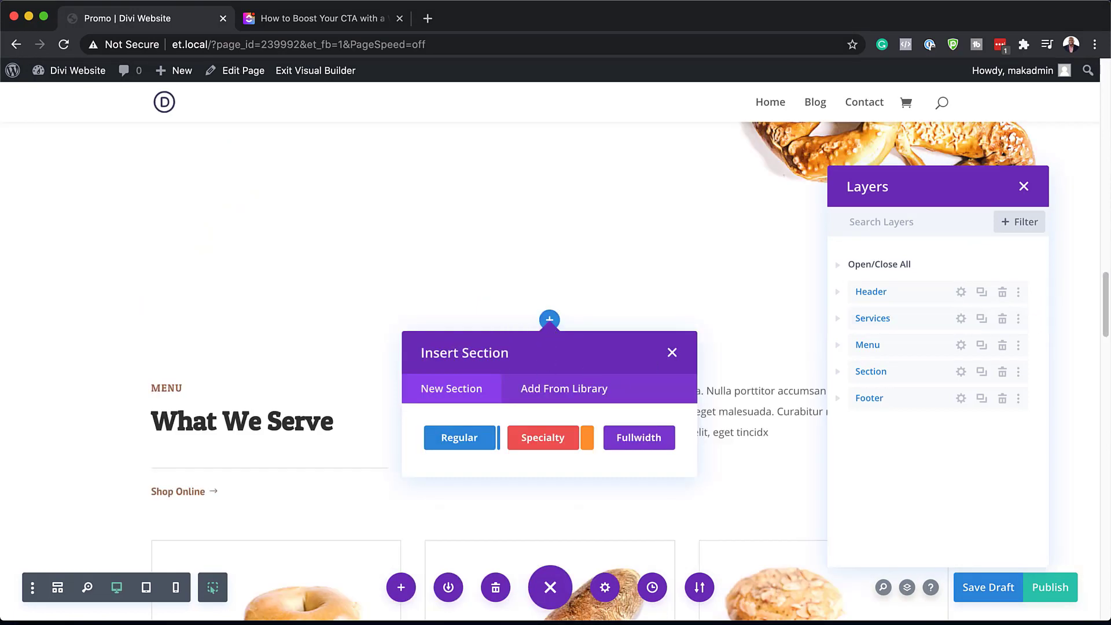
click(457, 441)
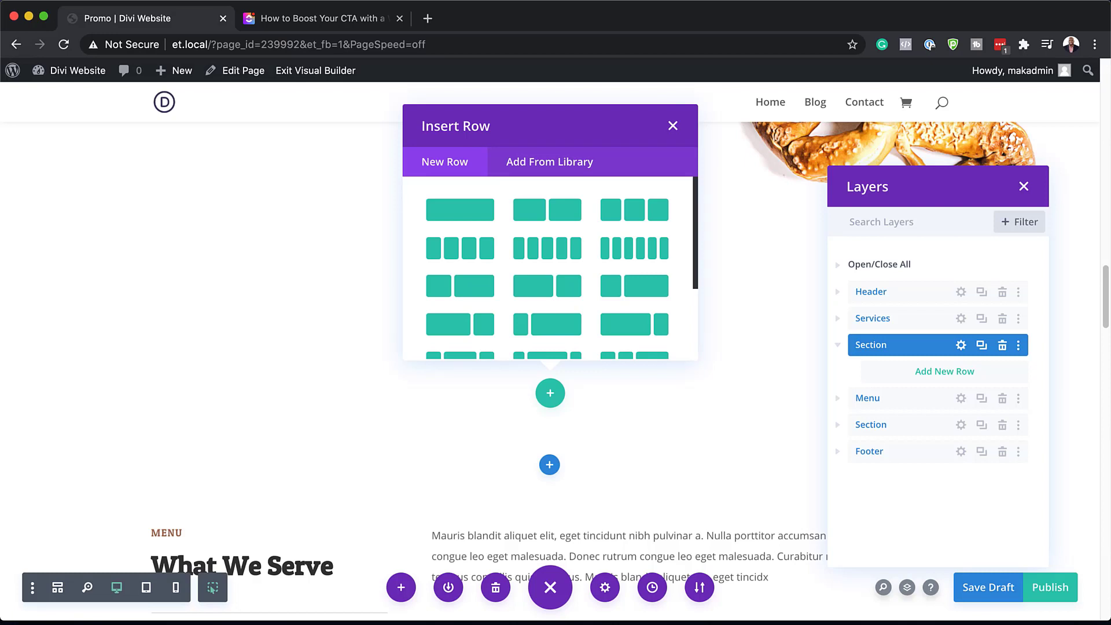
click(547, 214)
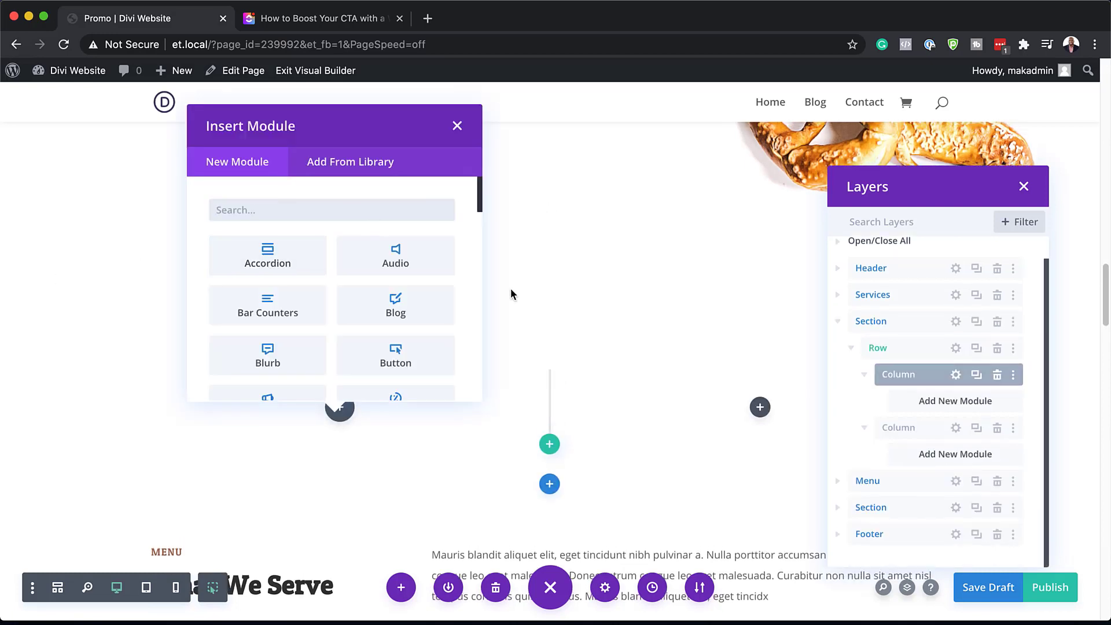
click(457, 126)
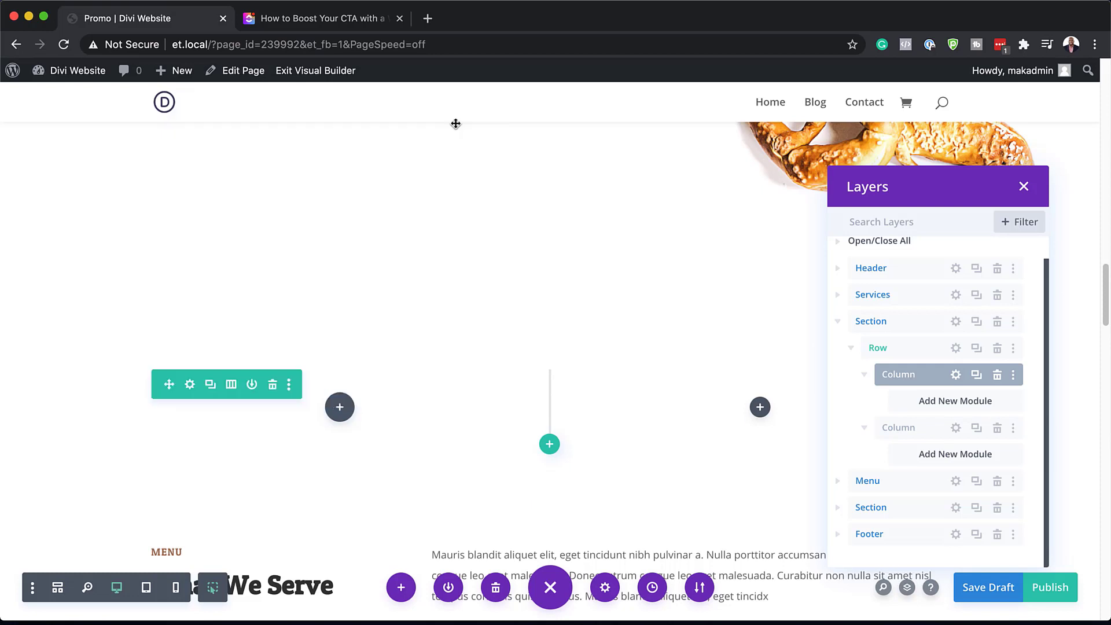
Enable a custom gutter width for the new two-column row and set it to 1
click(190, 386)
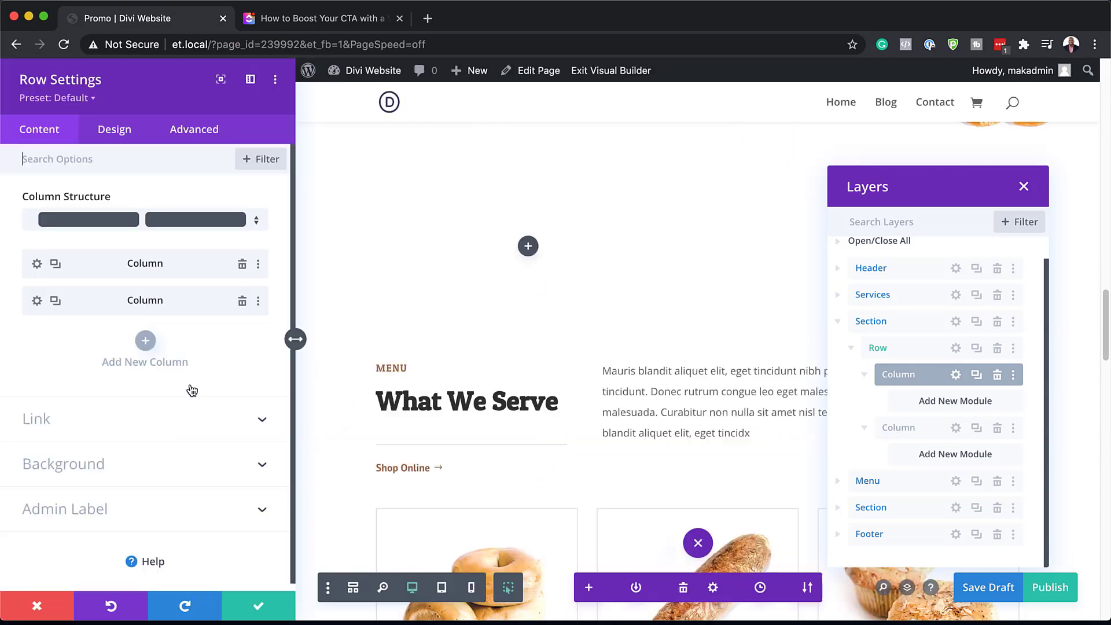
click(129, 131)
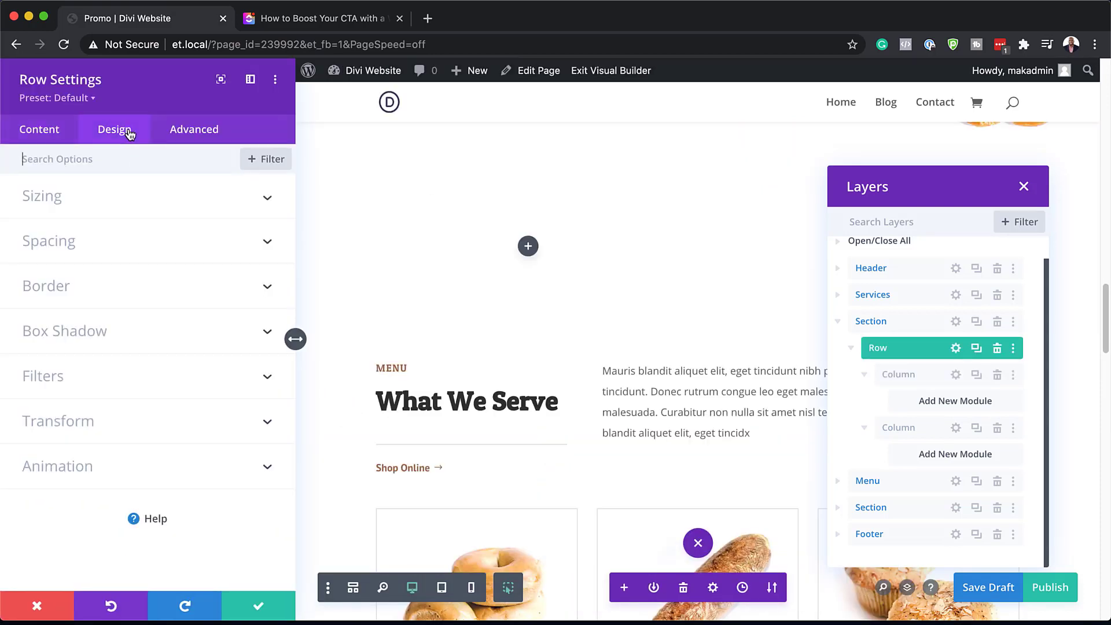
click(78, 203)
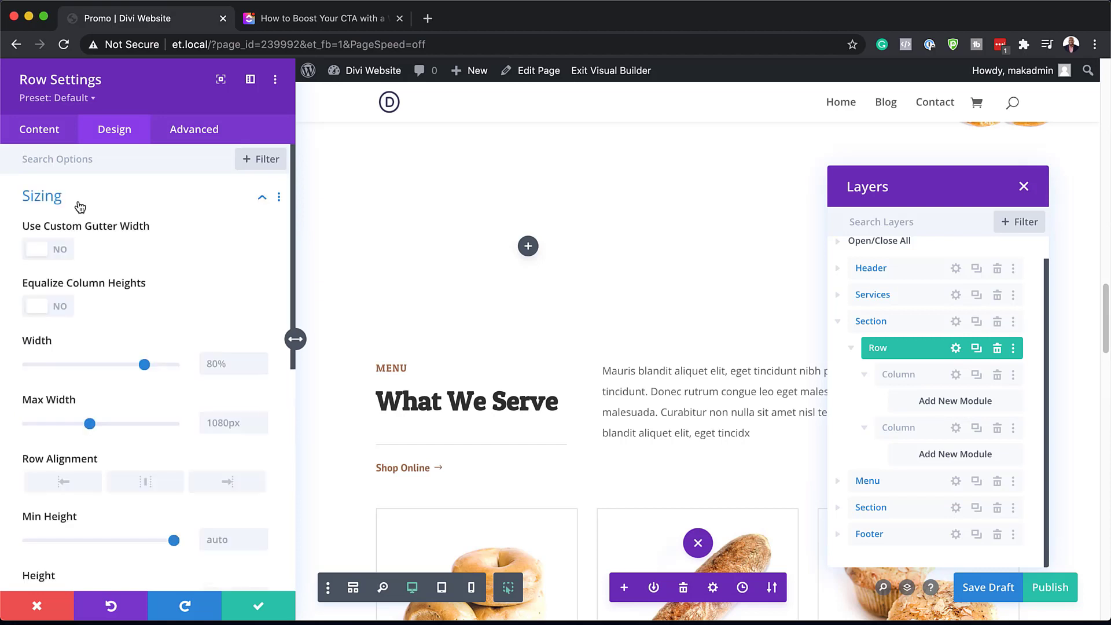
click(66, 254)
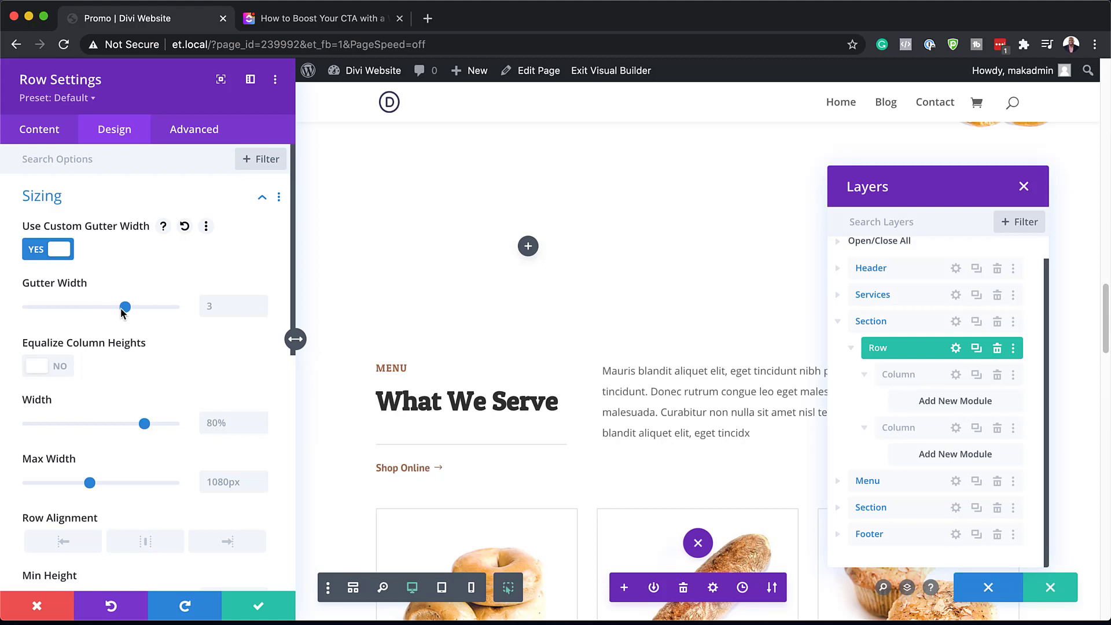
drag(124, 309, 23, 303)
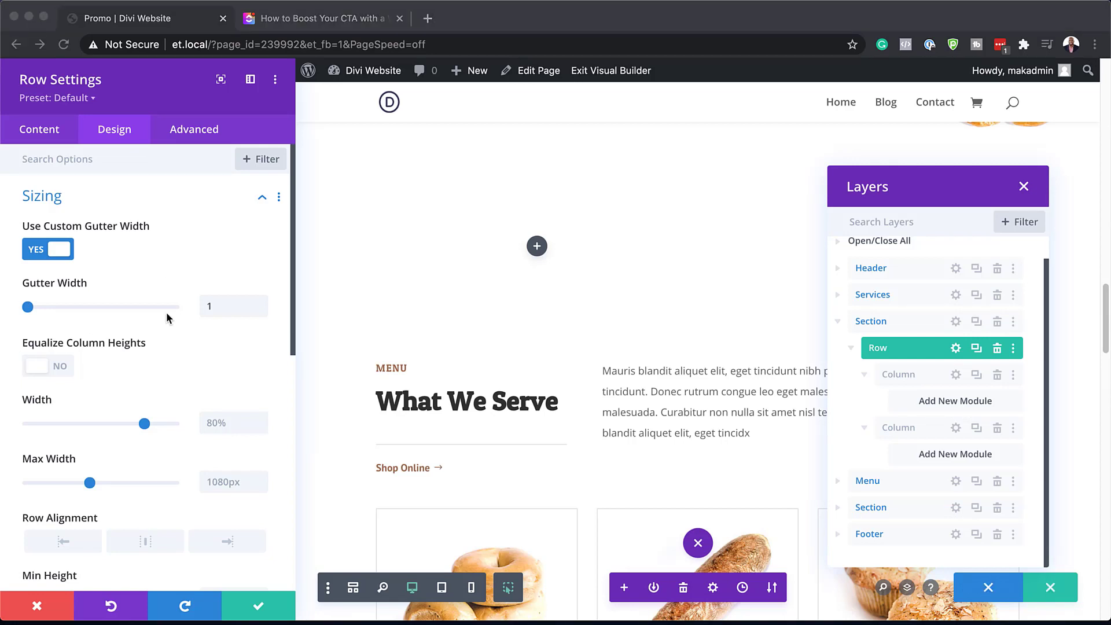
Set the row's width to 94%
scroll(168, 314, down, 1)
click(223, 408)
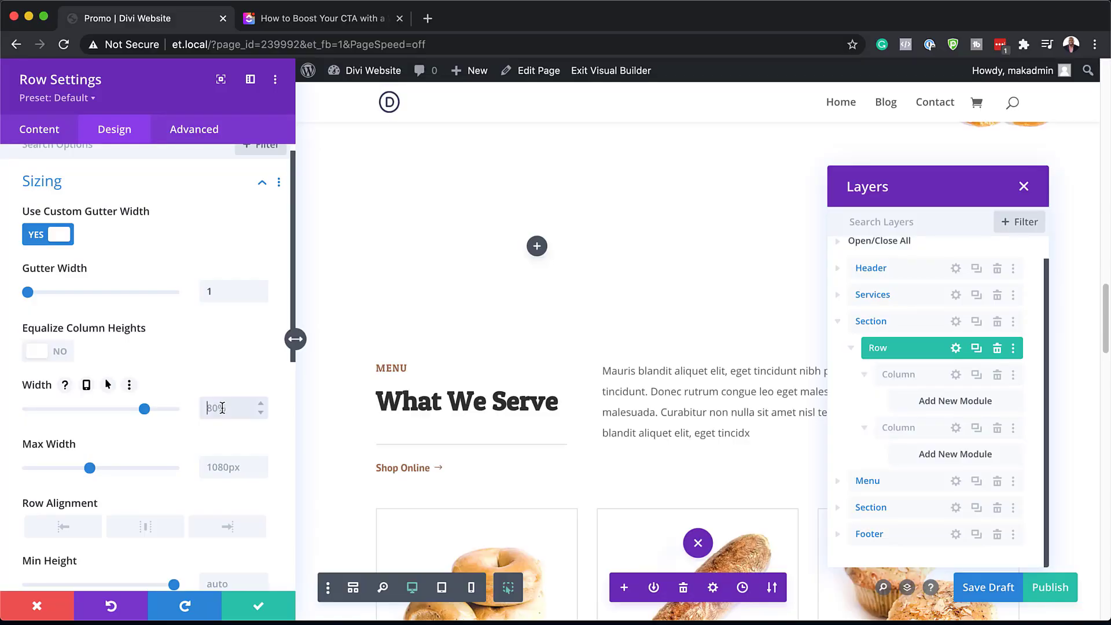
text(94)
key(Return)
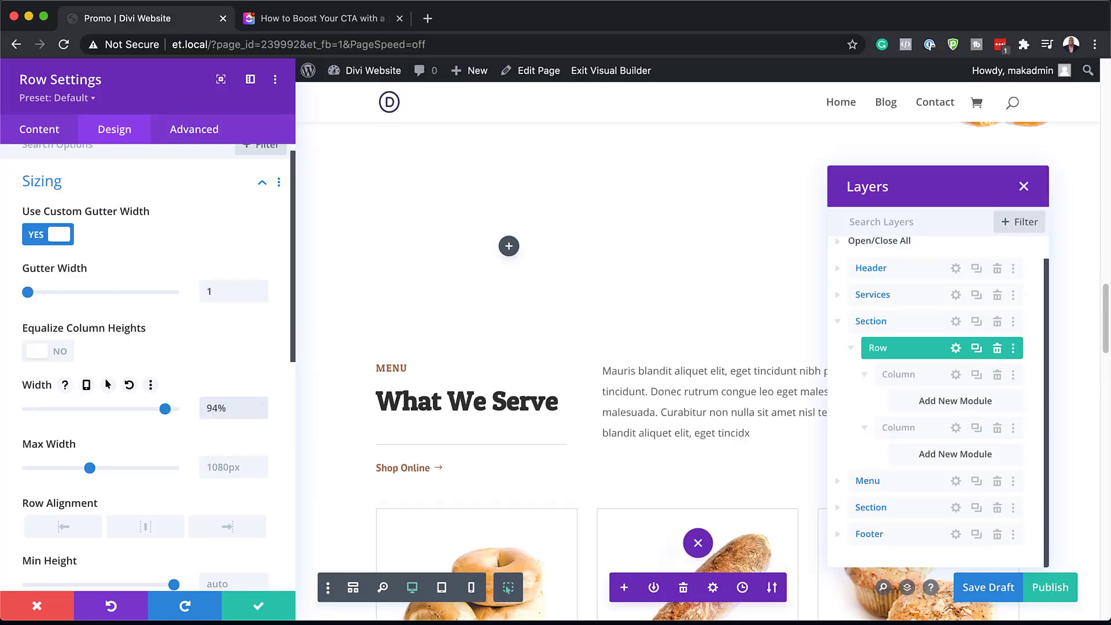
Set the row's top and bottom padding to linked values of 10px and save the page
scroll(216, 405, down, 6)
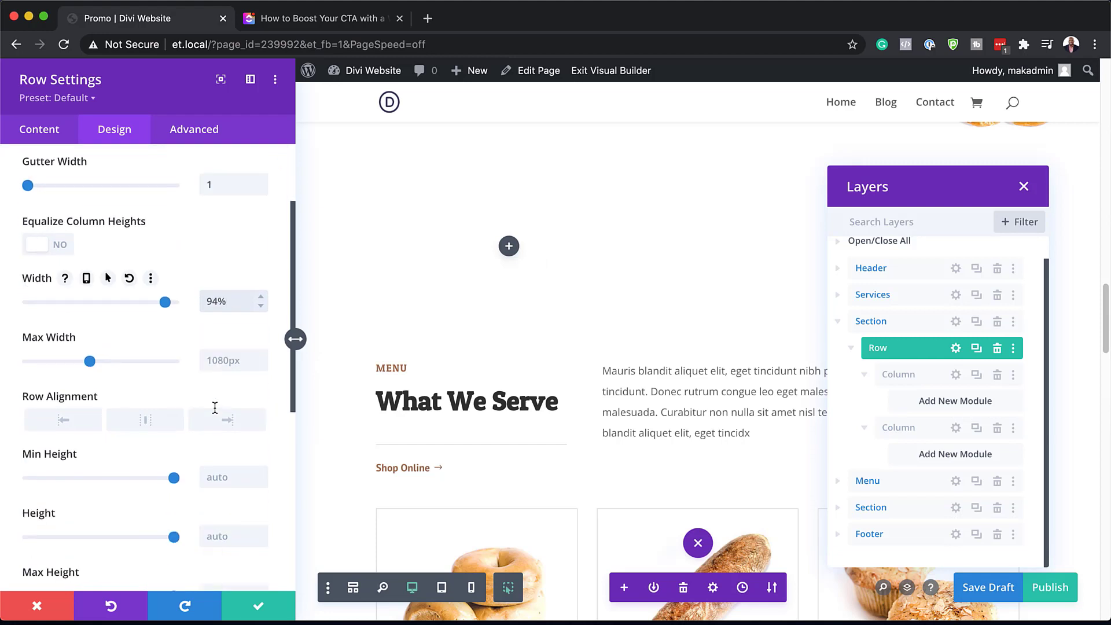
click(64, 430)
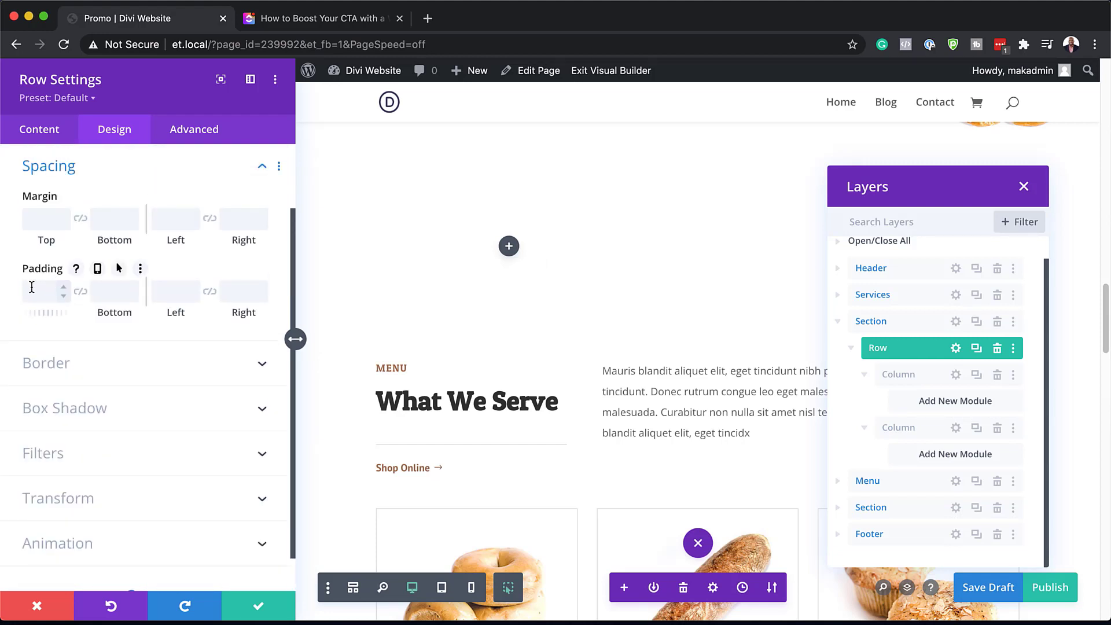
click(42, 287)
click(81, 291)
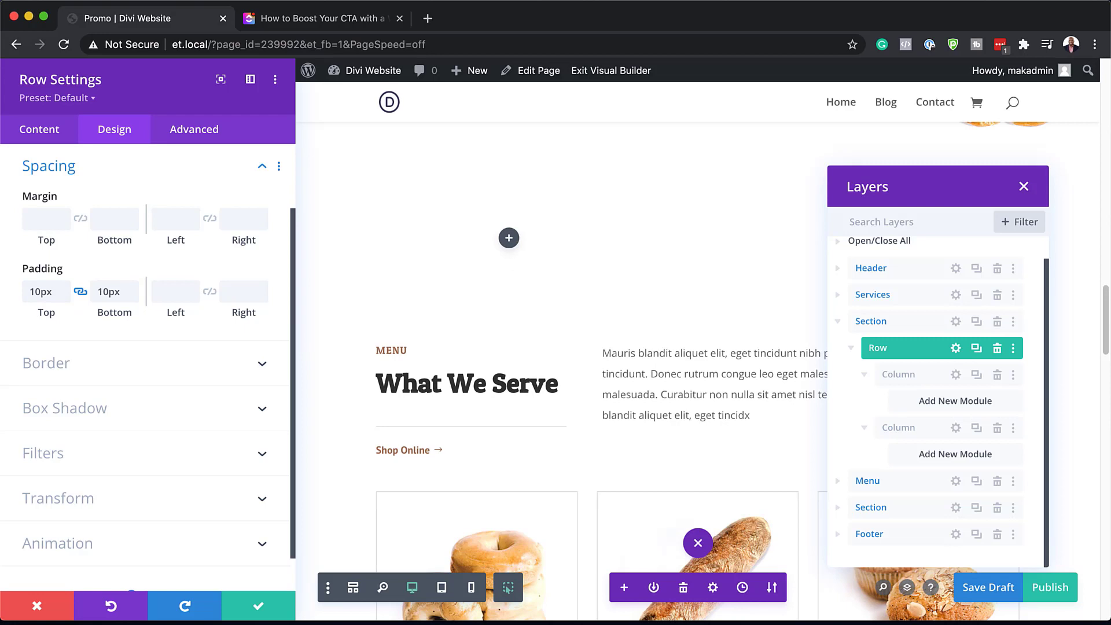
key(super+s)
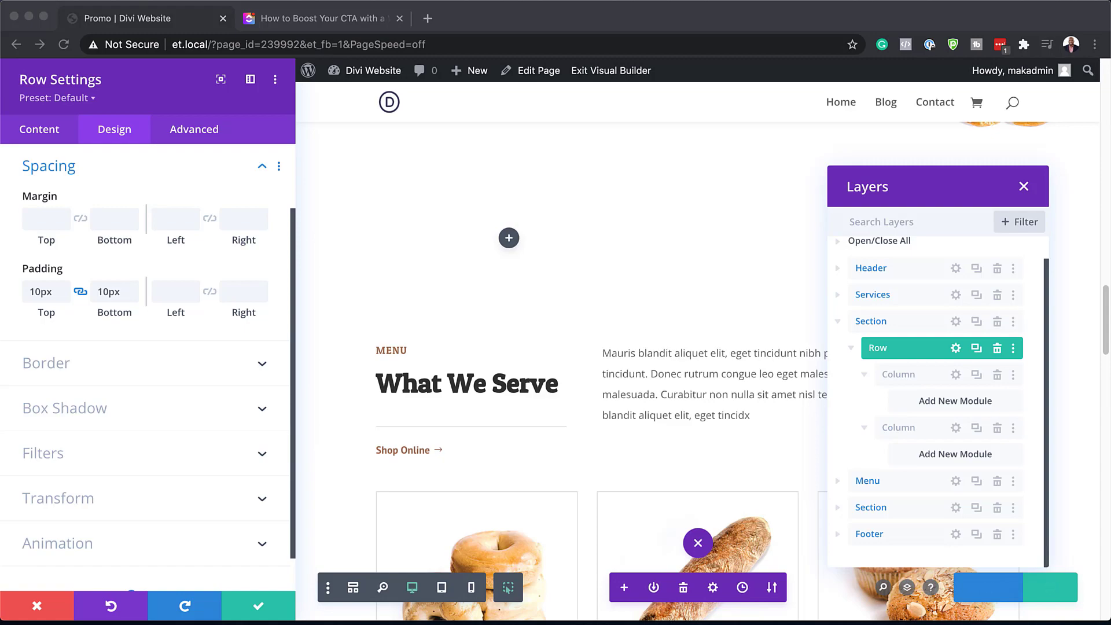
Give the row a border 1px wide on all sides
click(52, 369)
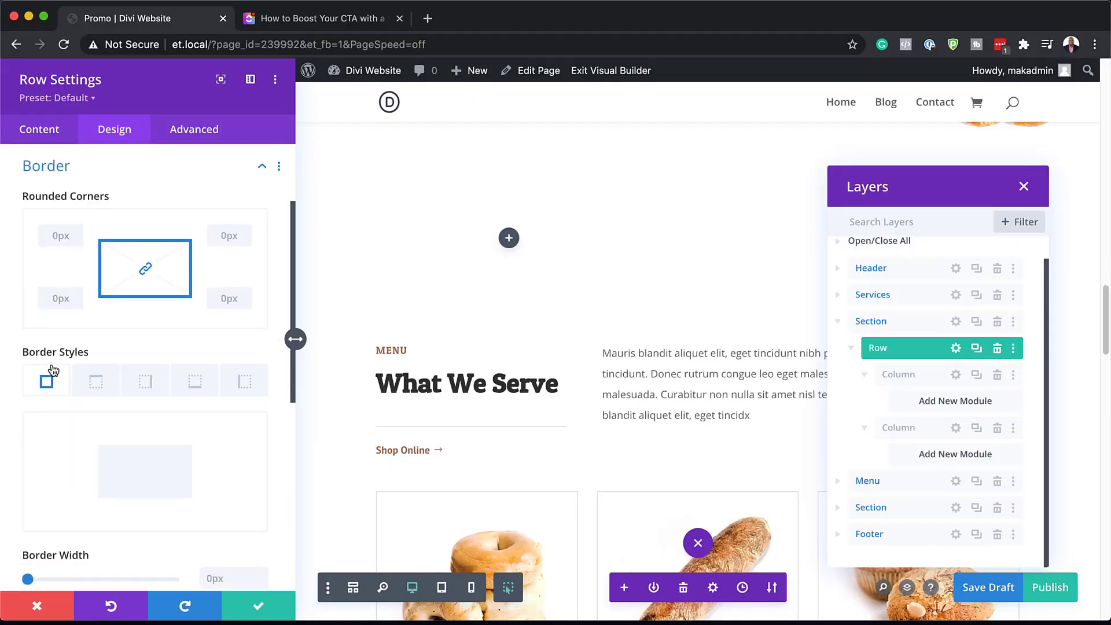
scroll(120, 384, down, 3)
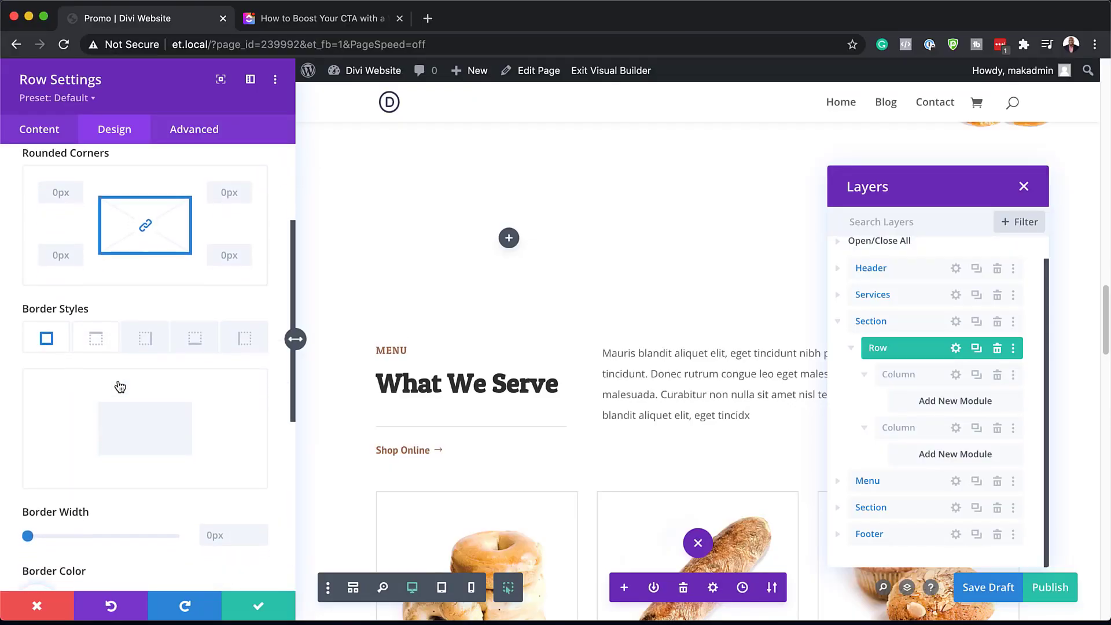
scroll(119, 385, down, 3)
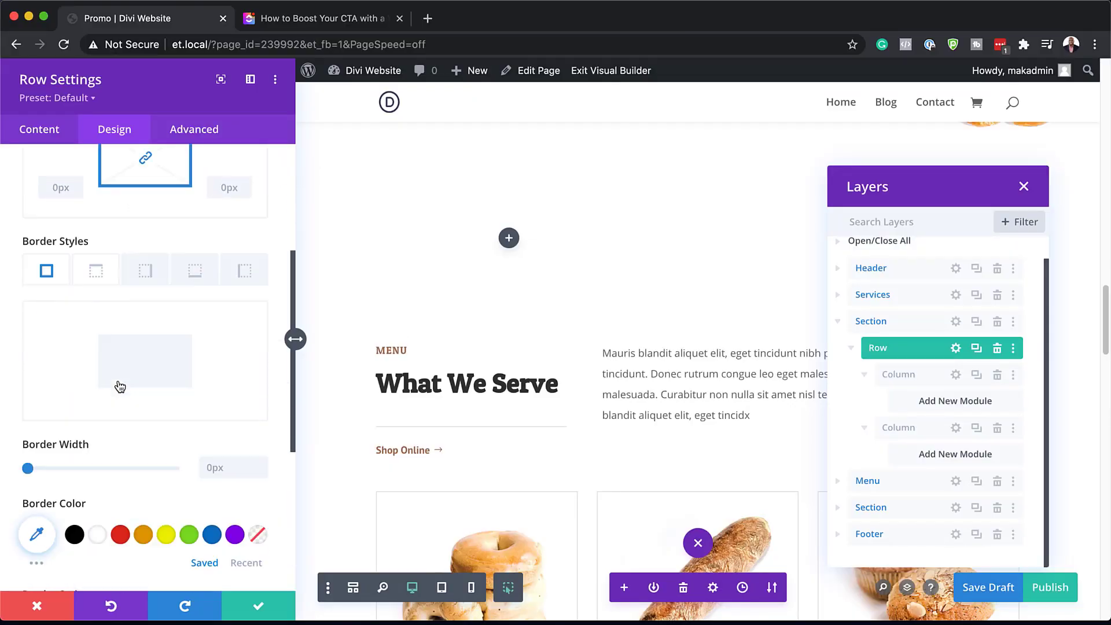
click(222, 460)
text(1)
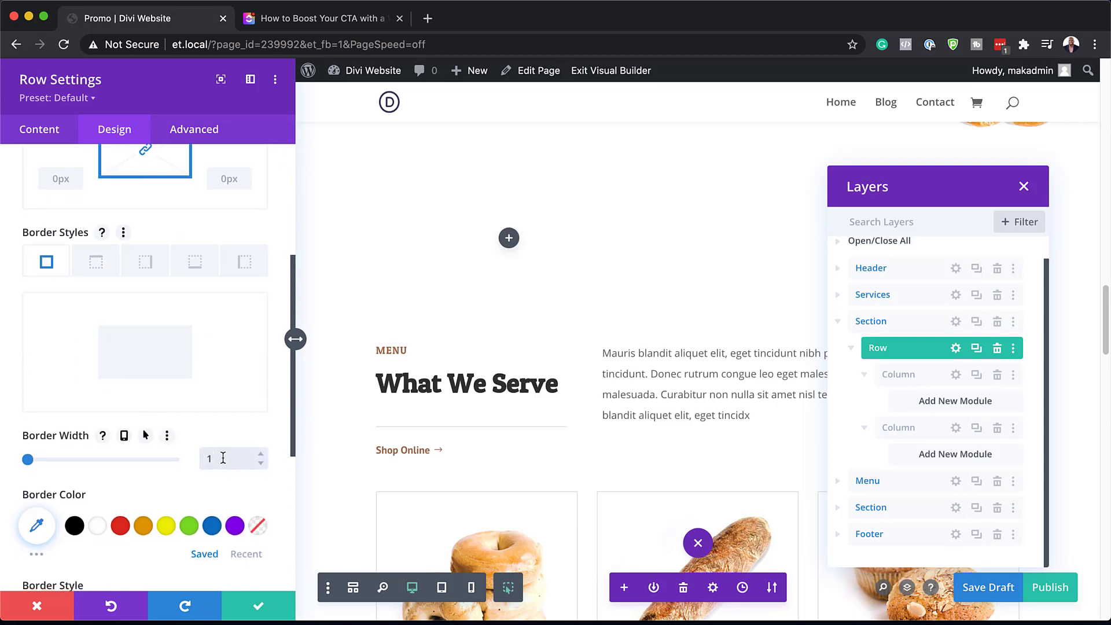
text(px)
Set the row's border color to the semi-transparent black rgba(0,0,0,0.12)
scroll(176, 391, down, 2)
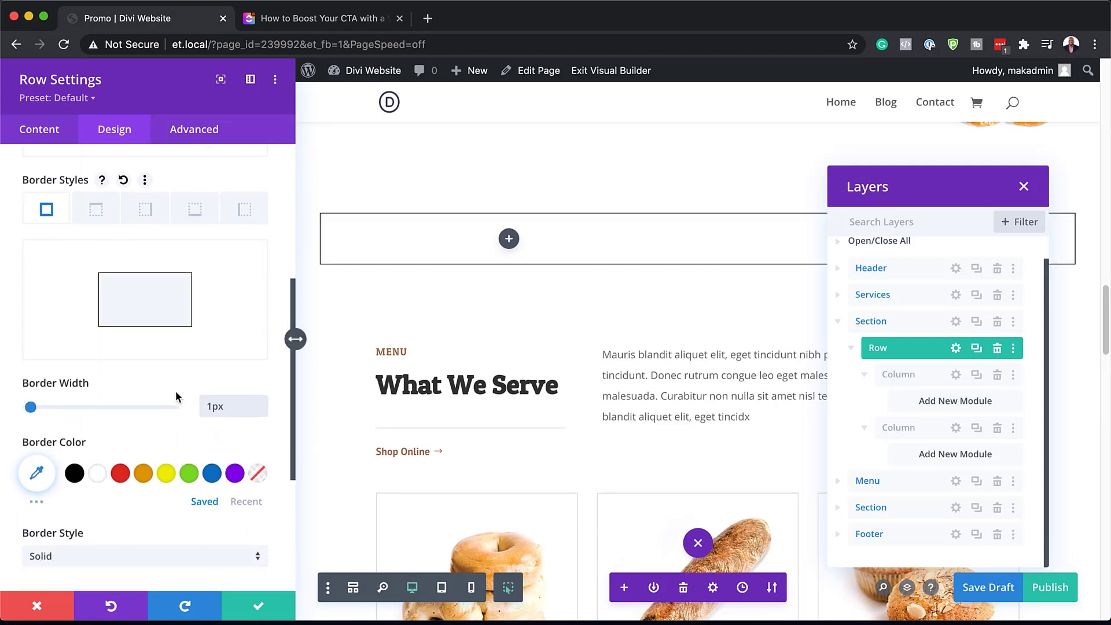
click(46, 465)
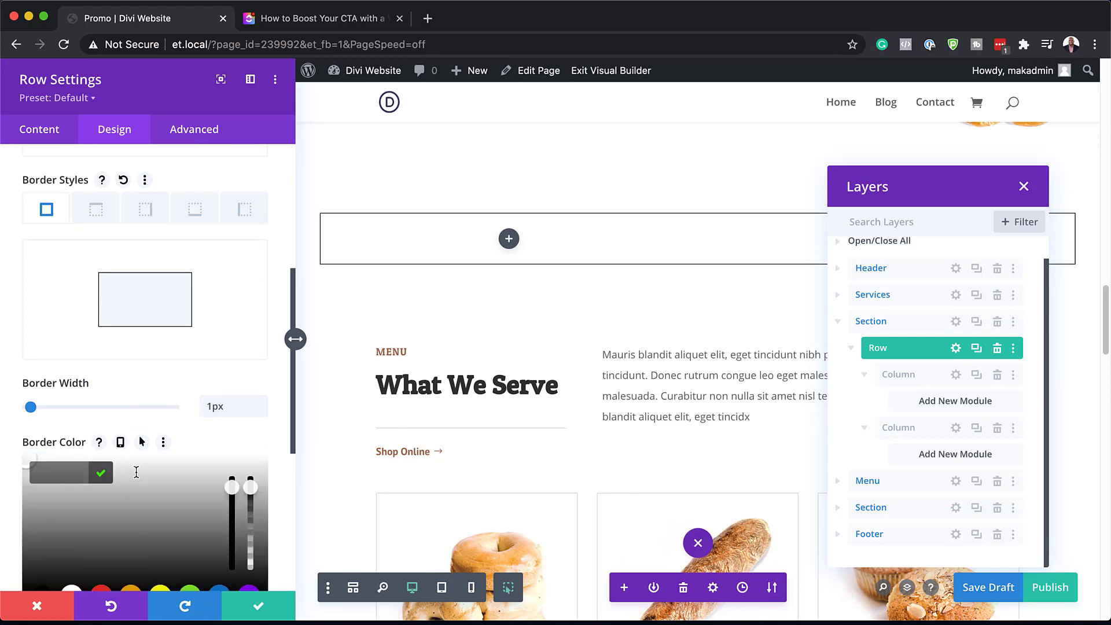
scroll(148, 465, down, 4)
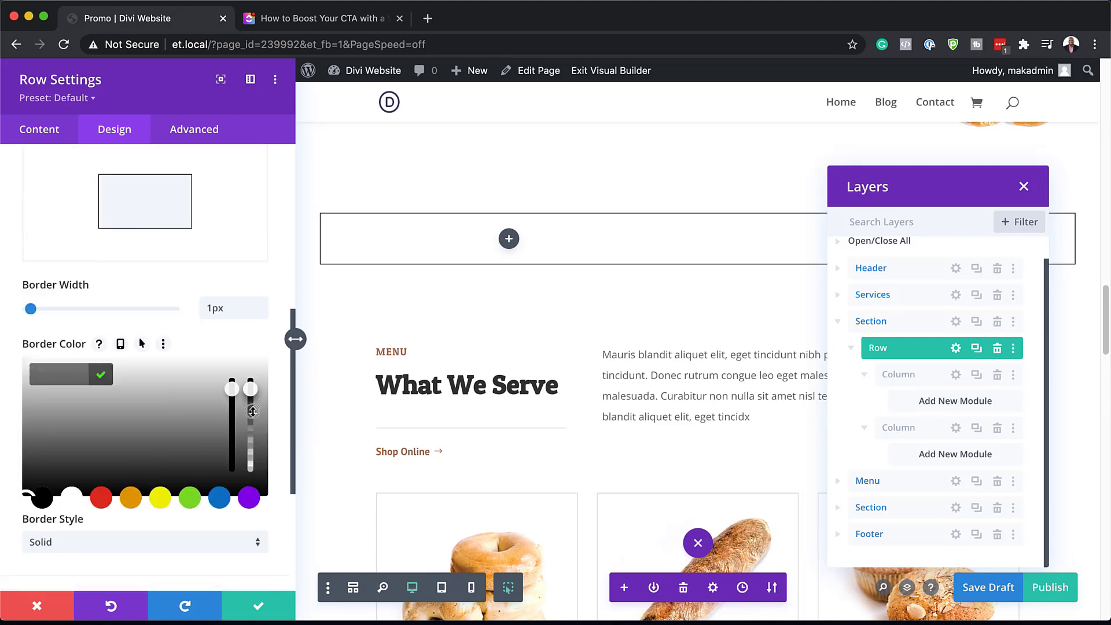
drag(249, 394, 248, 443)
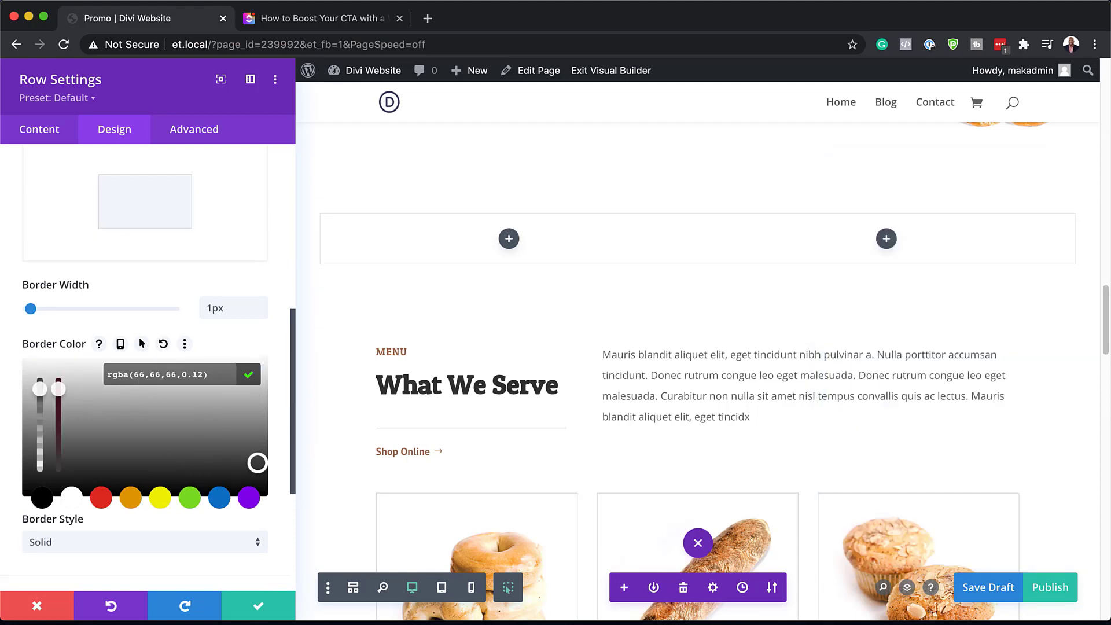
click(173, 375)
drag(133, 375, 196, 383)
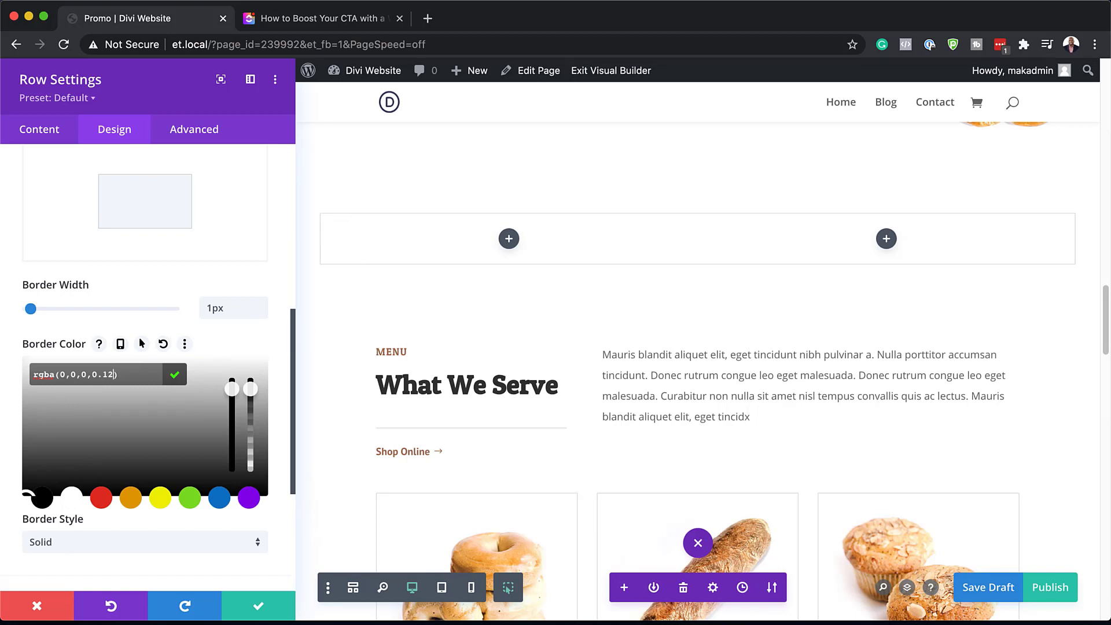
Add the custom CSS display:flex; and align-items: center; to the row's main element and save the page
click(188, 130)
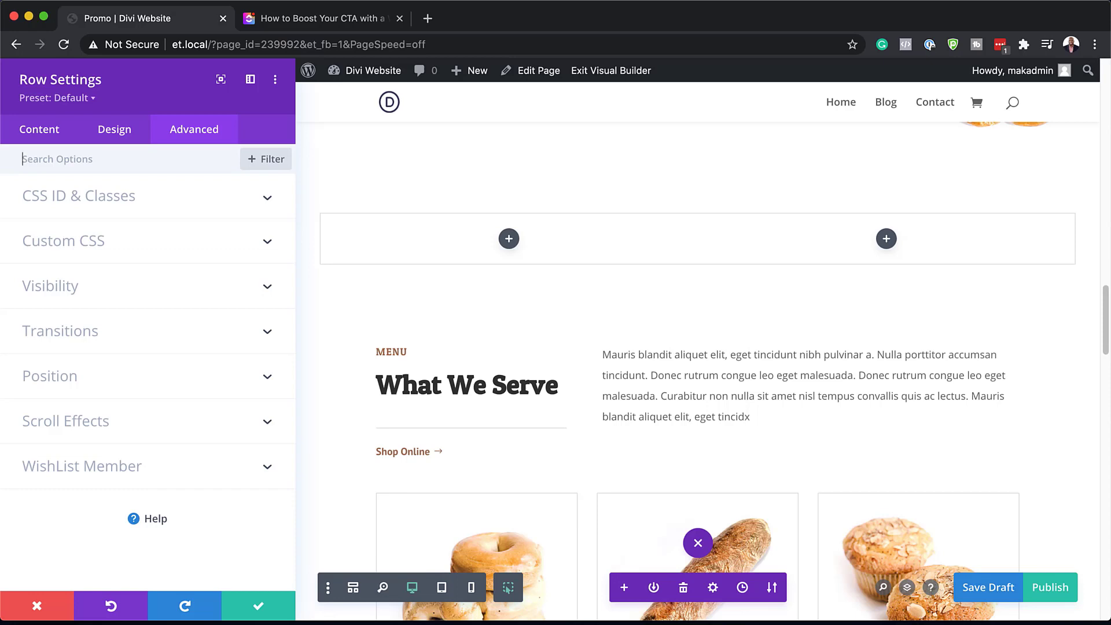
click(94, 239)
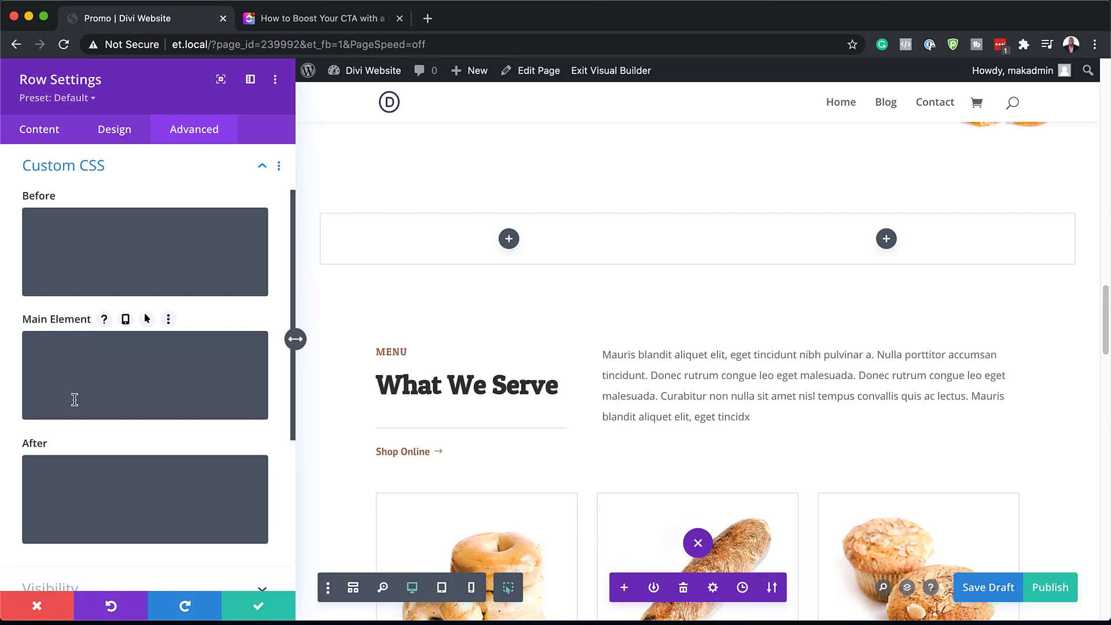
click(84, 367)
text(display:flex; align-items: center;)
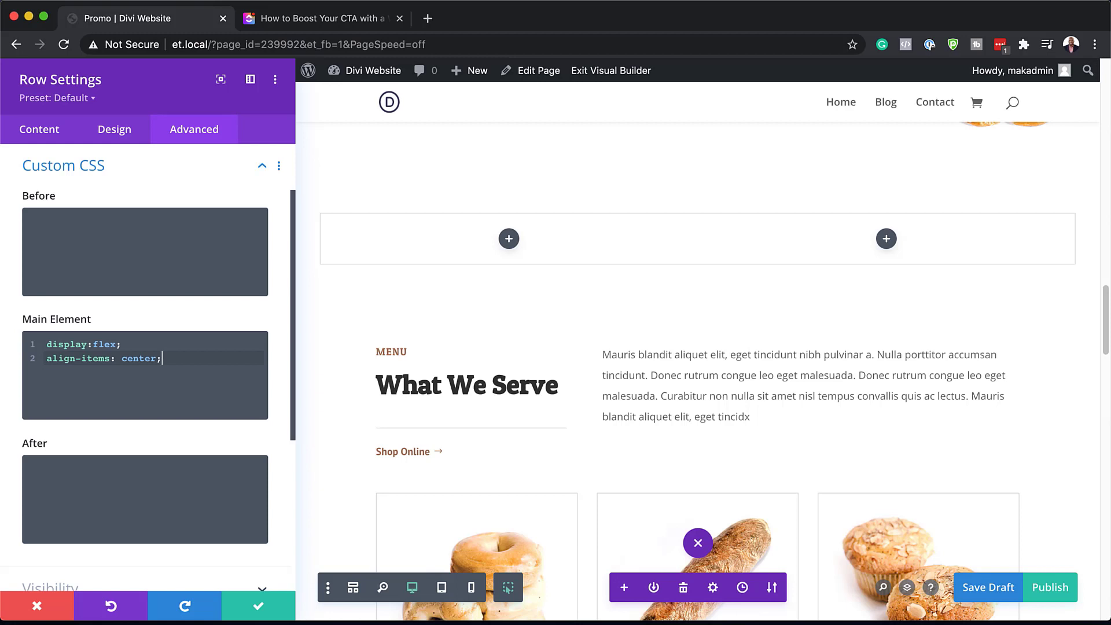
key(super+s)
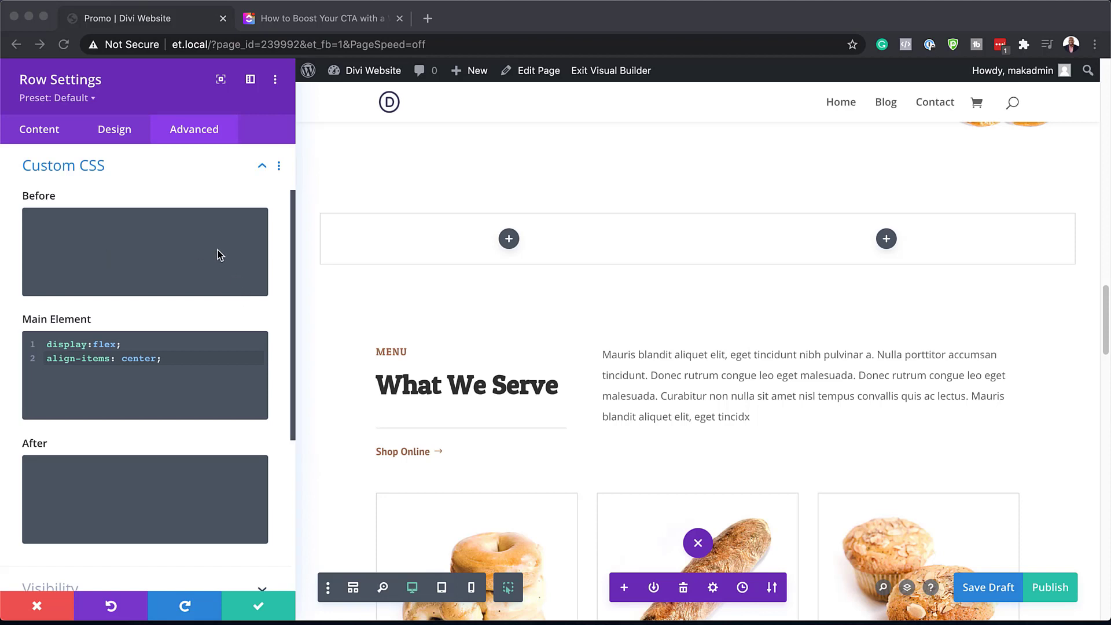
Give the row's first column a right border 1px wide
click(122, 133)
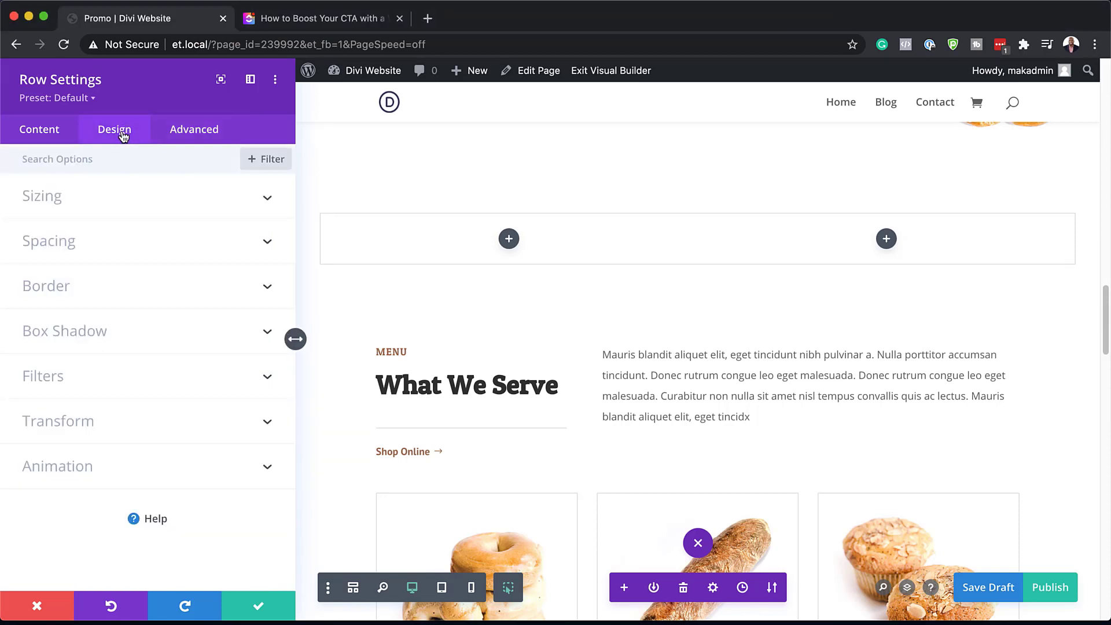
click(35, 133)
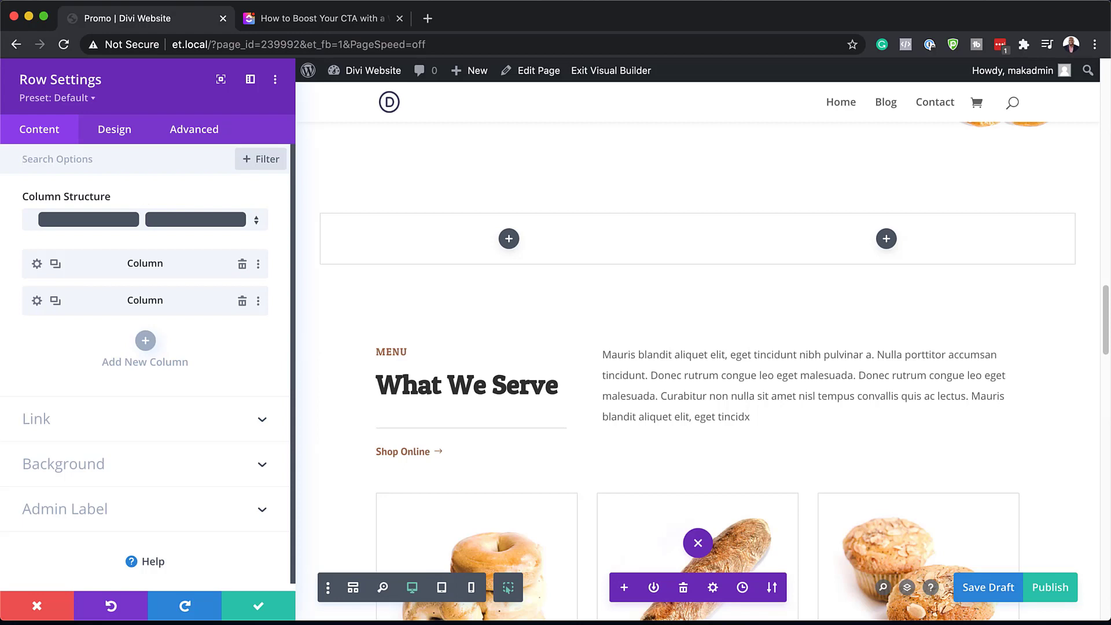
click(38, 265)
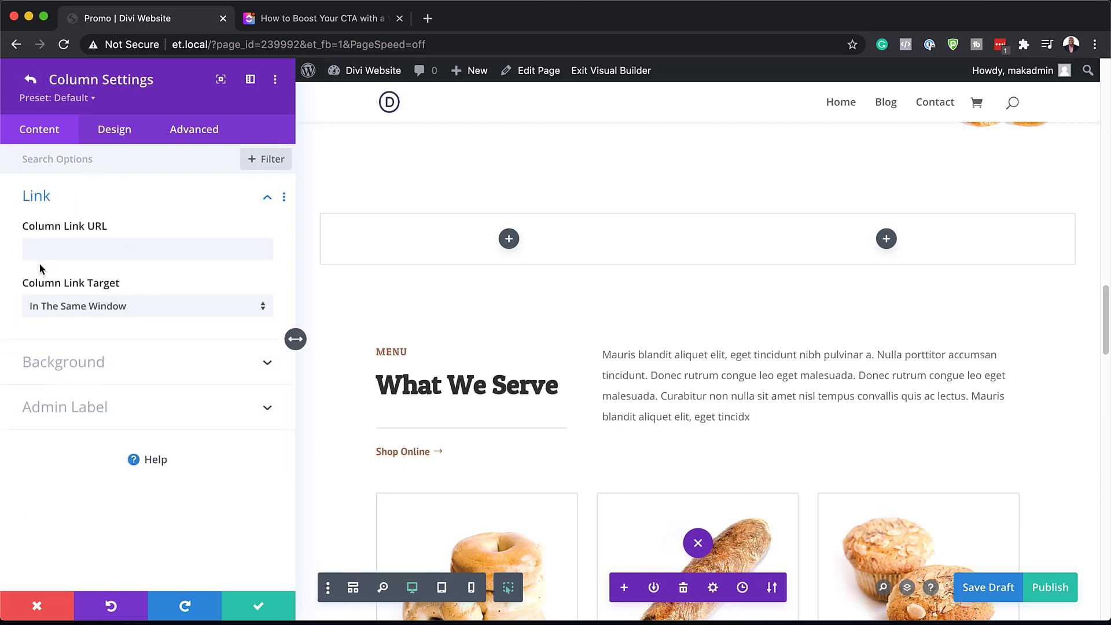
click(114, 130)
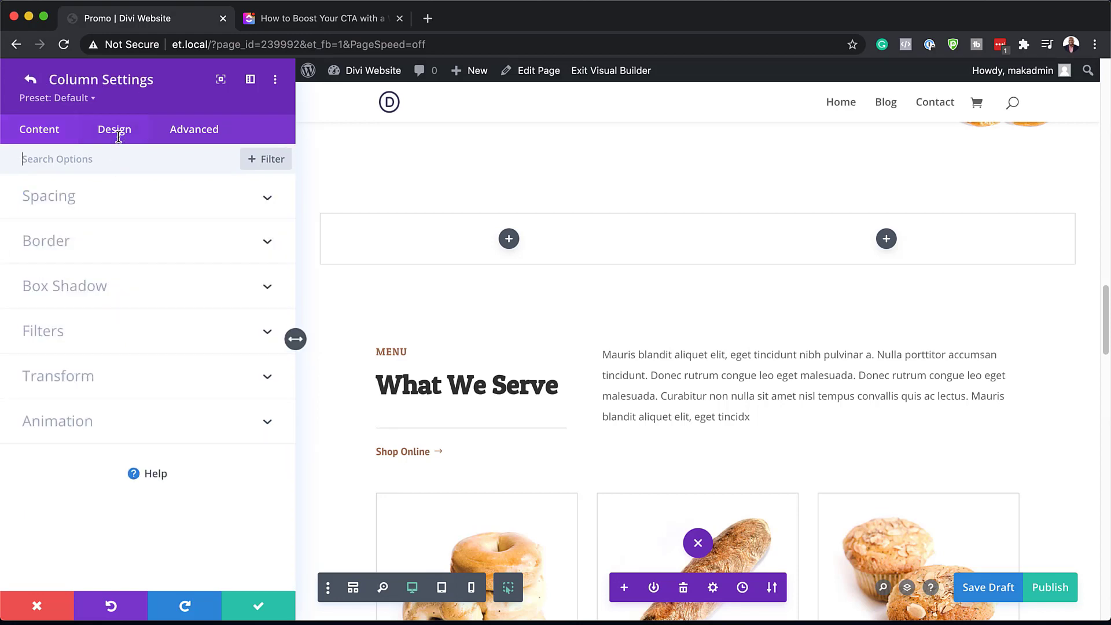
click(70, 243)
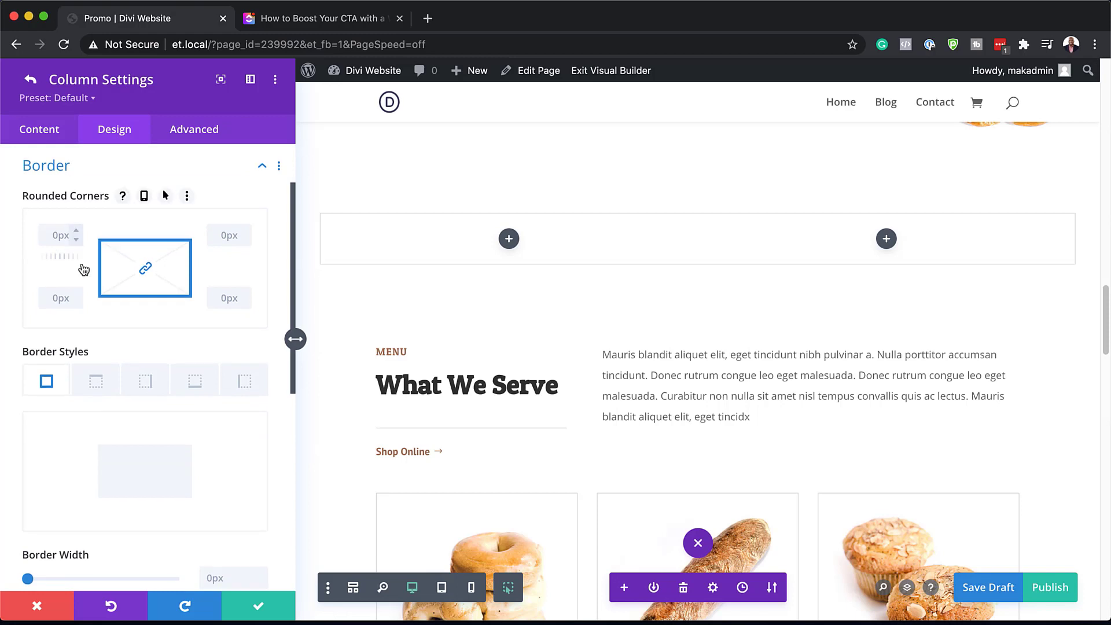
click(152, 387)
scroll(154, 449, down, 3)
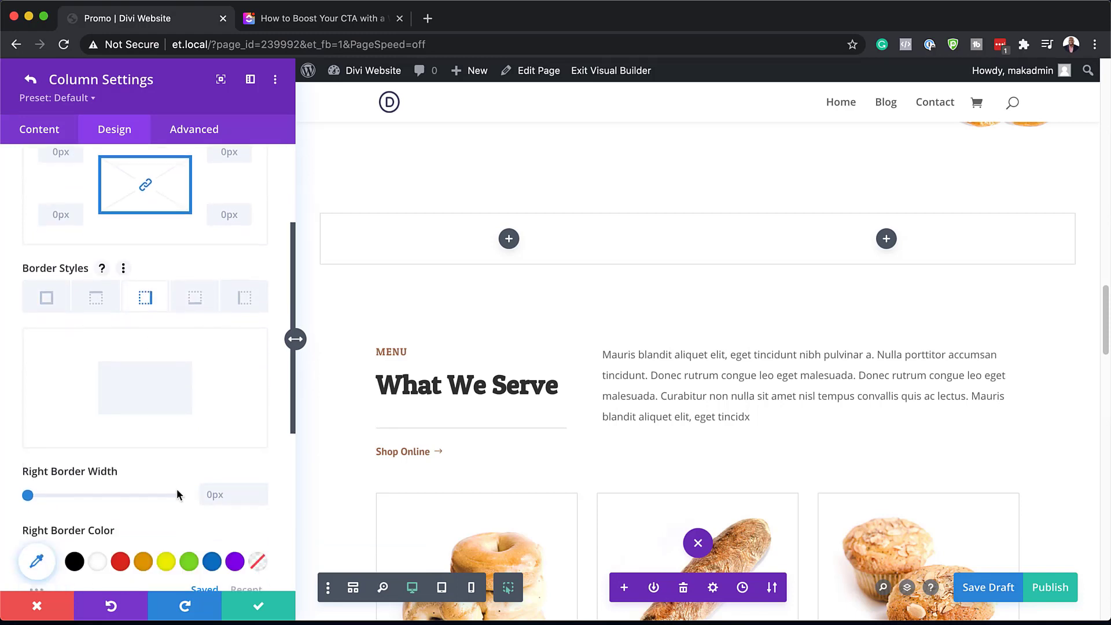
click(223, 463)
text(1px)
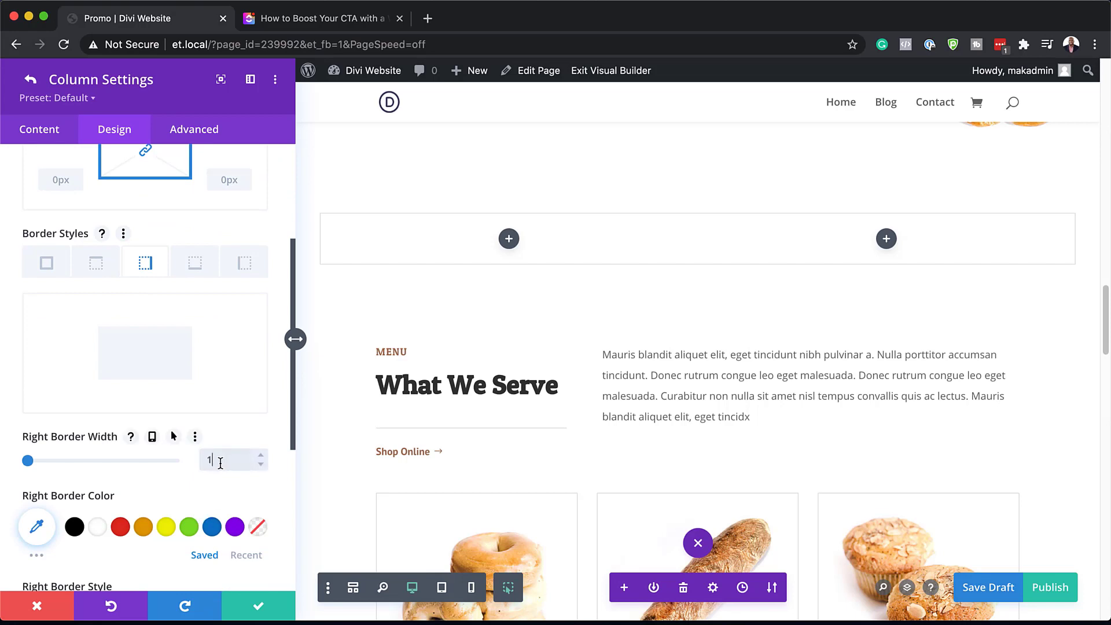
Set the first column's right border color to rgba(0,0,0,0.12) and save the column and row settings
scroll(174, 463, down, 3)
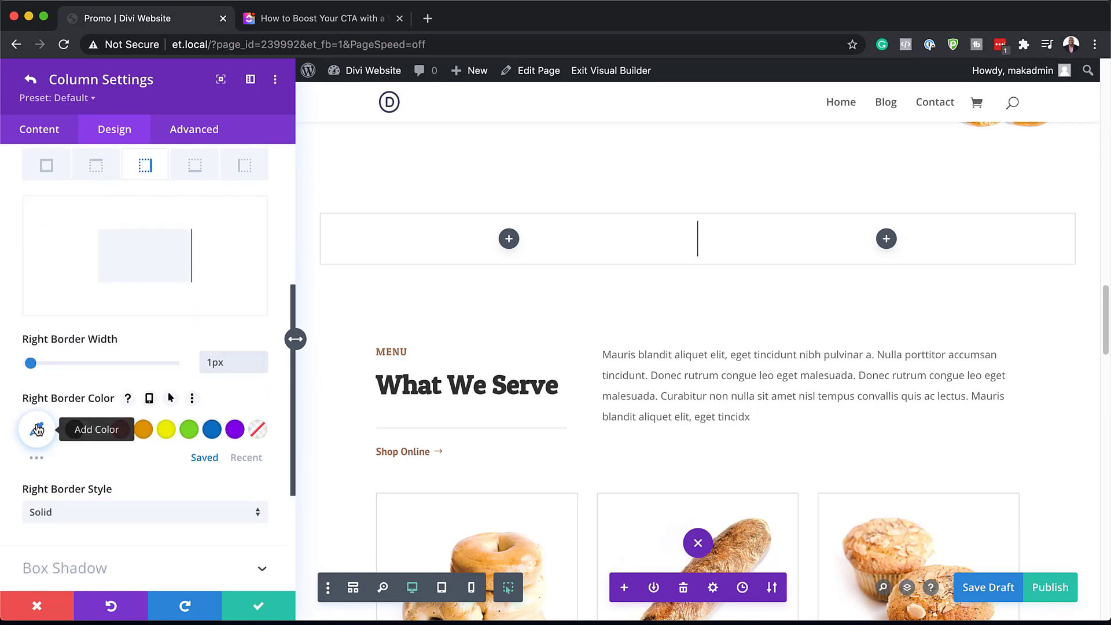
click(39, 431)
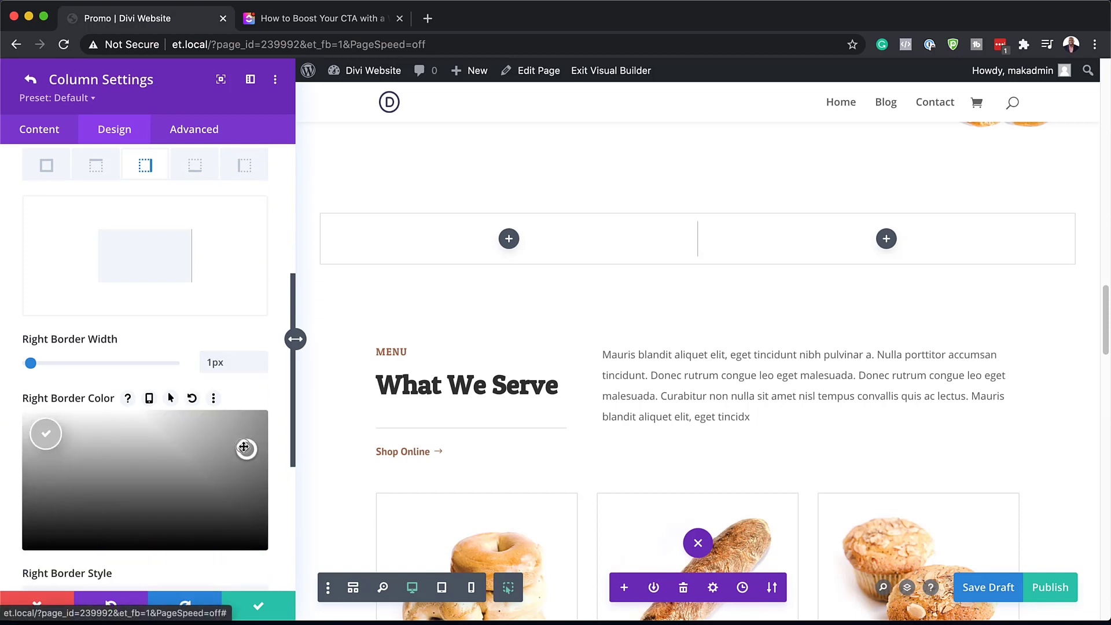
drag(250, 444, 249, 457)
drag(56, 428, 119, 428)
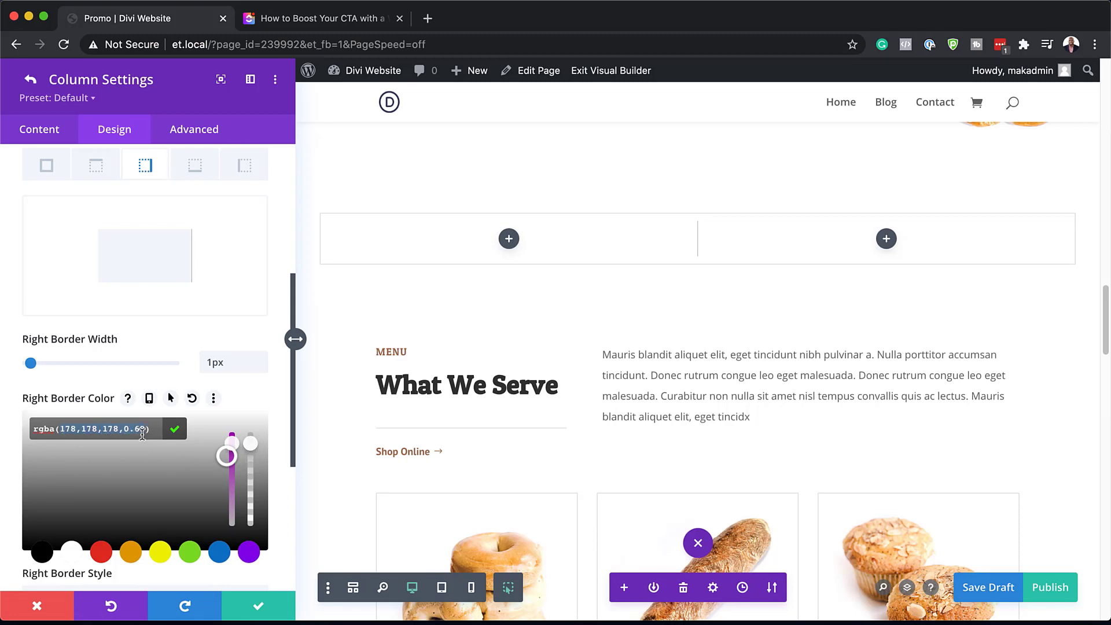
text(0,0,0,0.12)
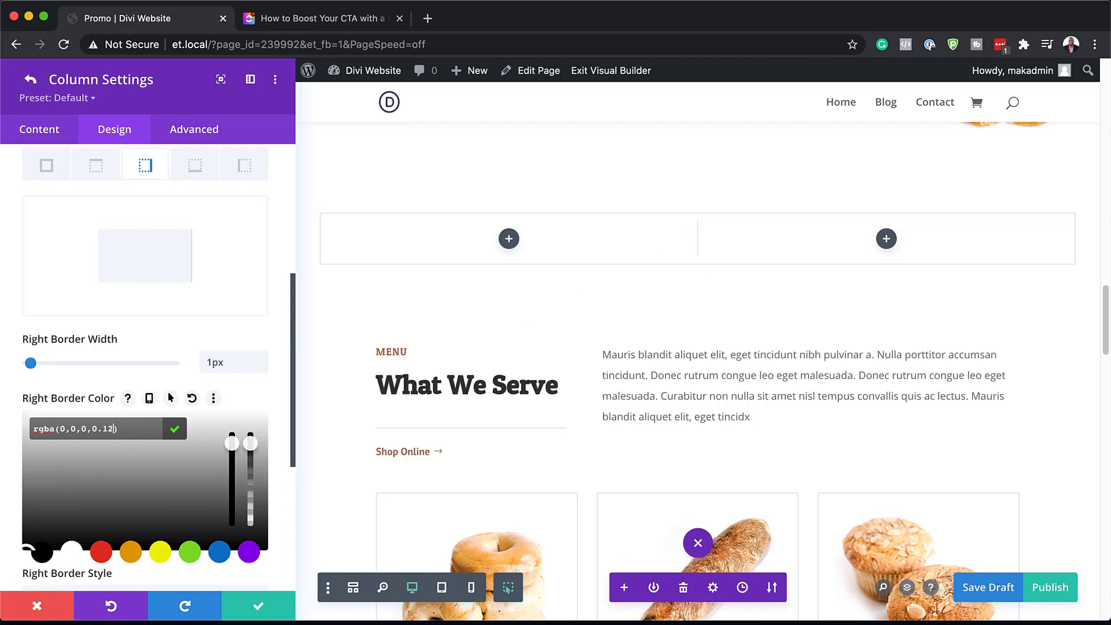
click(263, 608)
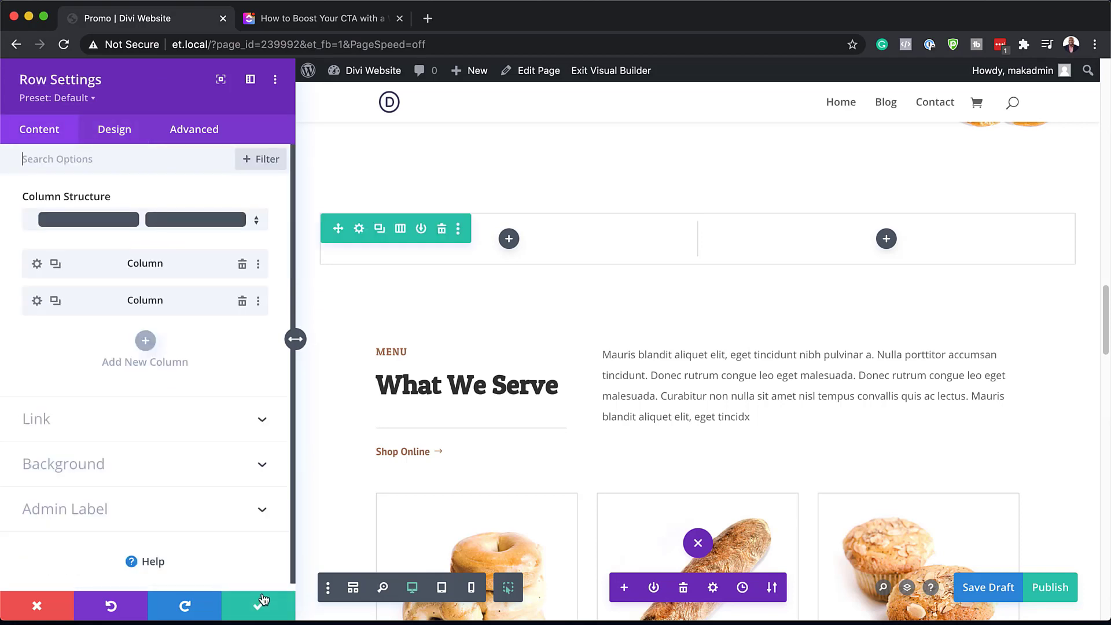
click(258, 605)
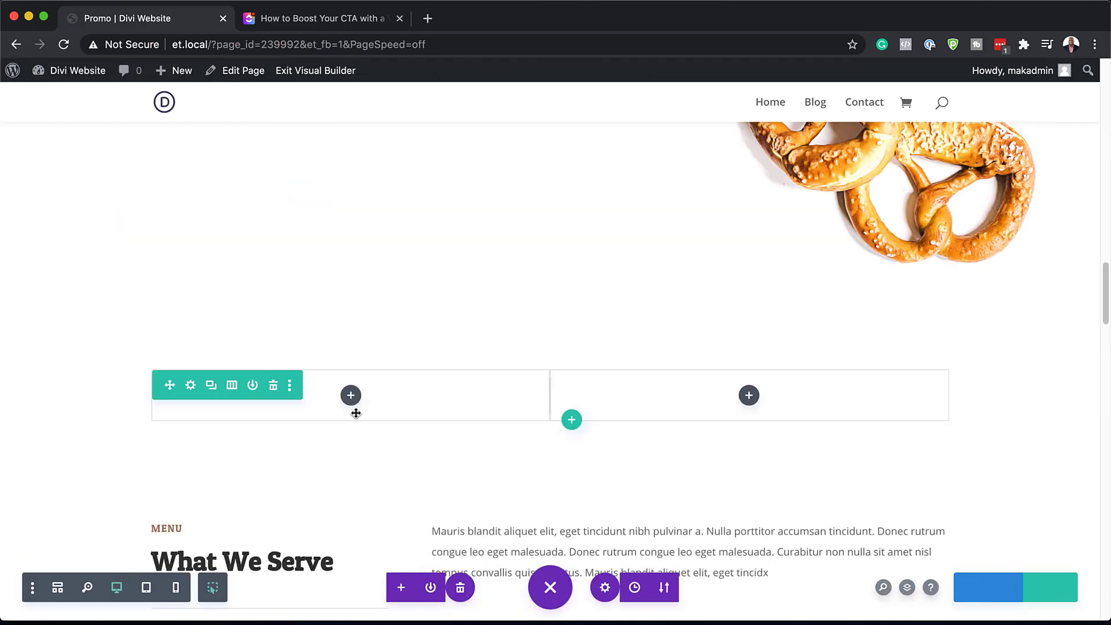
Insert a Blurb module in the row's first column and title it "You Win a"
click(350, 395)
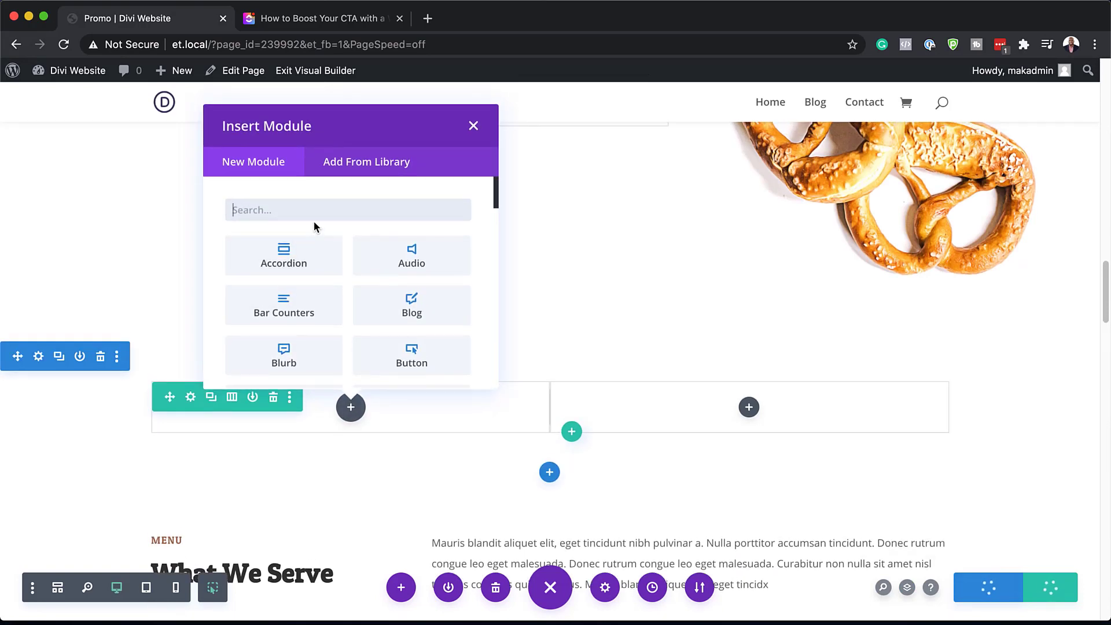
click(298, 349)
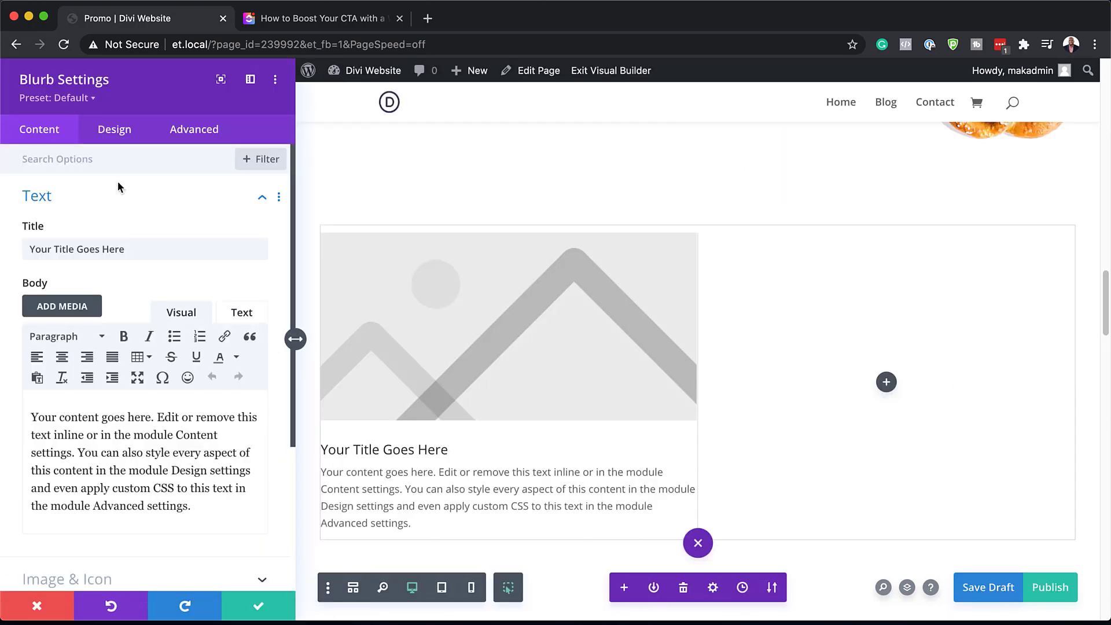
triple_click(139, 250)
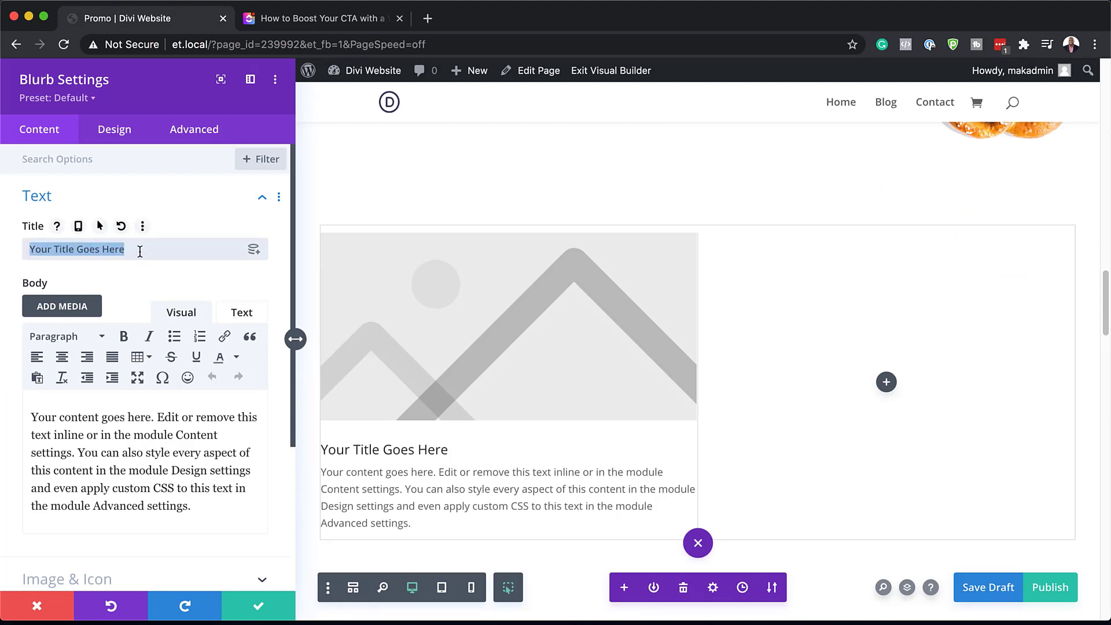
text(You Win a)
Remove the blurb's placeholder body text
click(194, 488)
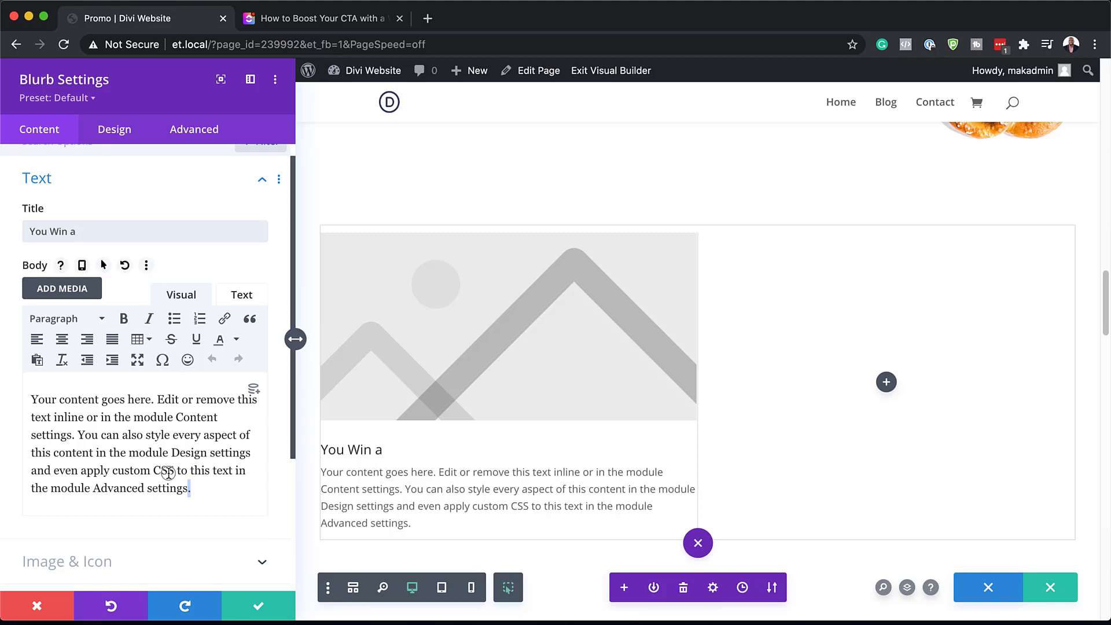
key(ctrl+a)
key(BackSpace)
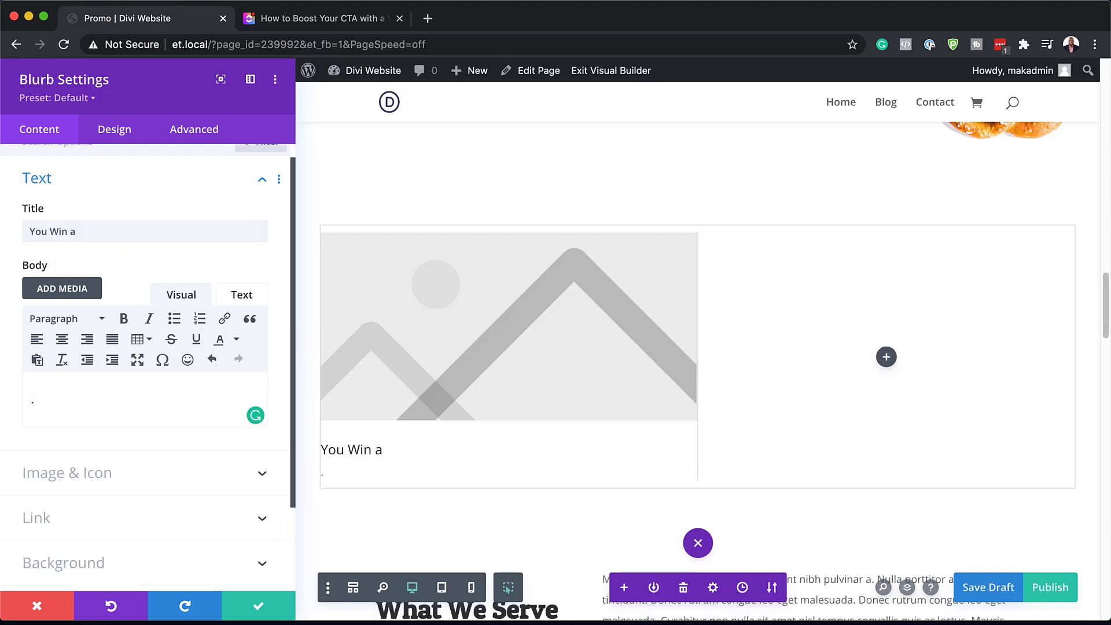
Switch the blurb from an image to an icon and choose the solid right-pointing triangle
click(65, 474)
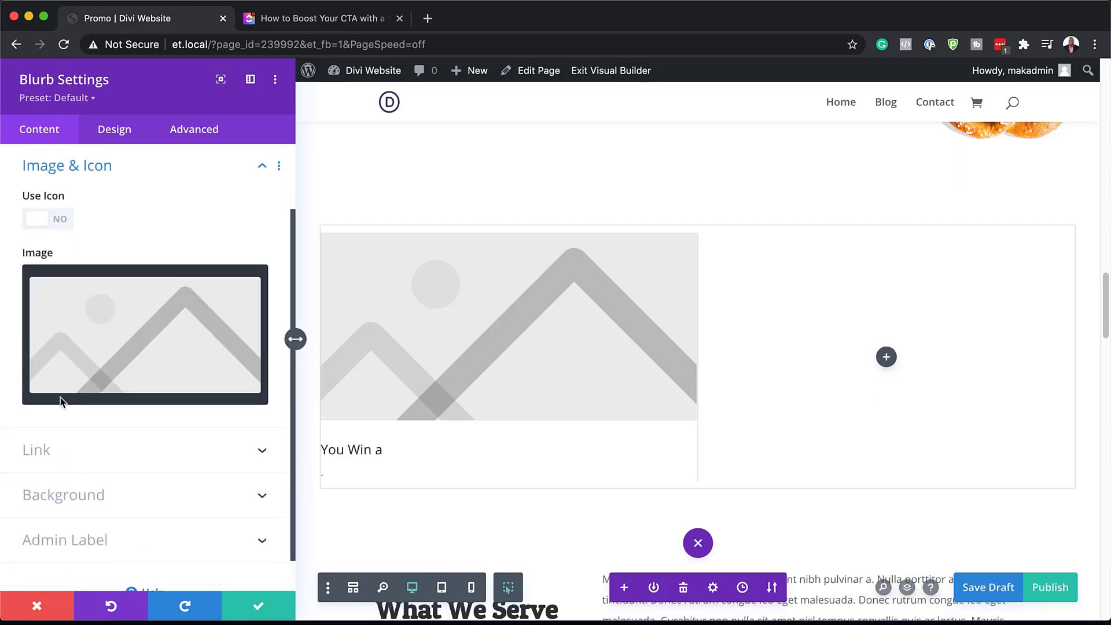
click(61, 221)
click(60, 222)
click(60, 221)
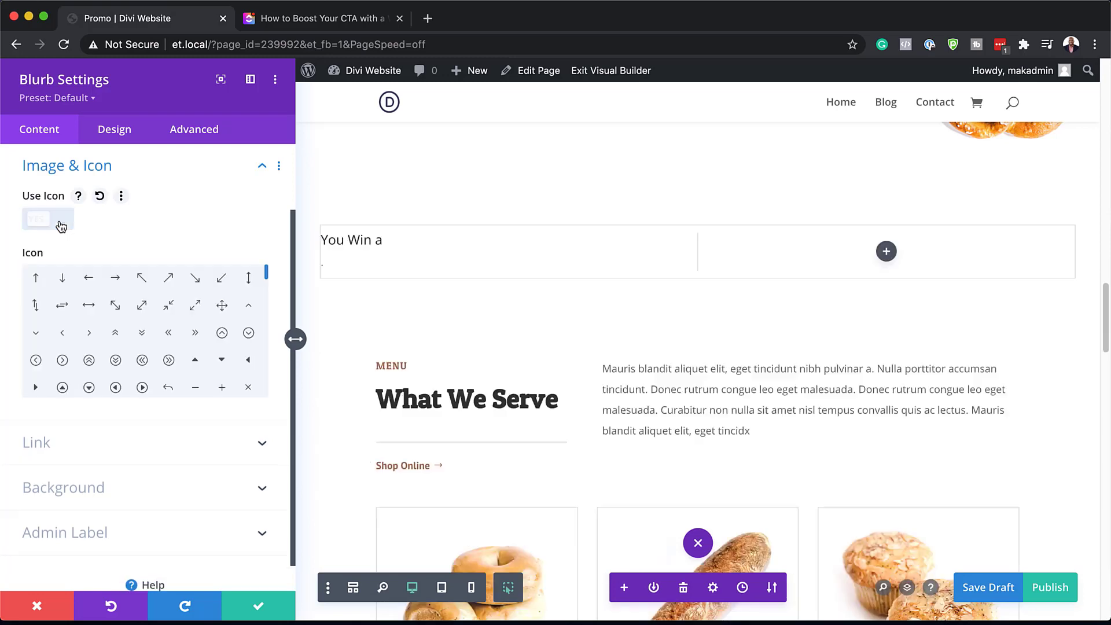
scroll(103, 374, down, 1)
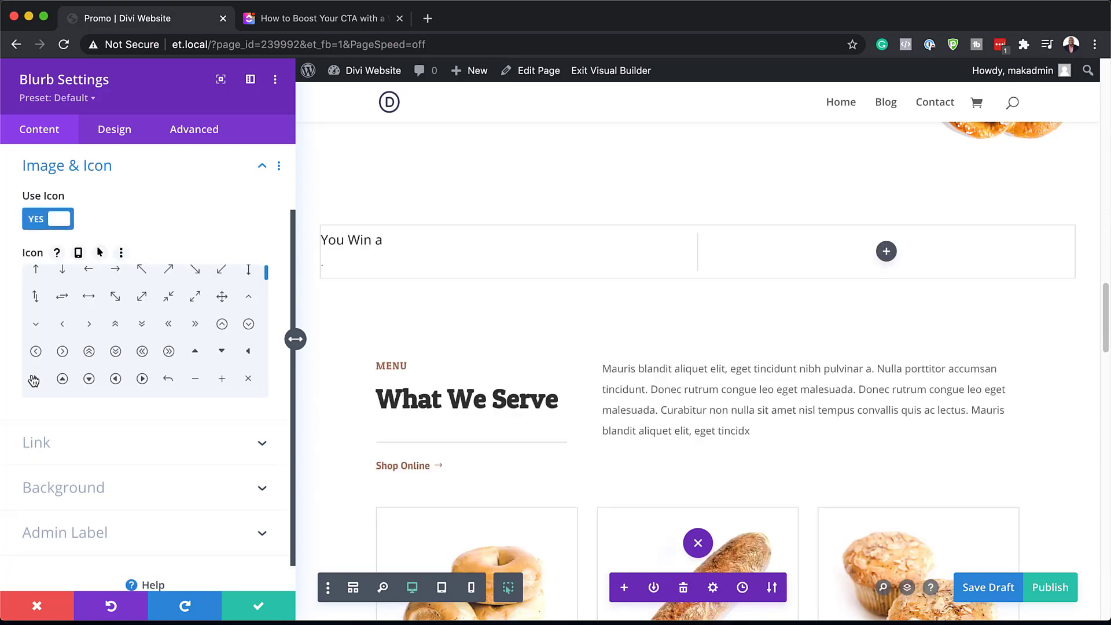
click(34, 379)
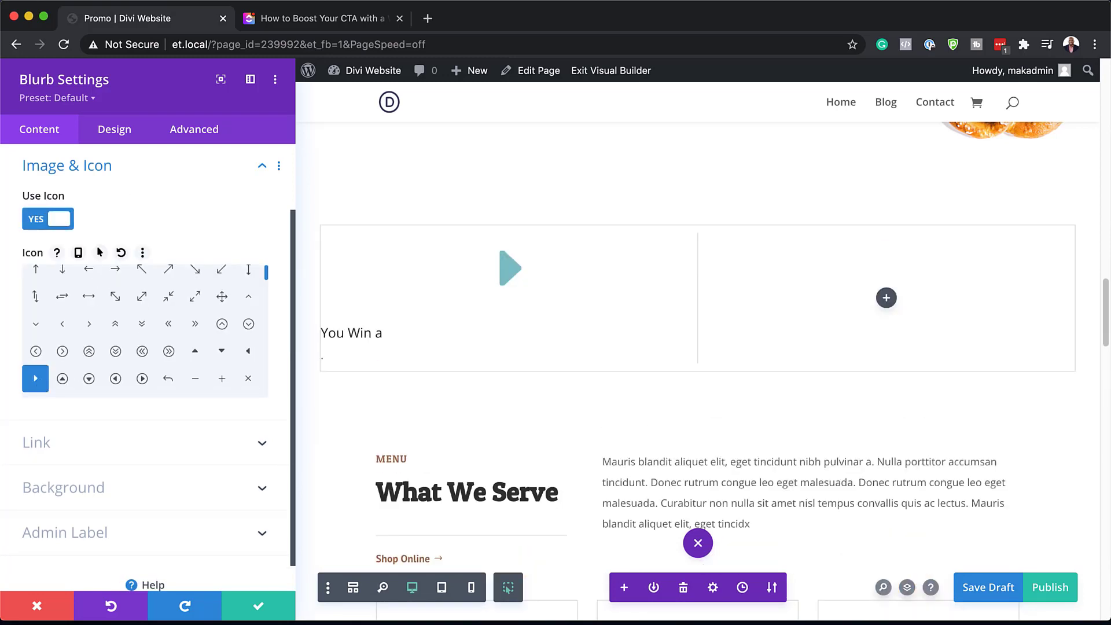
Set the blurb's icon color to the brown #a06d51
click(134, 137)
click(99, 195)
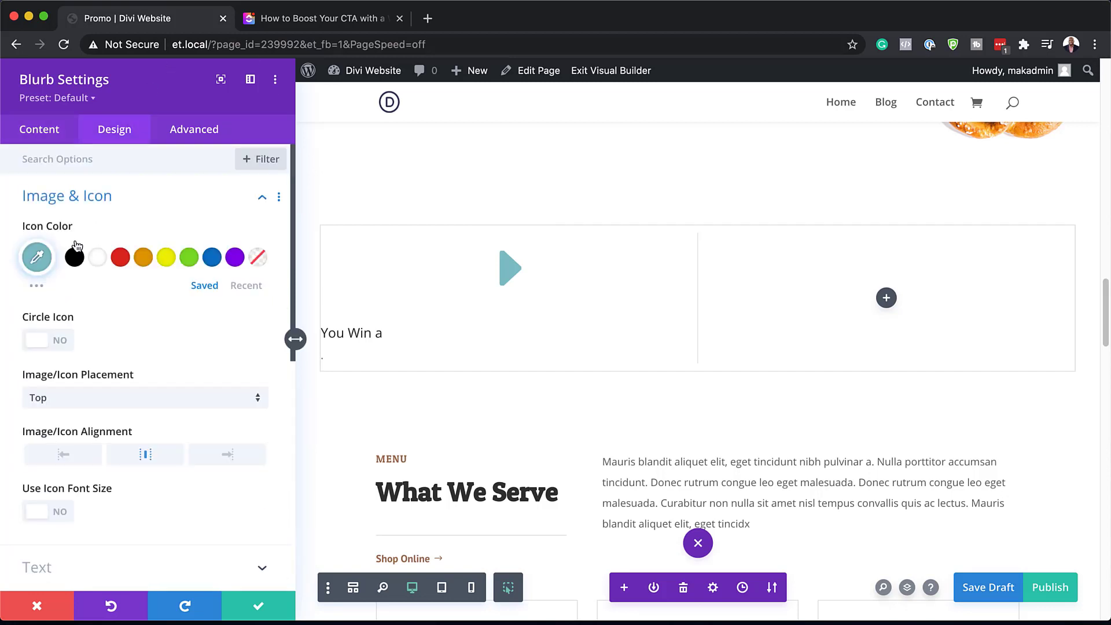
click(36, 258)
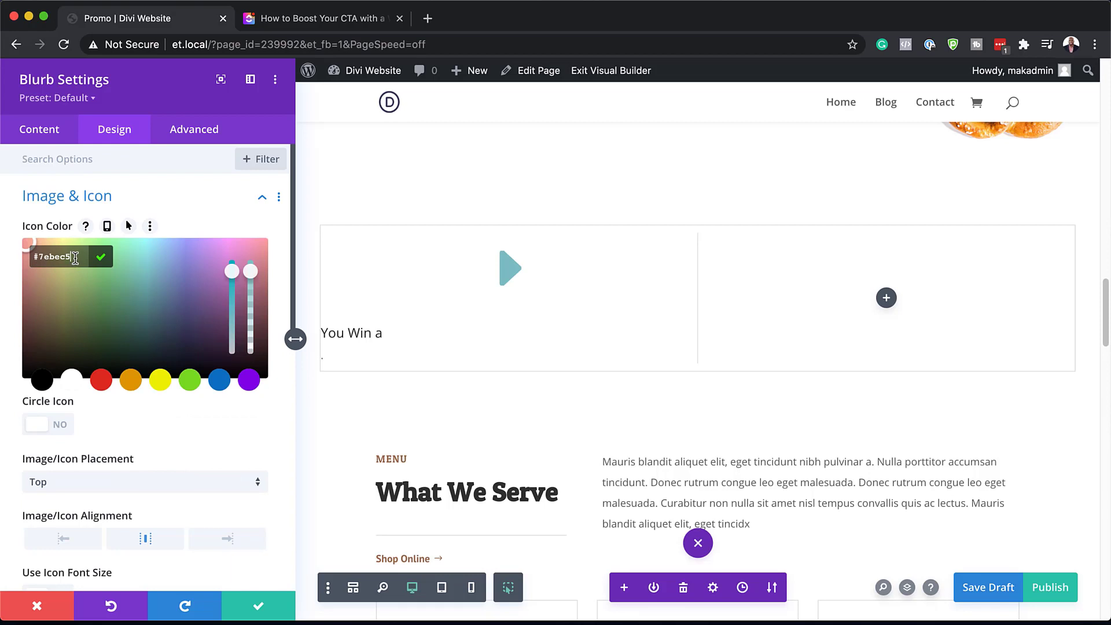
text(#a06d51)
click(122, 488)
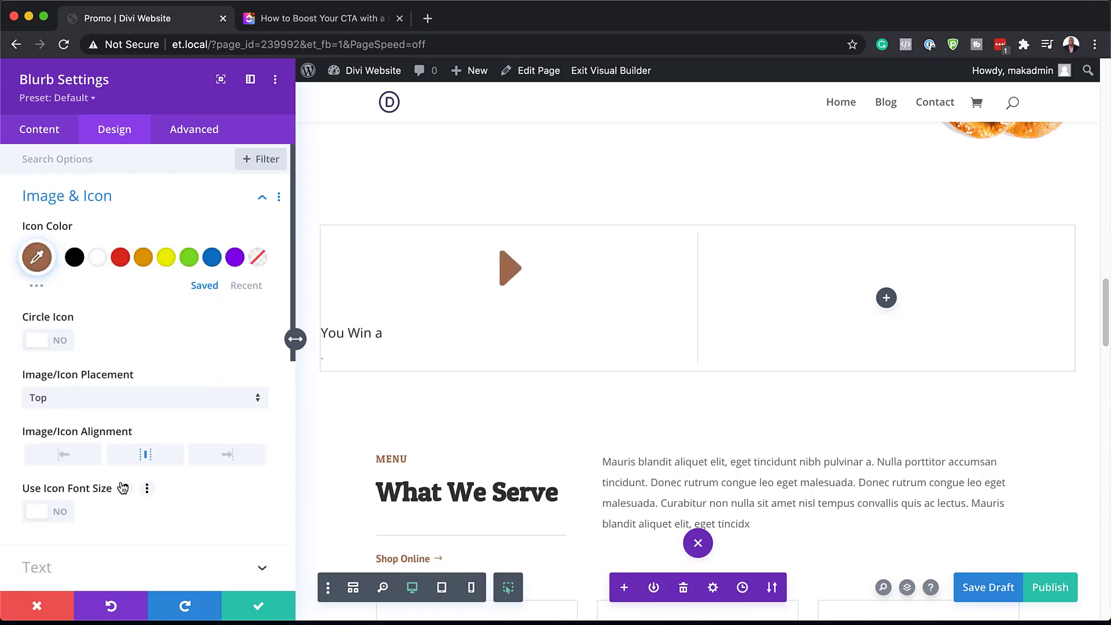
Set the blurb's icon placement to Left and enable a custom icon font size of 80px
click(94, 400)
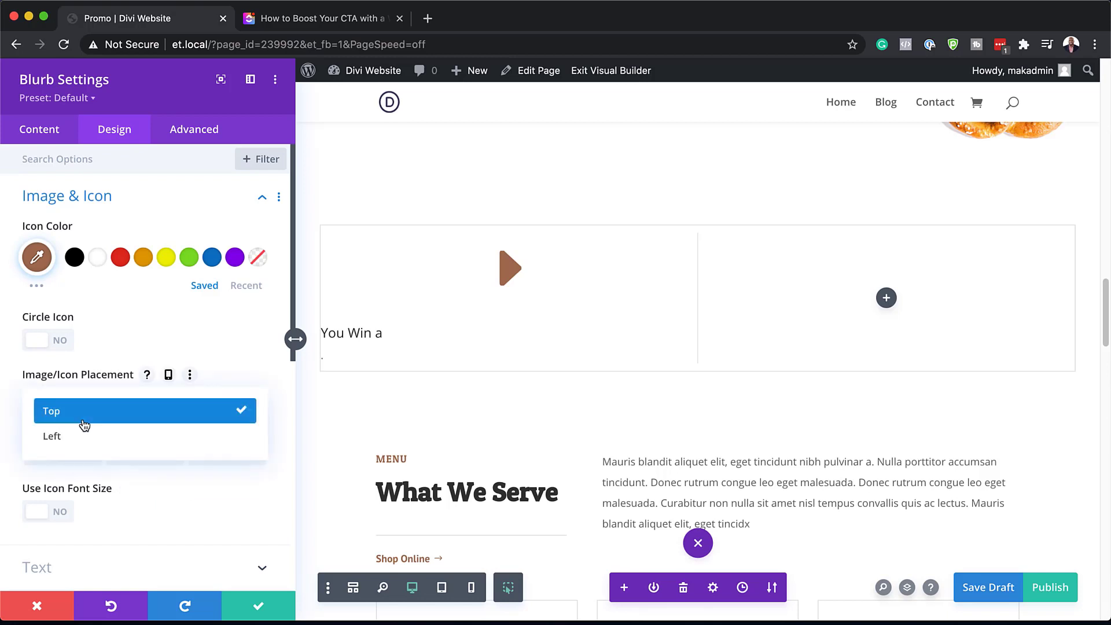
click(82, 439)
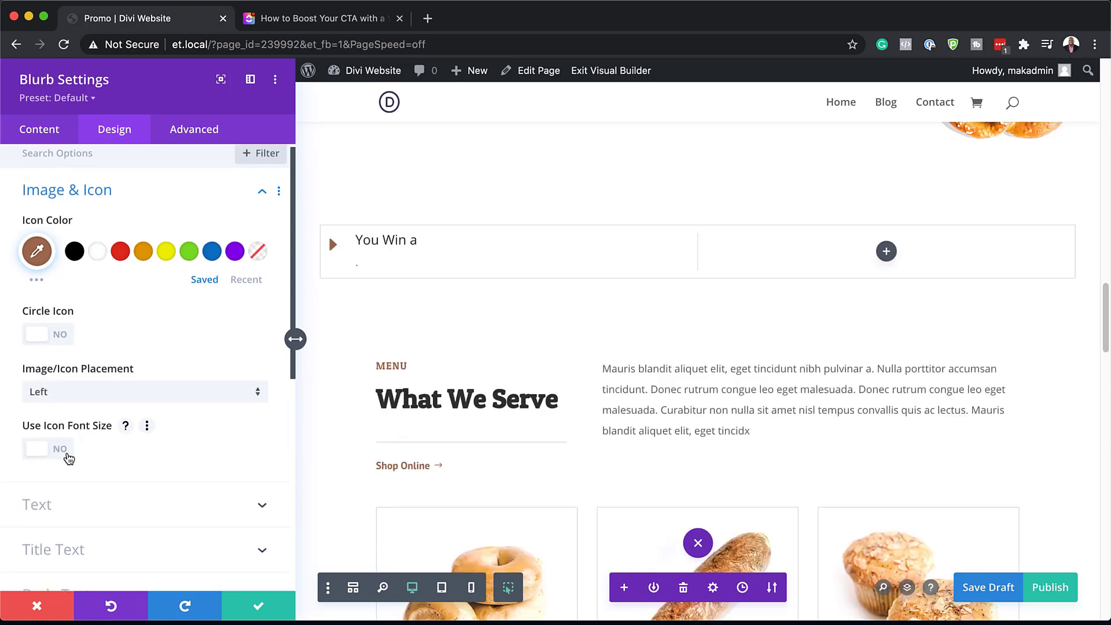
click(66, 455)
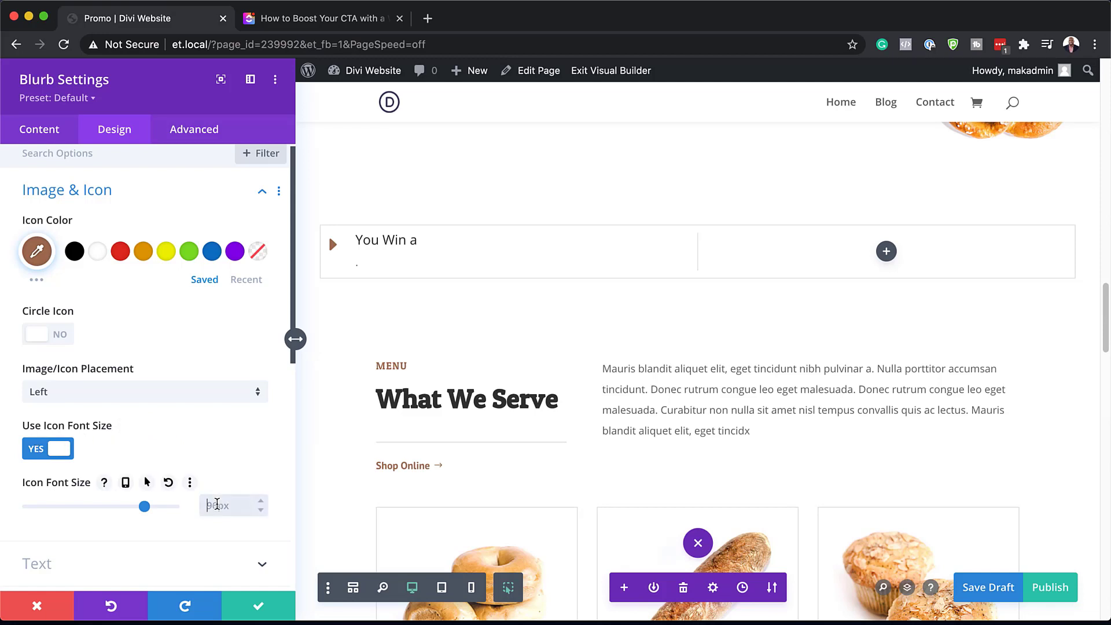
click(216, 504)
text(80px)
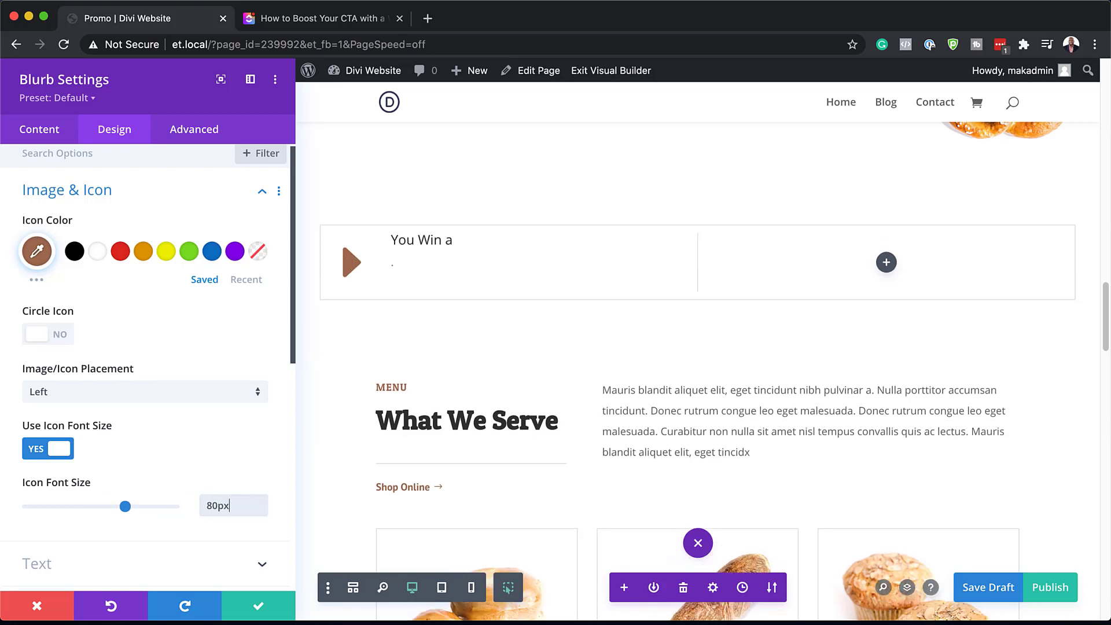
scroll(156, 305, up, 1)
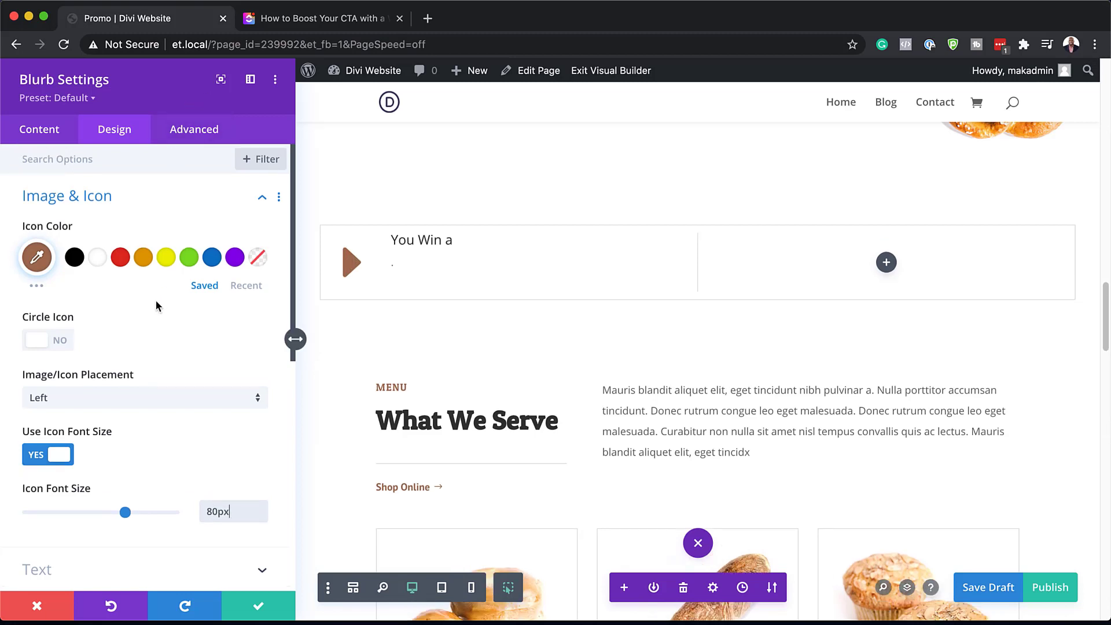
scroll(126, 450, down, 5)
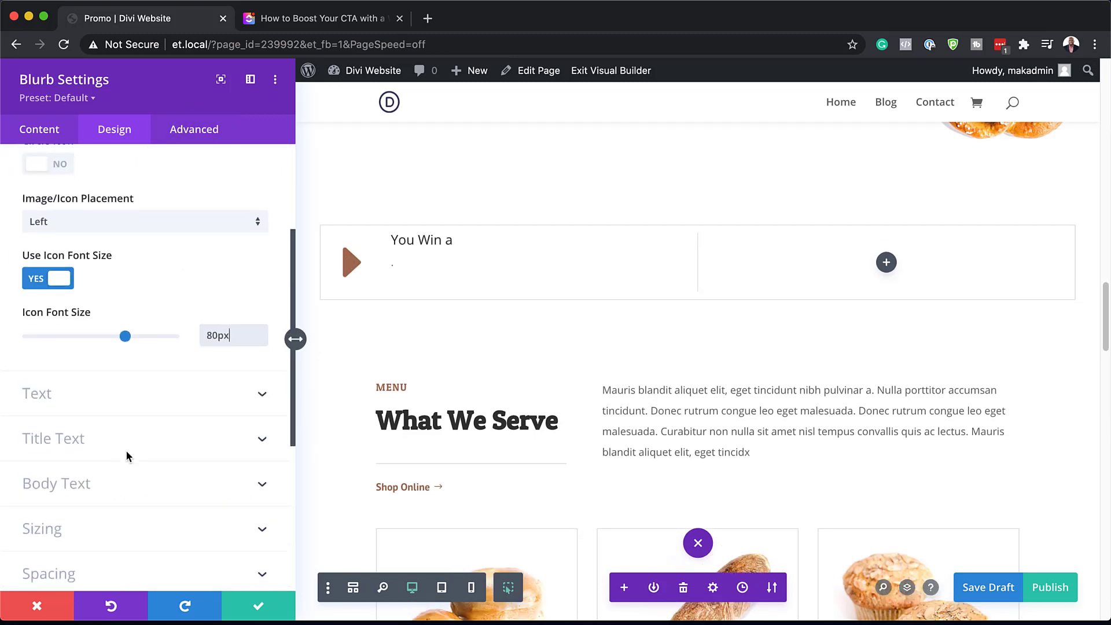
Set the blurb's title font to Patua One
click(74, 397)
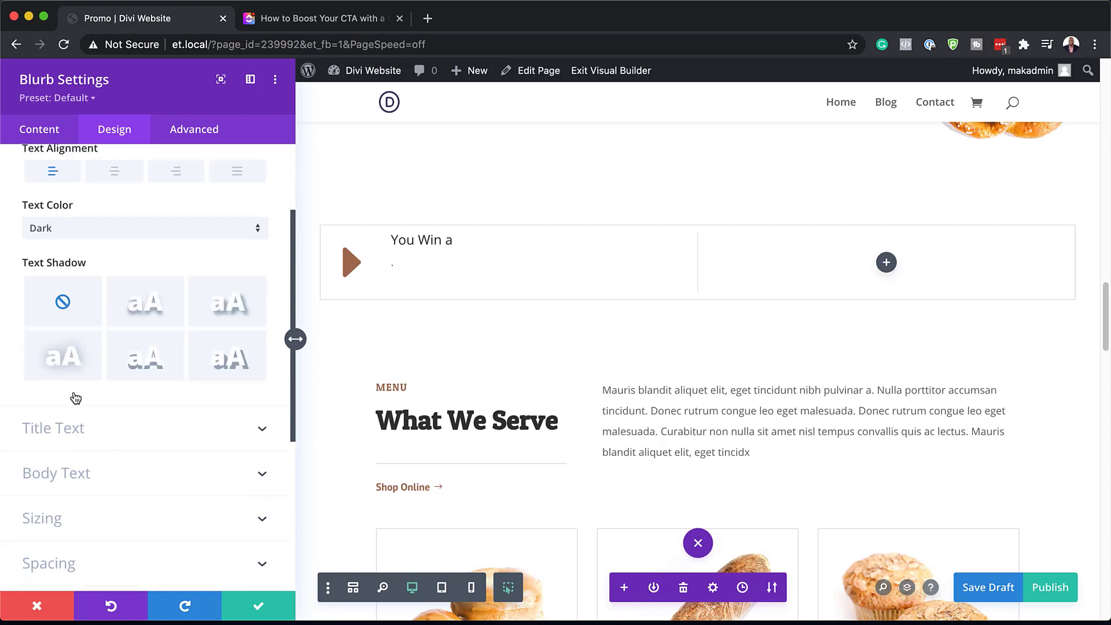
click(391, 234)
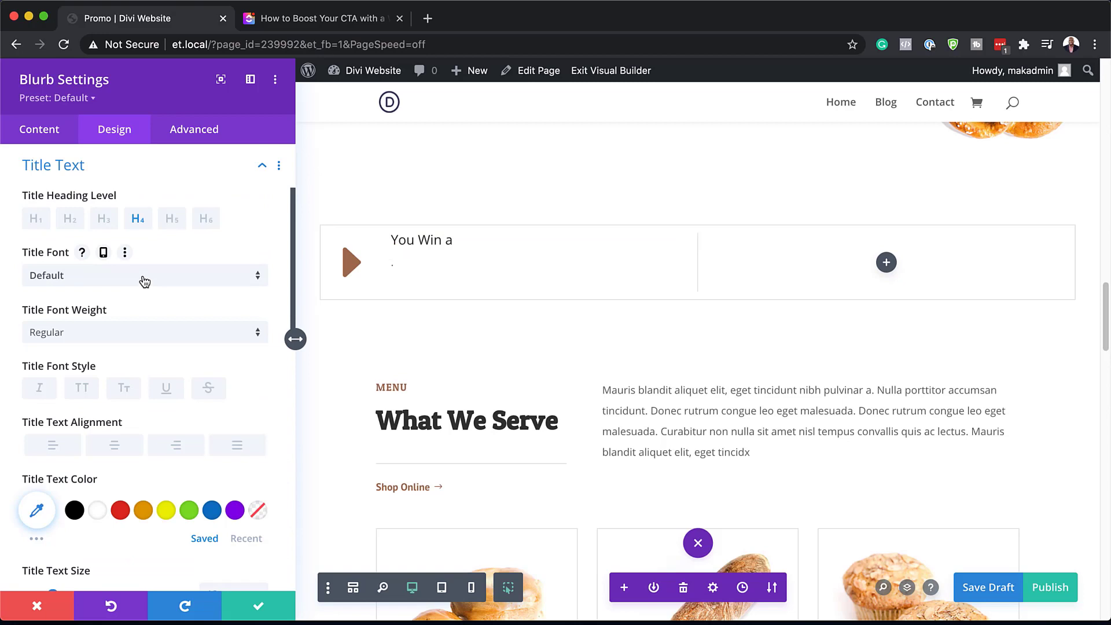
click(145, 282)
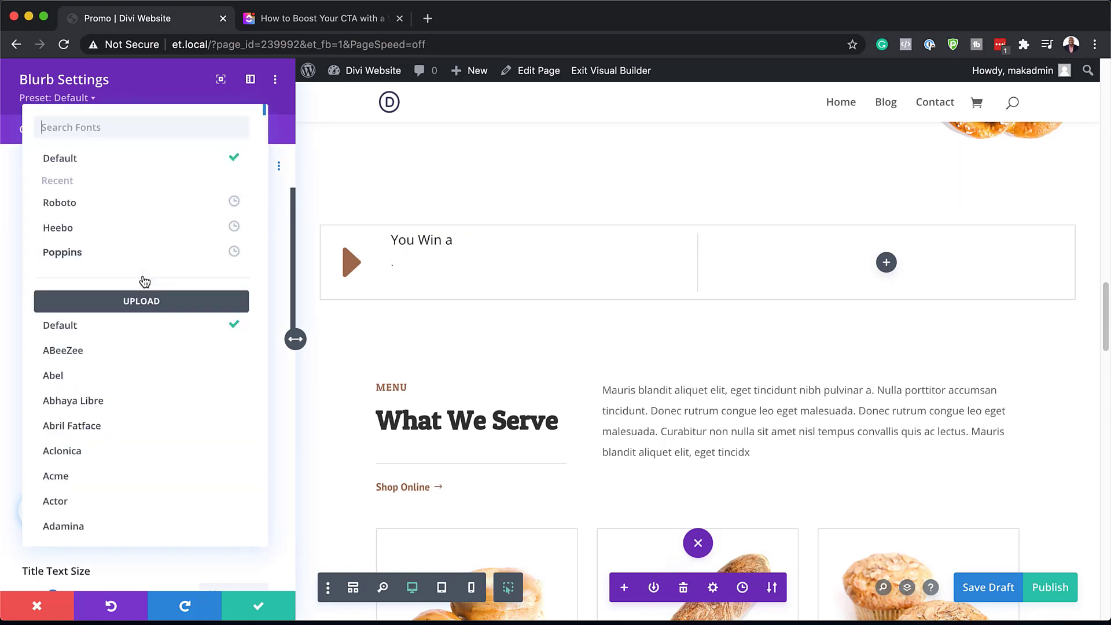
text(pat)
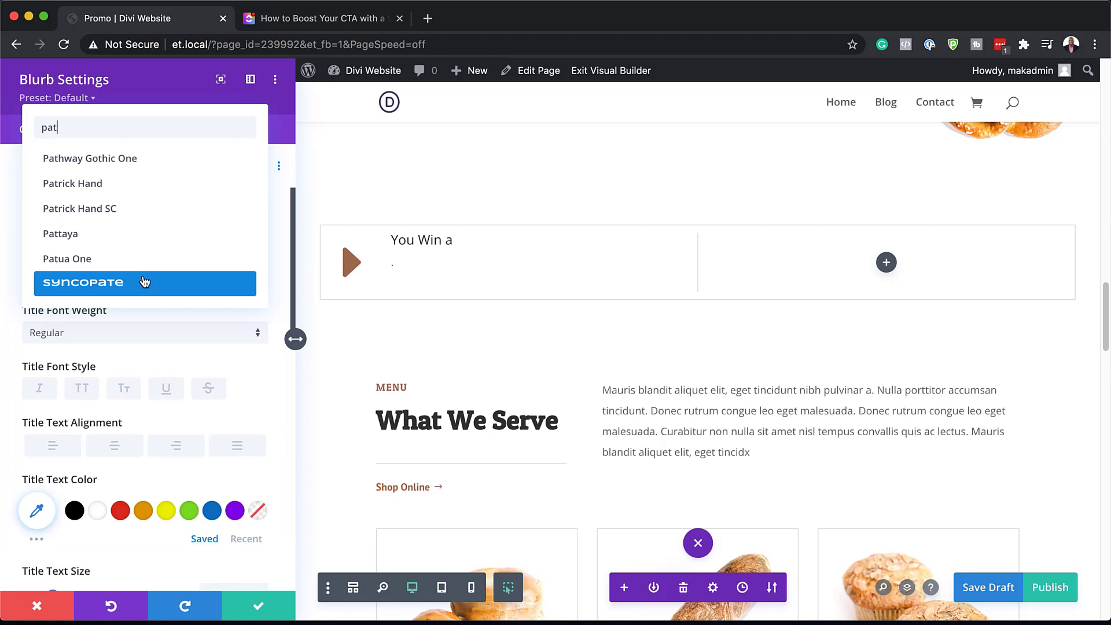
click(87, 260)
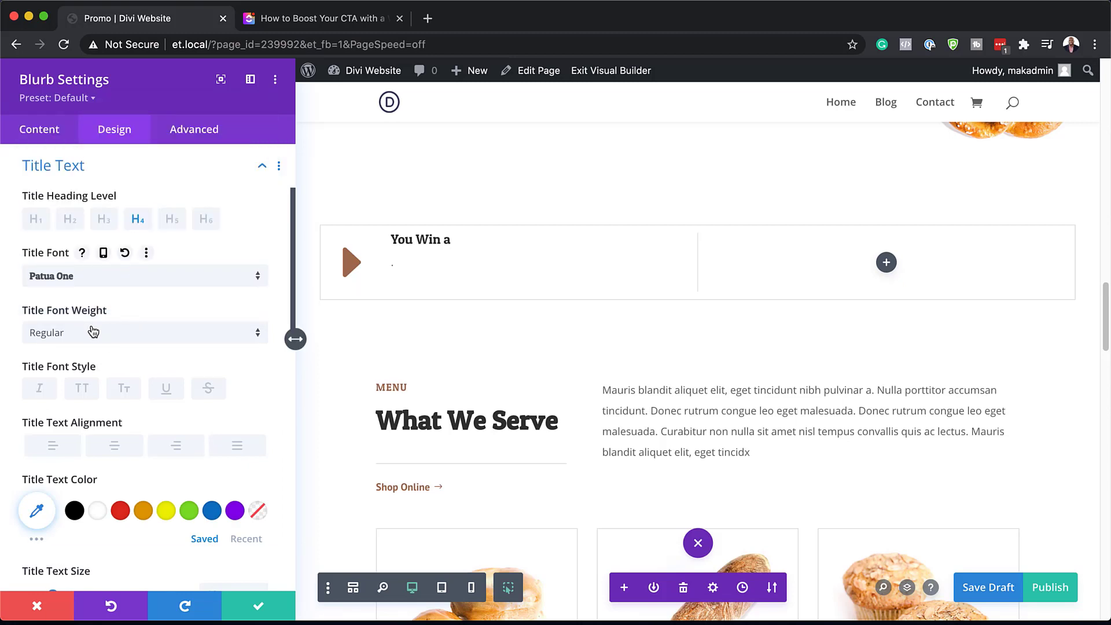
Set the blurb's desktop title text size to 40px
scroll(92, 332, down, 5)
click(235, 445)
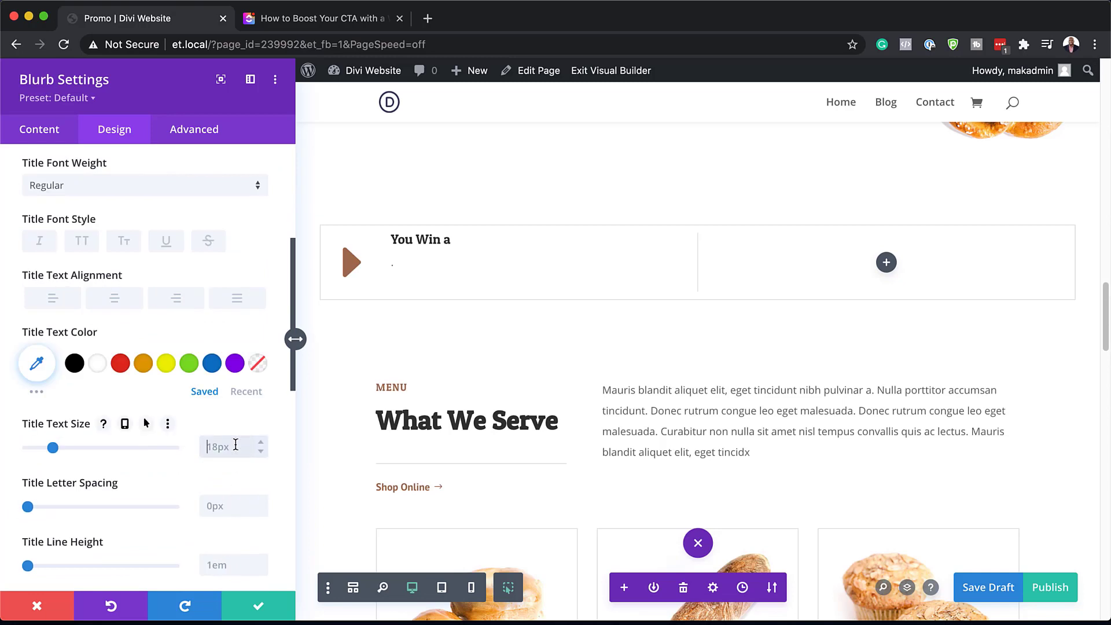
text(40)
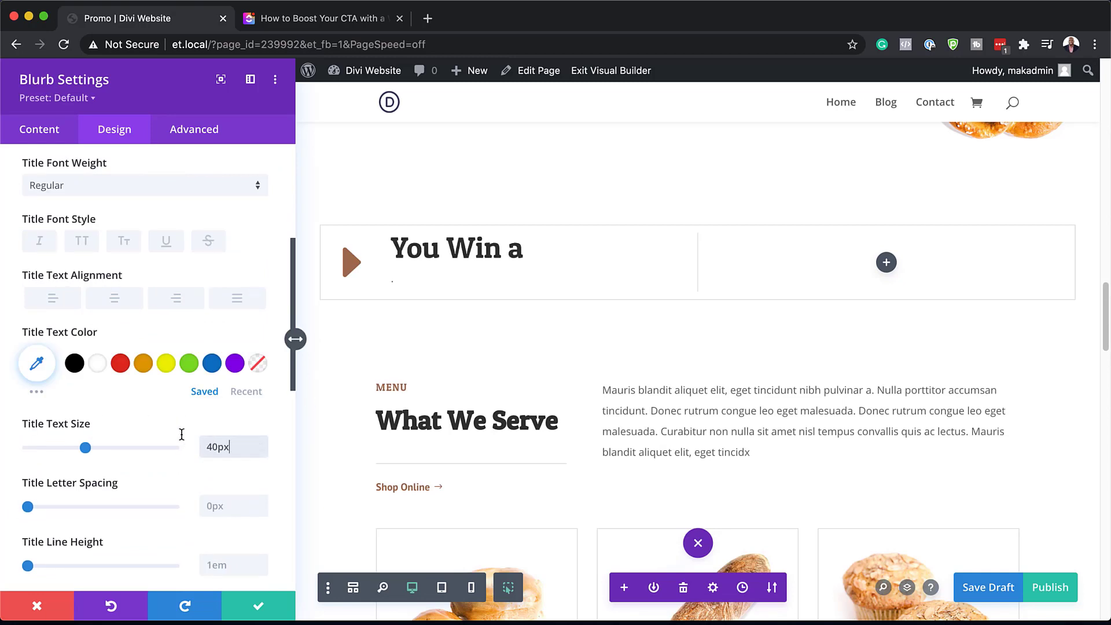
Enable responsive title text sizes for the blurb, with 25px for tablet and 20px for phone
mouse_move(127, 431)
click(125, 426)
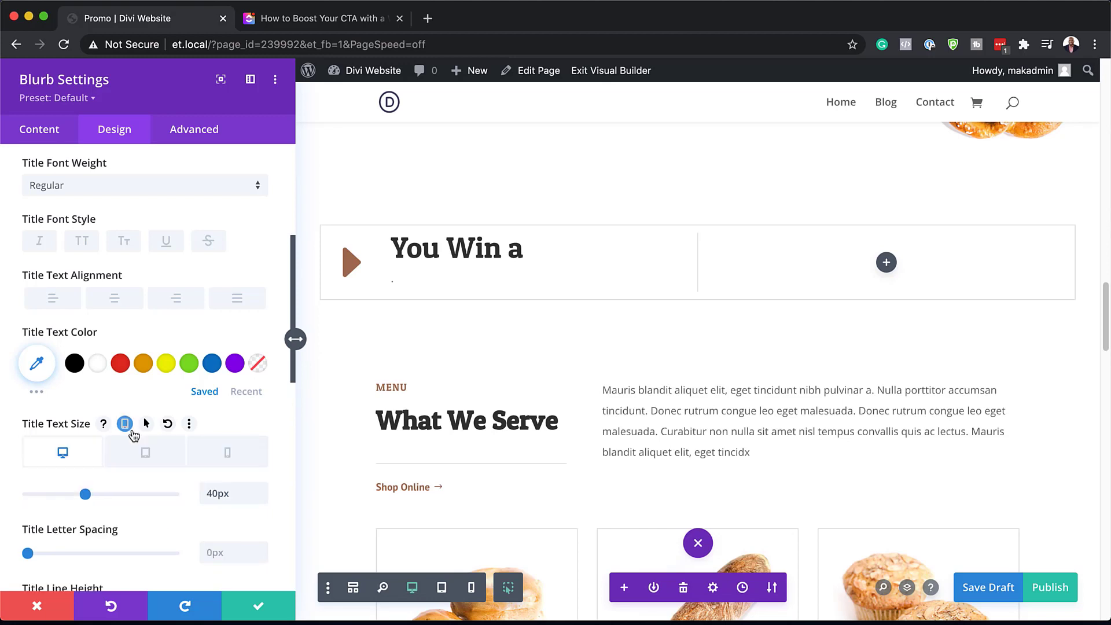
click(159, 459)
click(232, 495)
text(25)
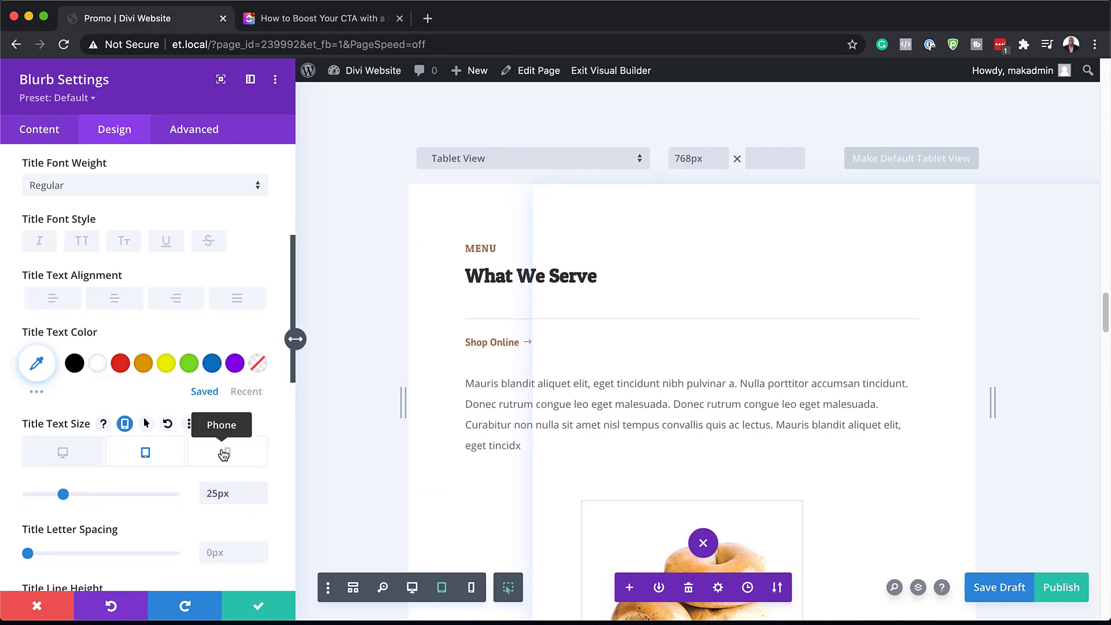
click(223, 454)
click(215, 495)
text(2)
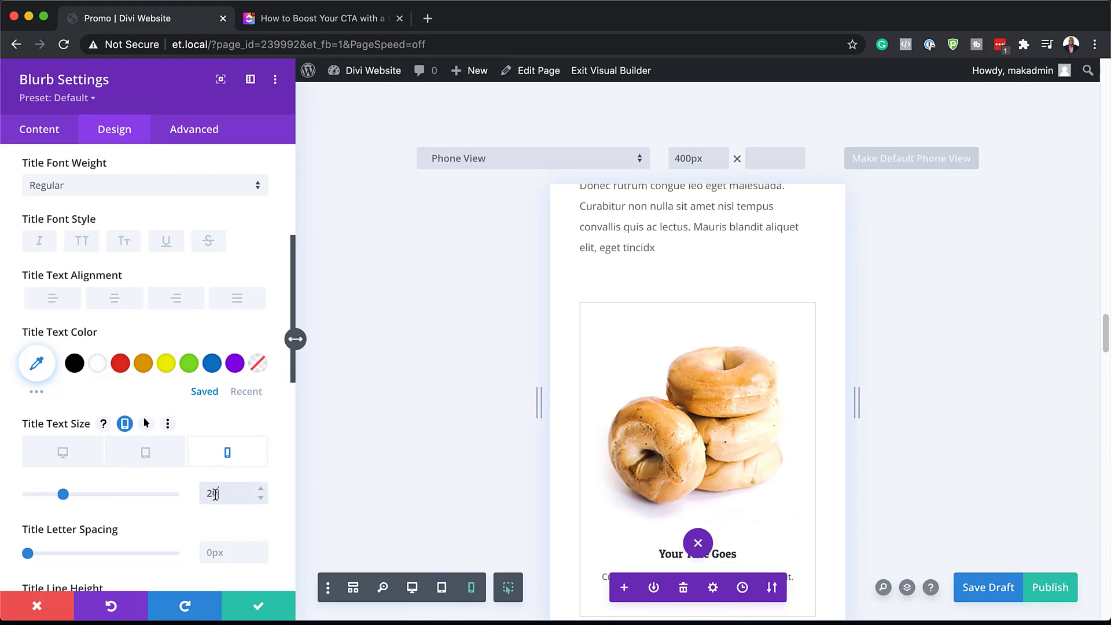
text(0)
click(72, 457)
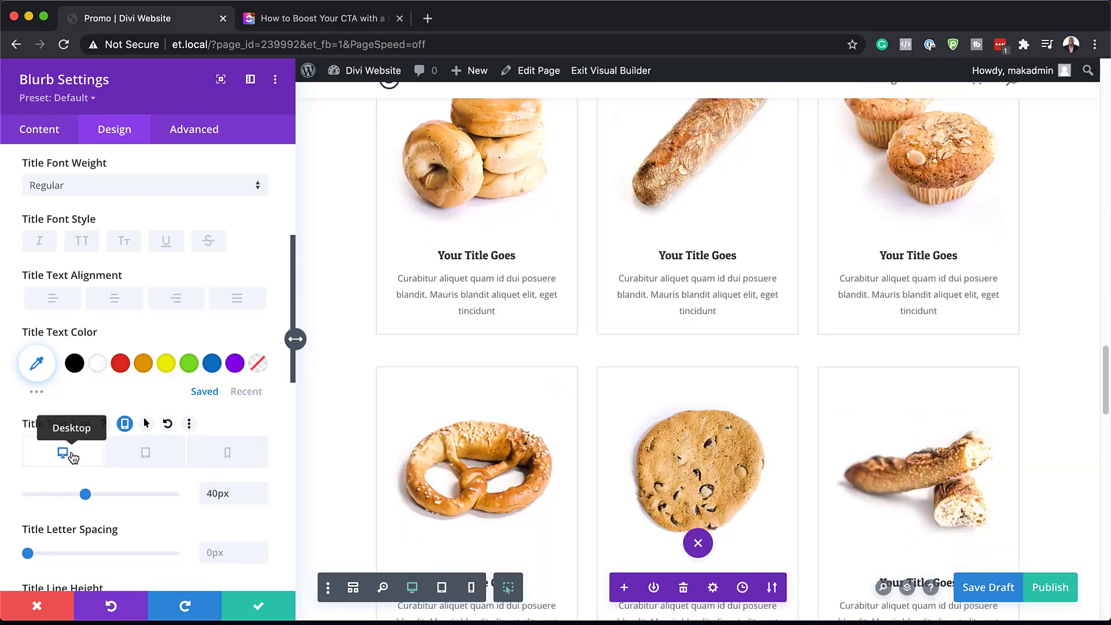
scroll(562, 342, up, 9)
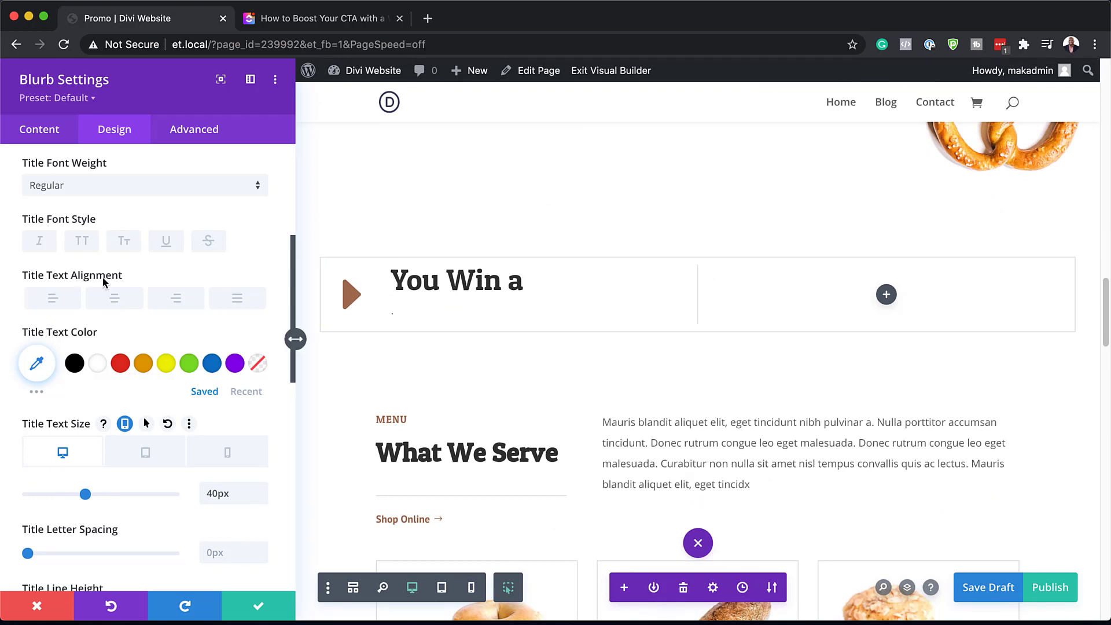
Set the blurb's title letter spacing to 1px and its title font weight to Bold
scroll(169, 306, down, 1)
scroll(217, 364, down, 2)
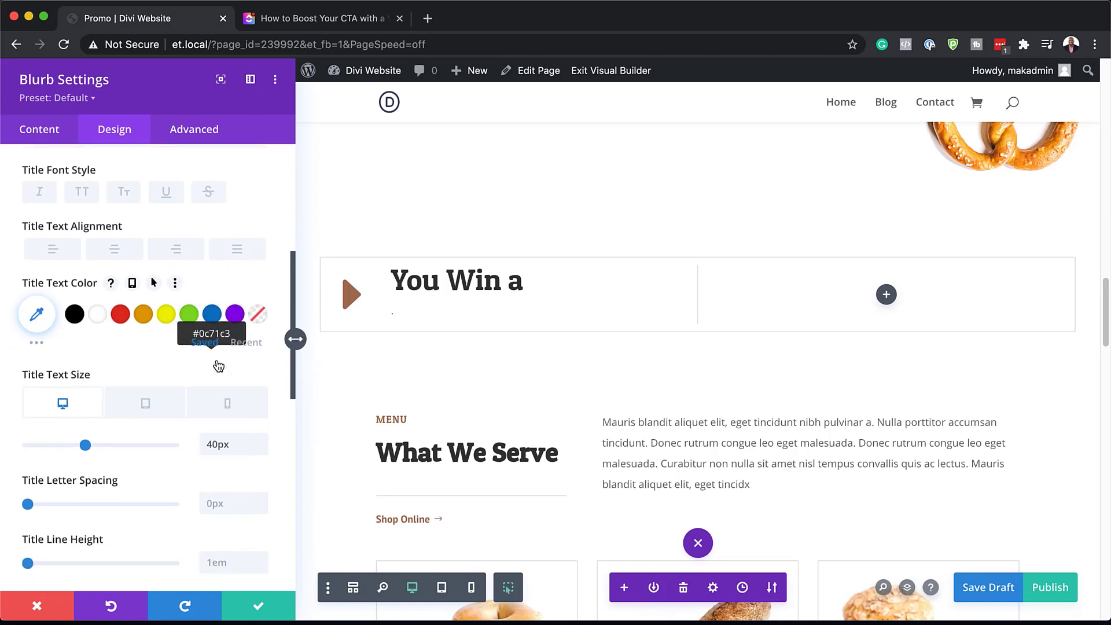
click(215, 490)
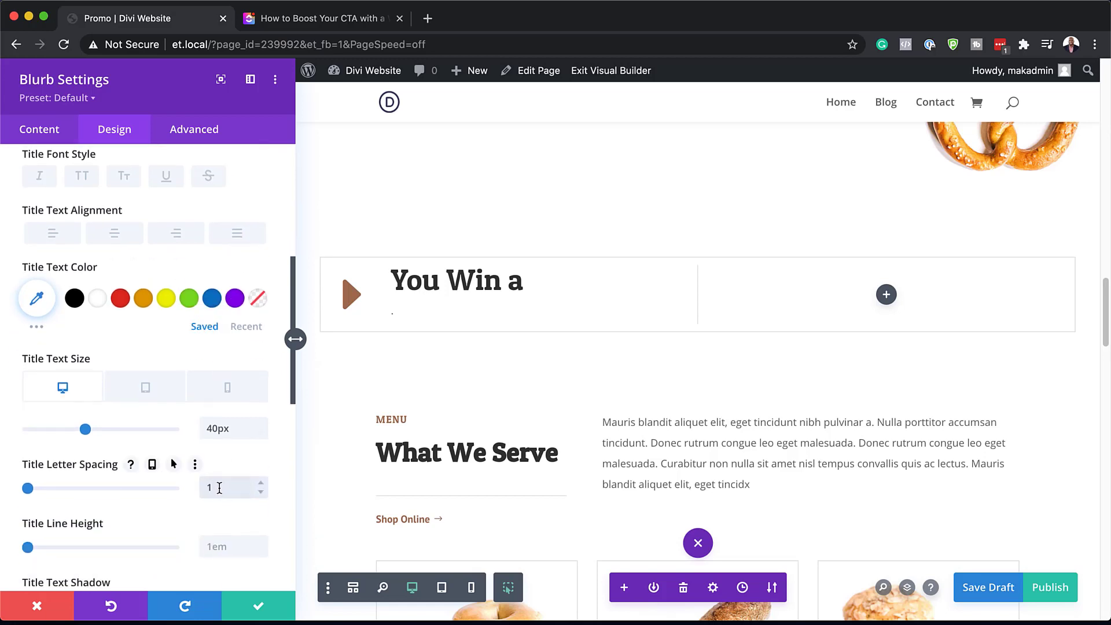
text(1)
scroll(147, 449, up, 1)
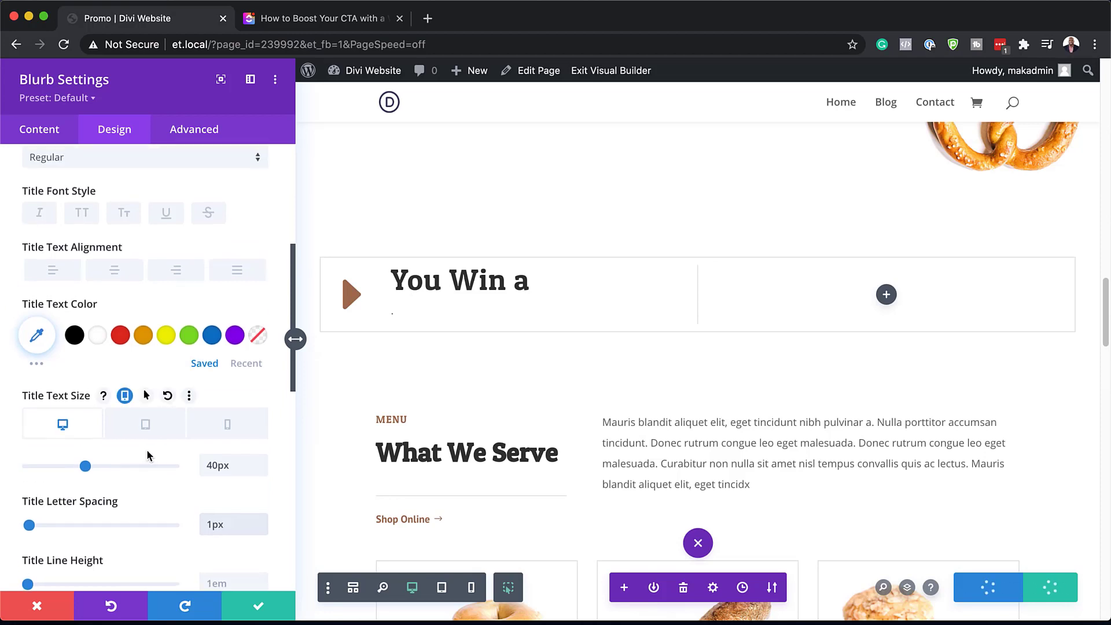
scroll(147, 347, up, 2)
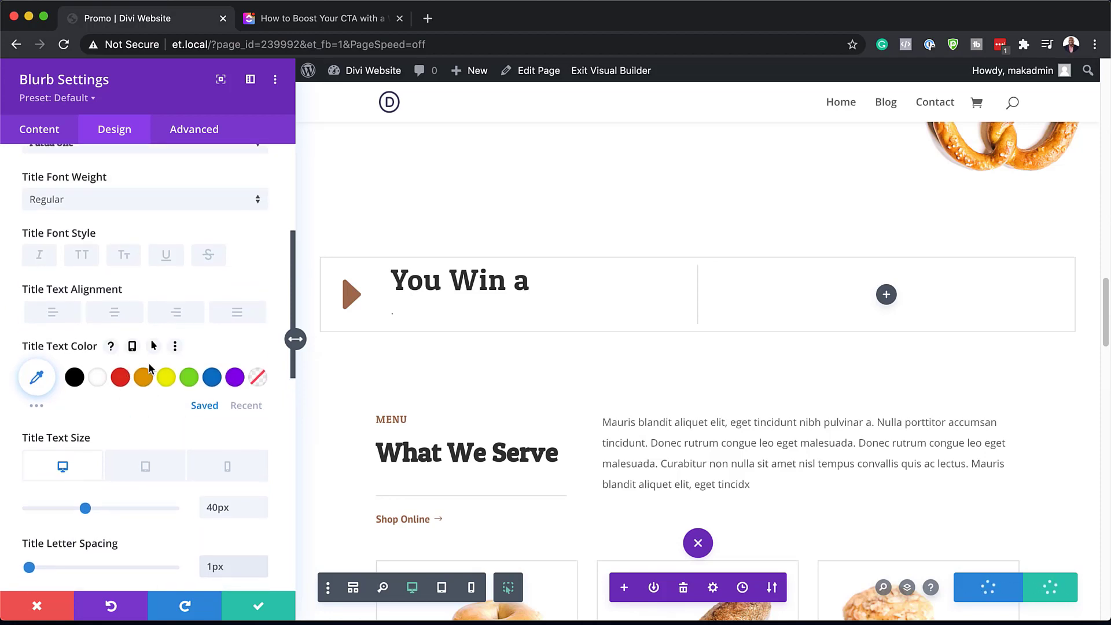
click(104, 206)
click(92, 248)
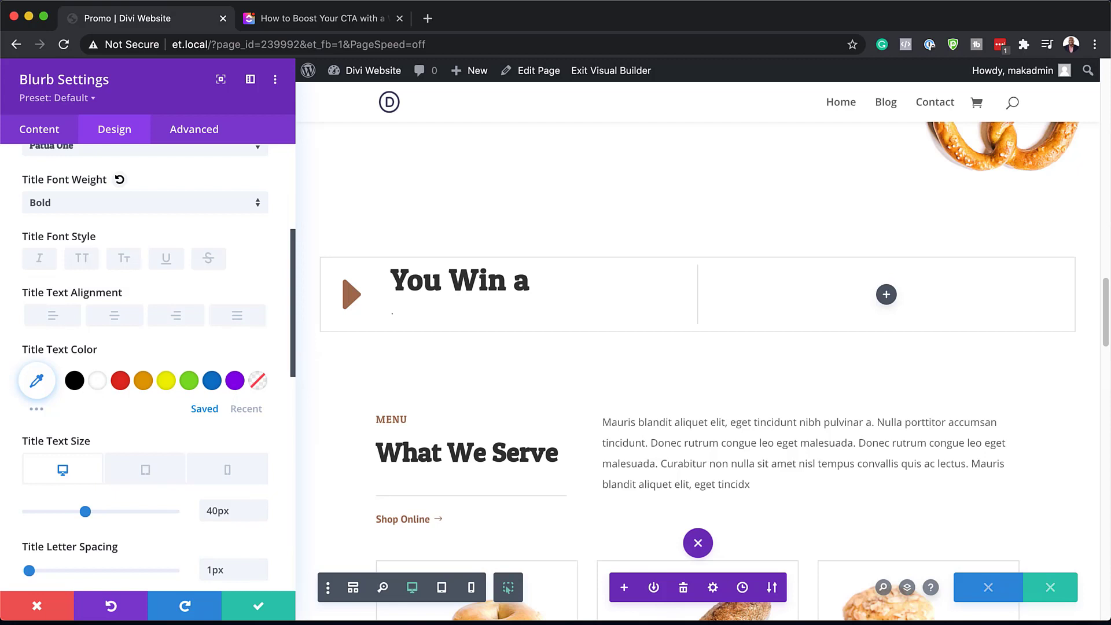
Set the blurb's title line height to 2em
scroll(188, 440, down, 4)
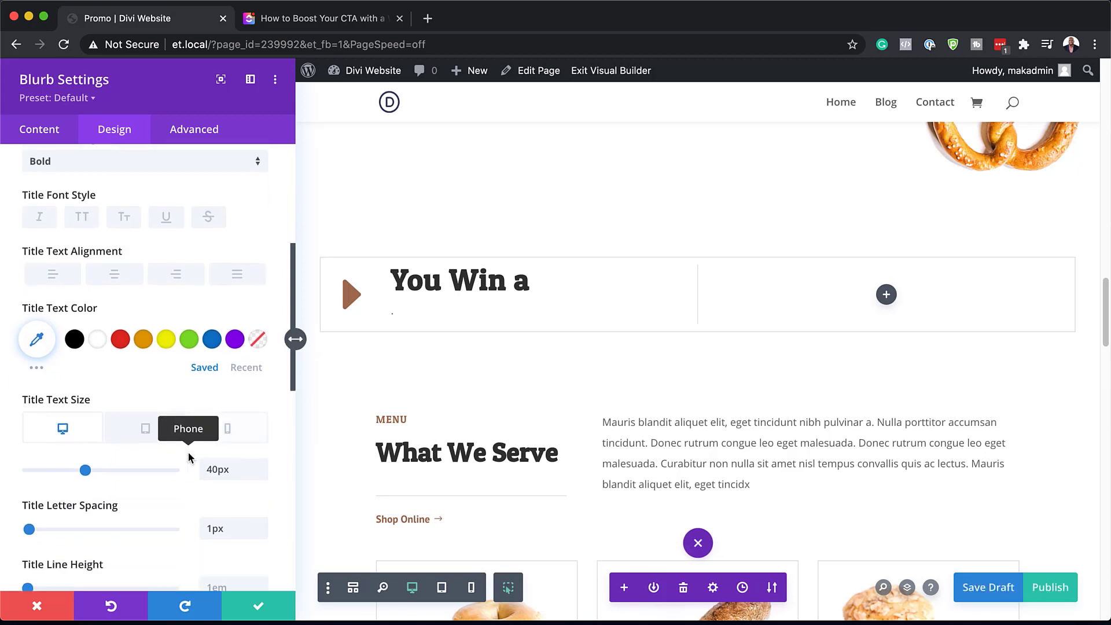
click(234, 496)
text(2em)
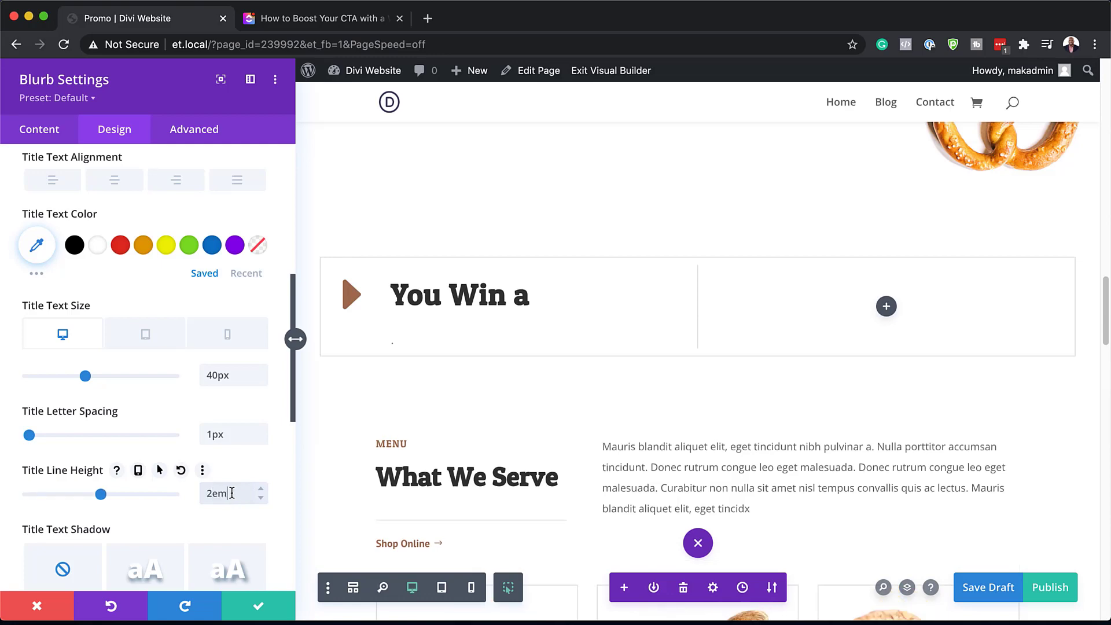
Add the custom CSS "direction: rtl !important;" to the blurb's main element
click(209, 131)
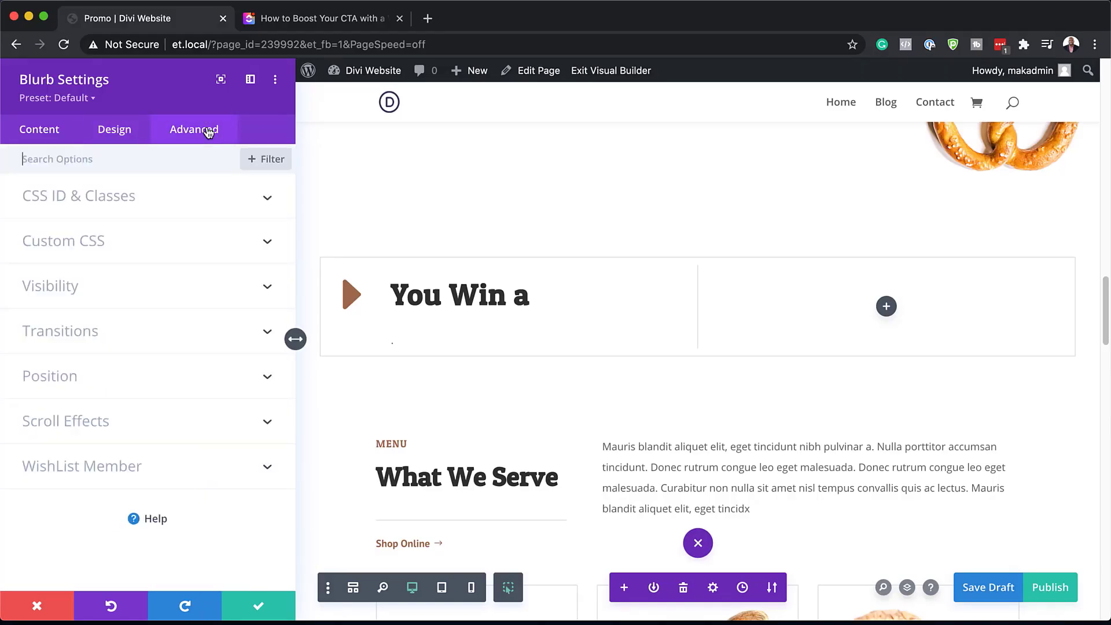
click(113, 250)
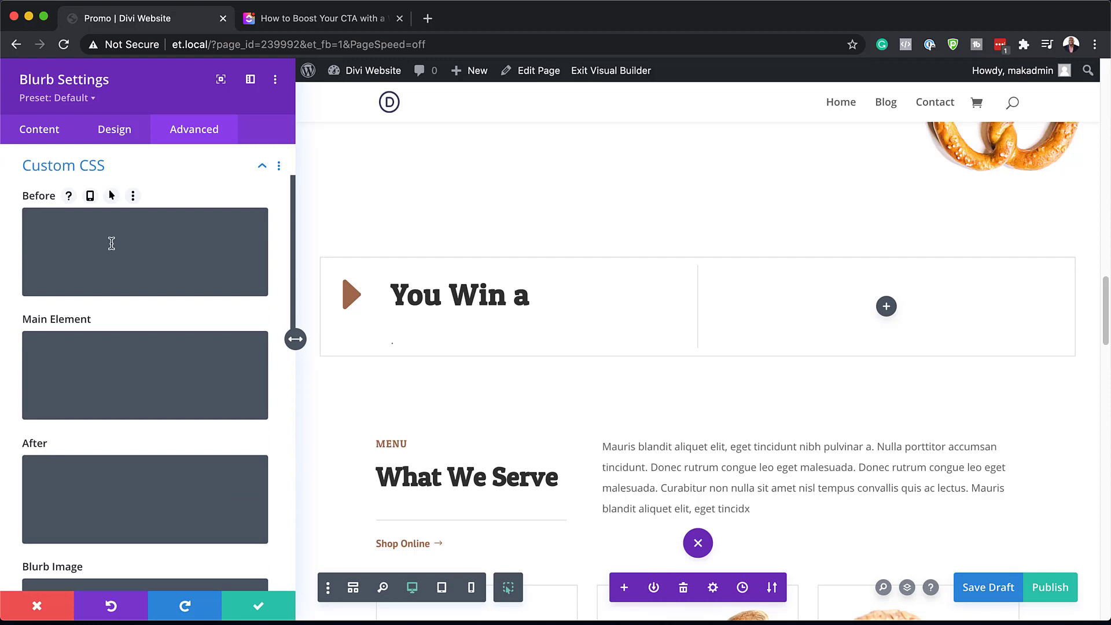
click(113, 345)
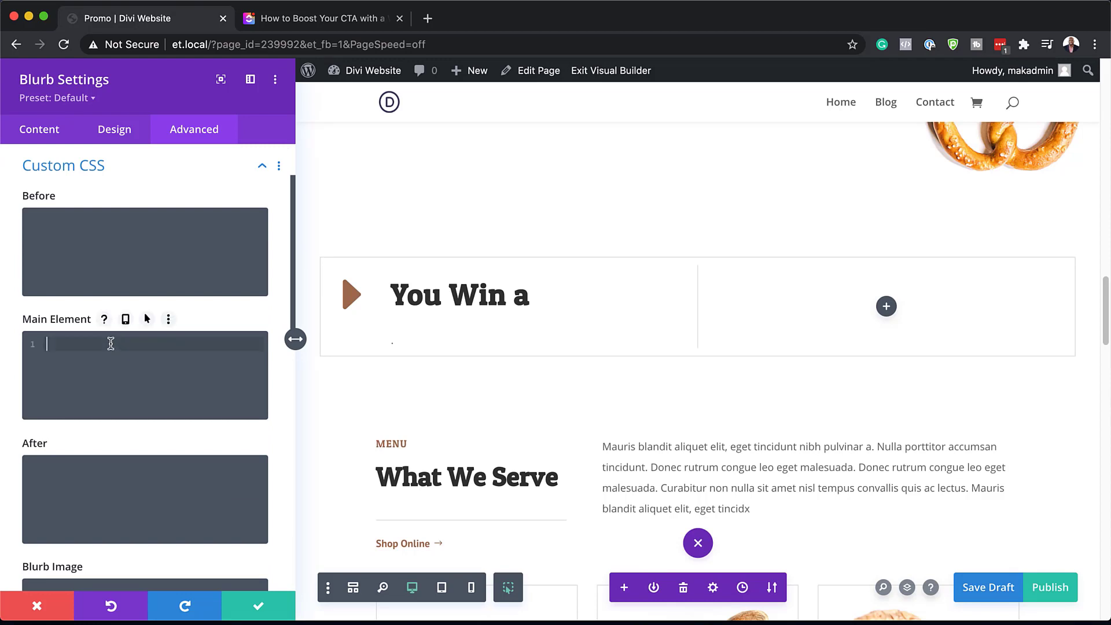
text(direction: rtl !important;)
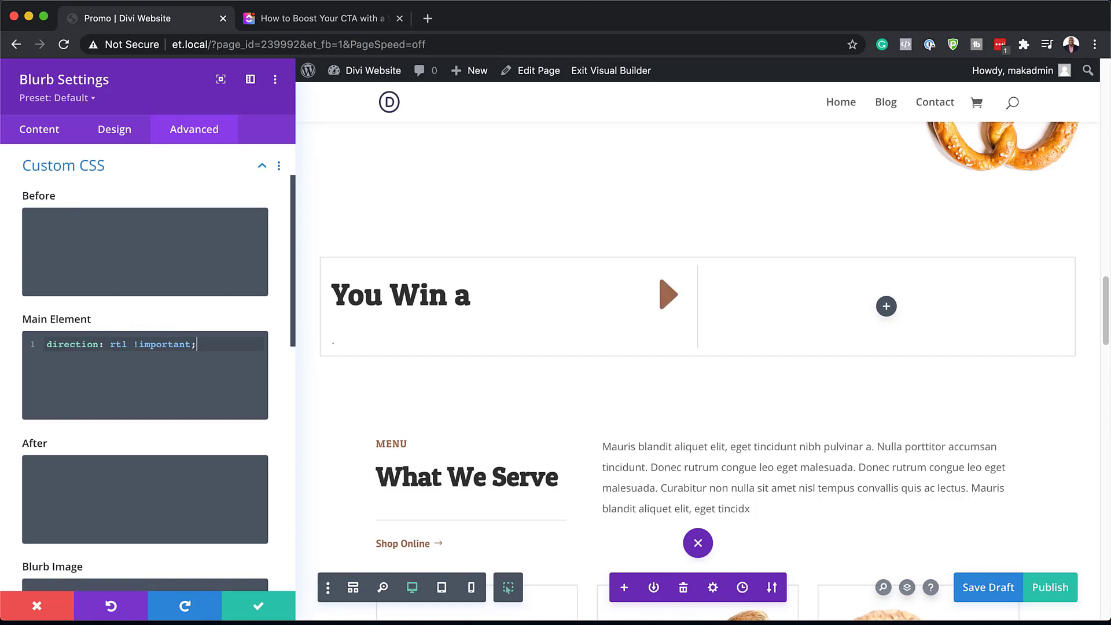
key(super+s)
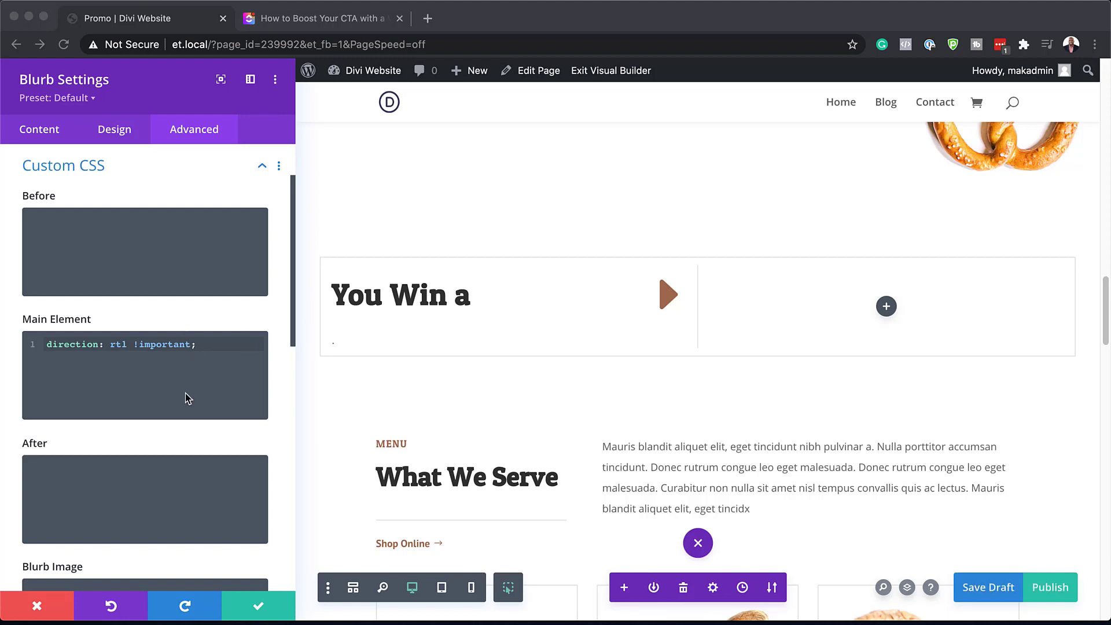
Add the custom CSS "padding-bottom: 0px" to the blurb title and save the blurb settings
scroll(202, 410, down, 3)
scroll(222, 422, down, 5)
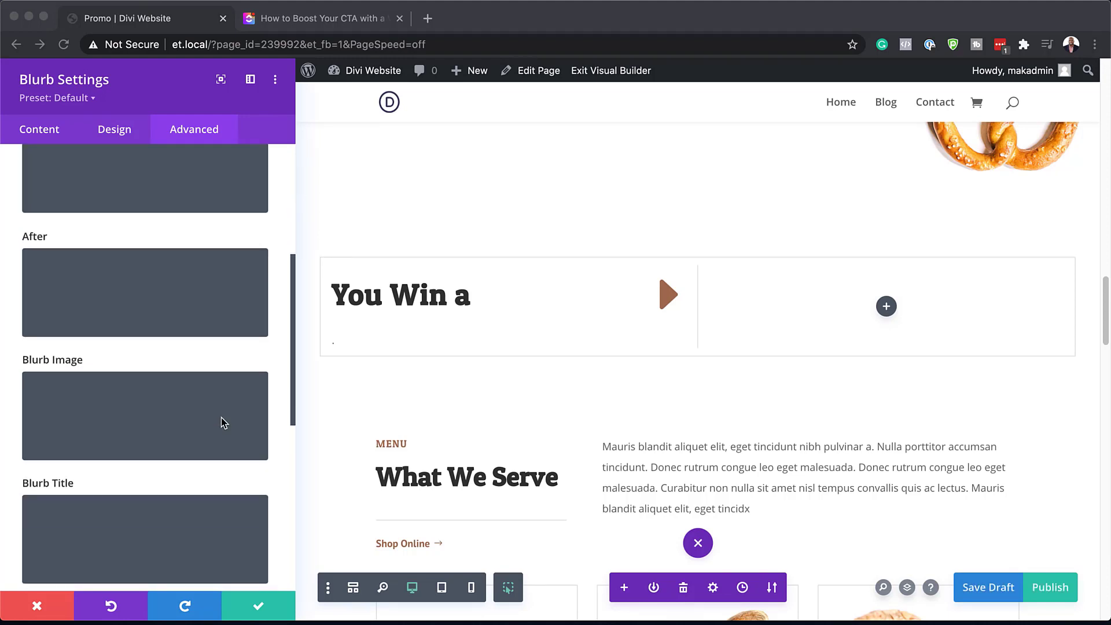
scroll(221, 418, up, 5)
scroll(221, 417, down, 7)
click(196, 401)
text(padding-bottom: 0px)
scroll(197, 401, down, 4)
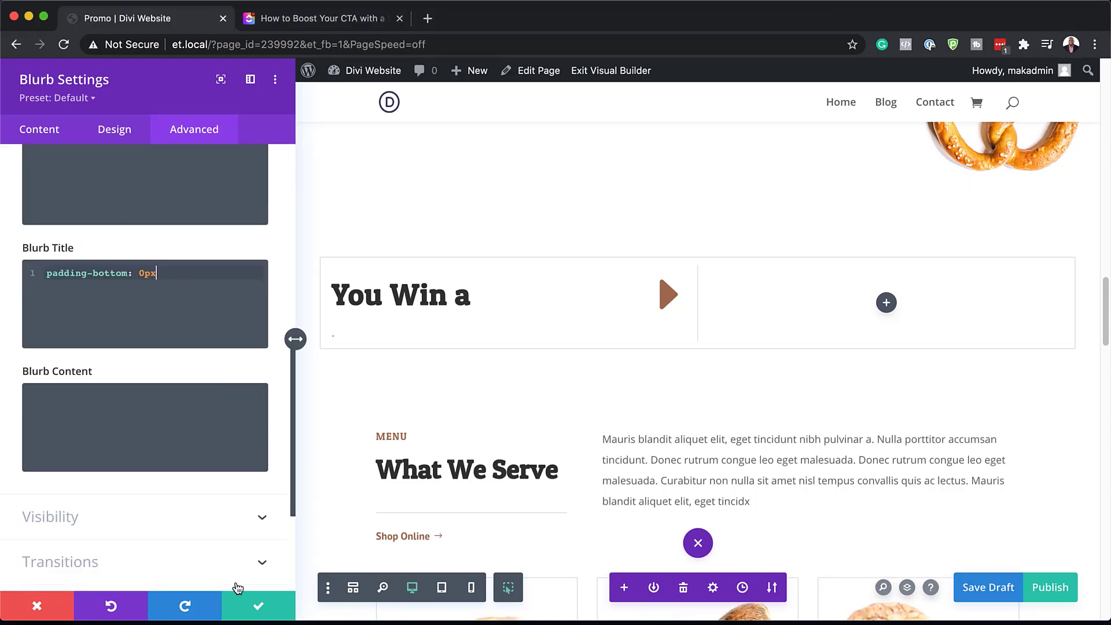
click(258, 606)
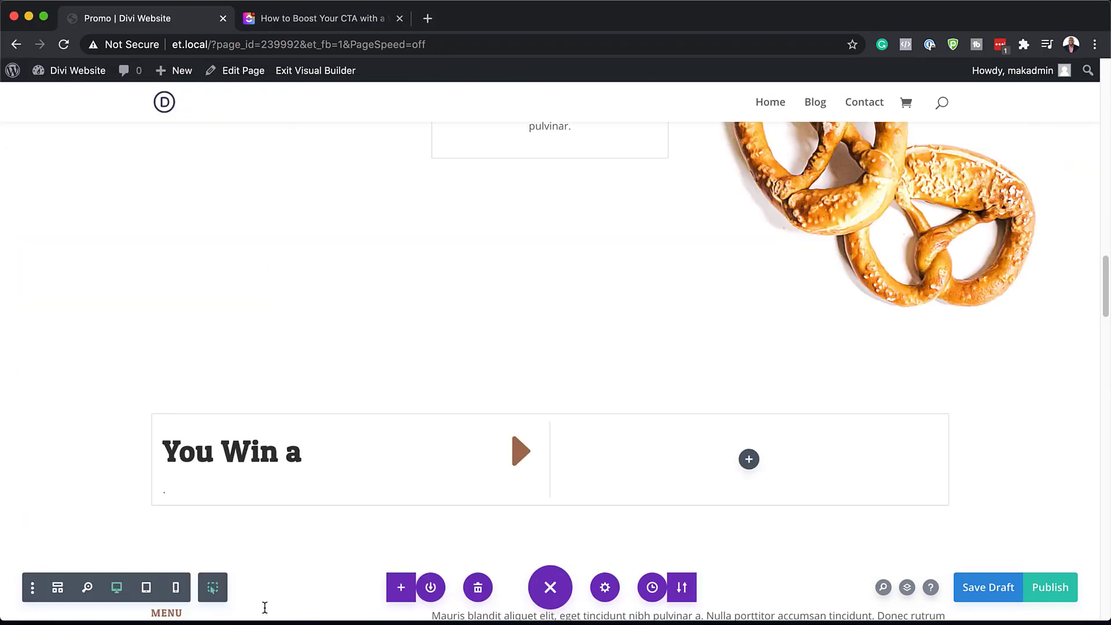
Duplicate the "You Win a" blurb inside the promotional row's first column using the layers view
click(907, 587)
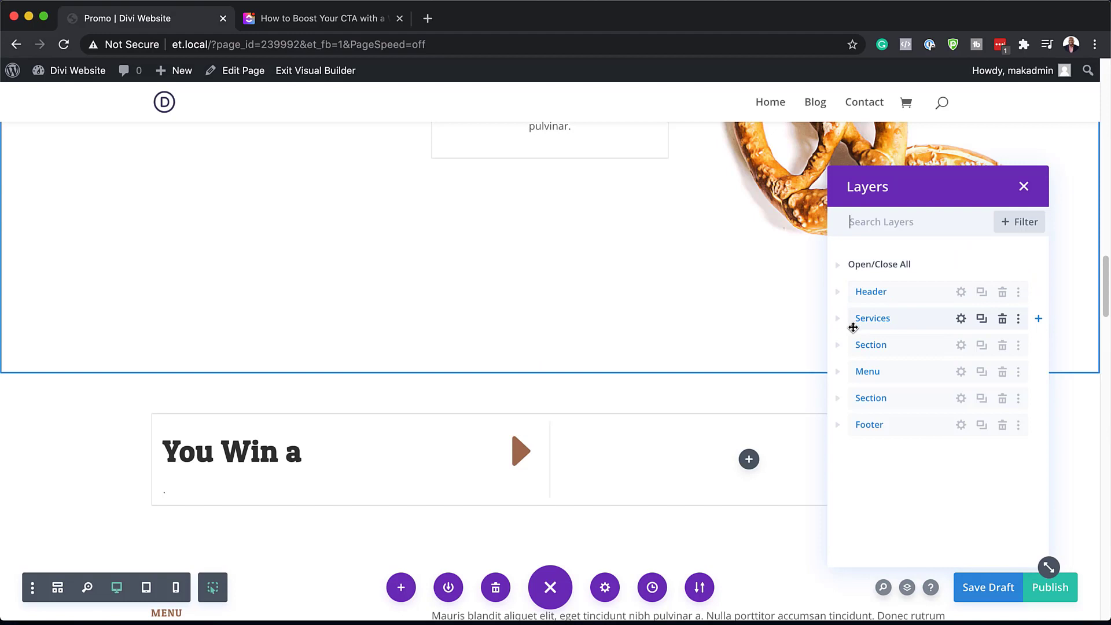
click(838, 346)
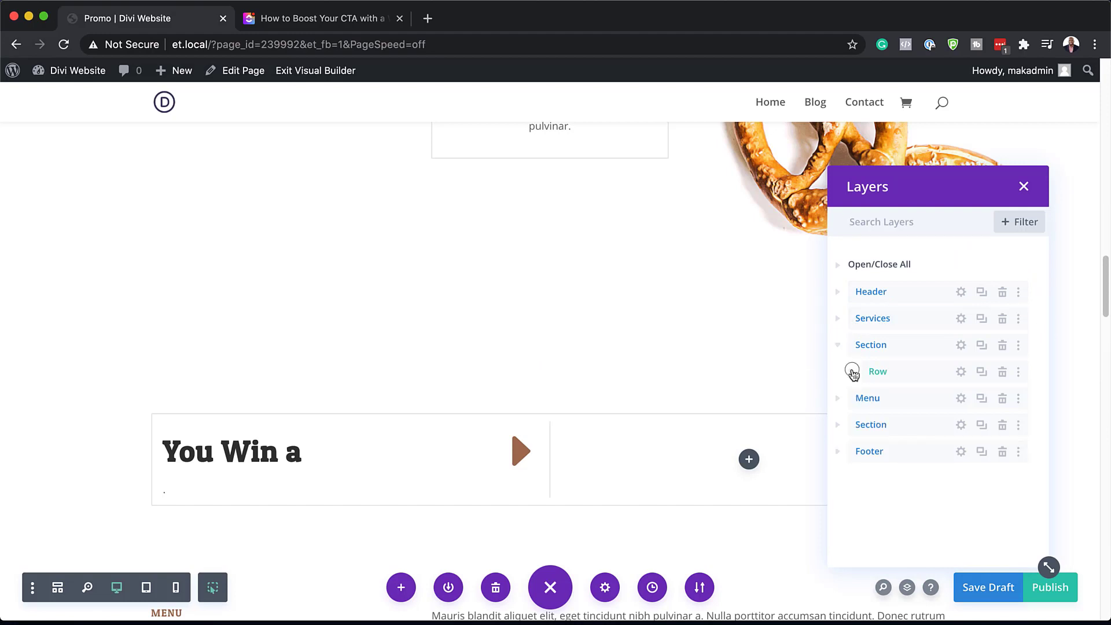
click(852, 371)
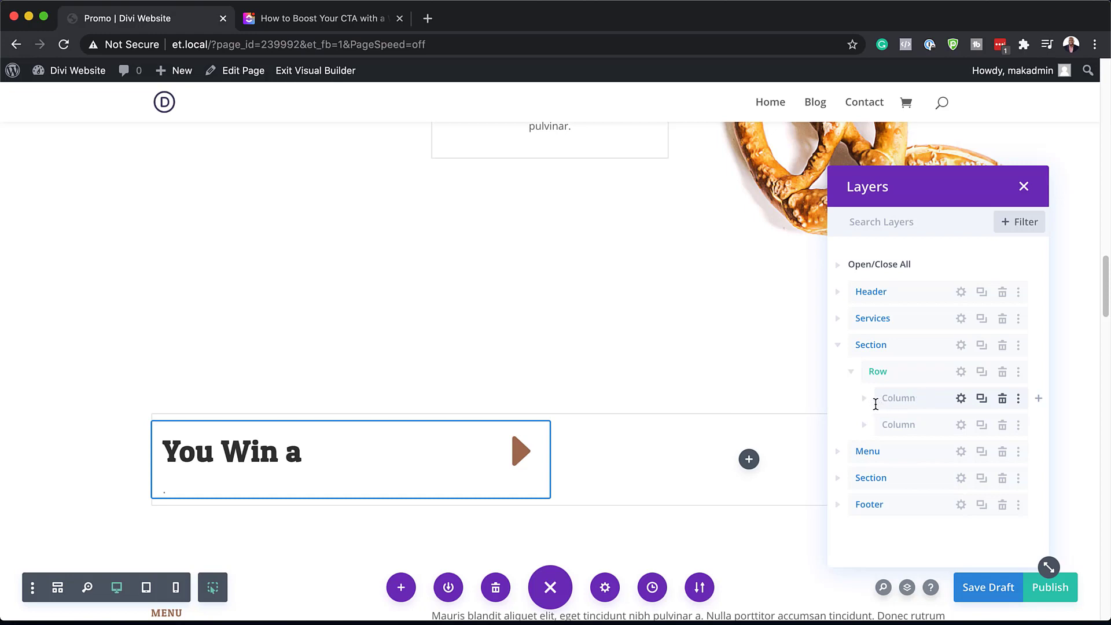
click(864, 399)
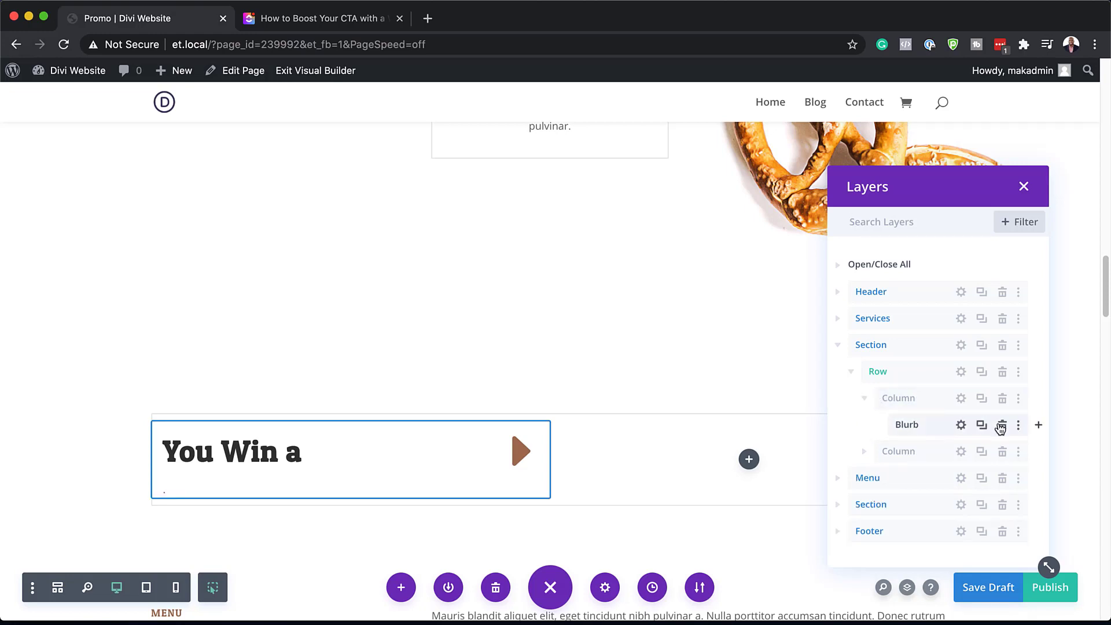
click(982, 426)
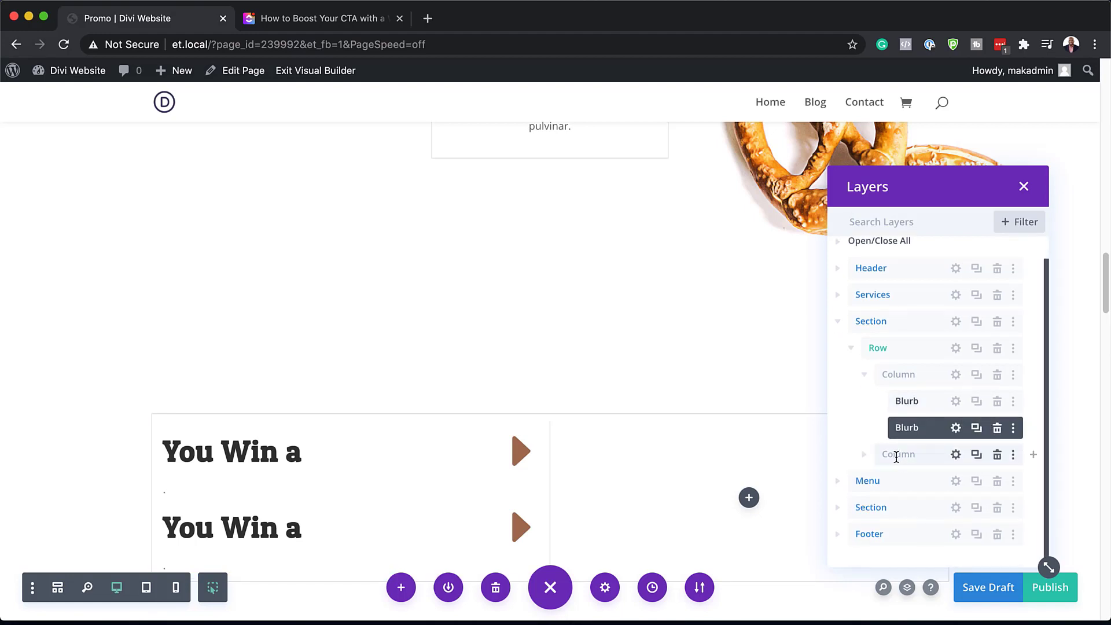
Move the duplicated blurb into the promotional row's second column and close the layers view
drag(926, 428, 936, 490)
click(865, 479)
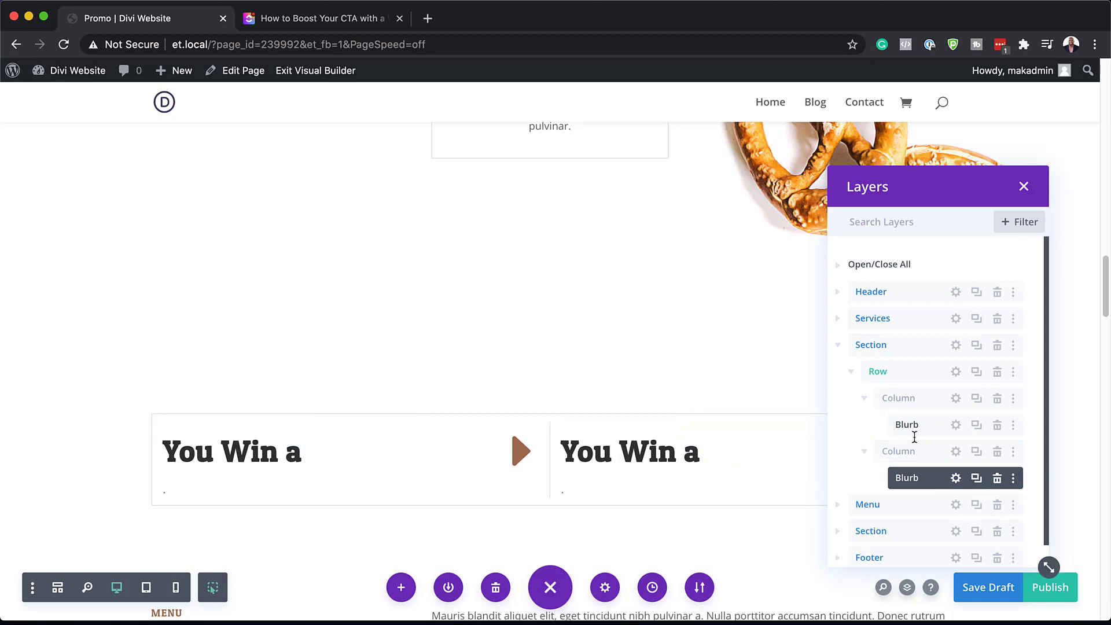
click(1024, 186)
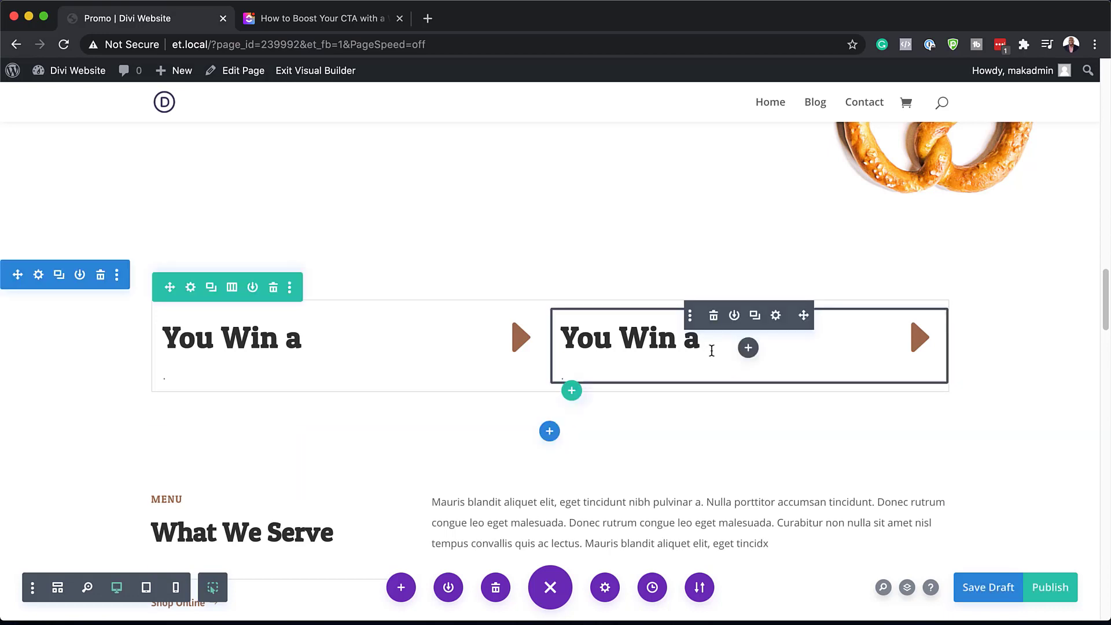
Remove the custom CSS from the main element of the second column's blurb and save its settings
click(776, 316)
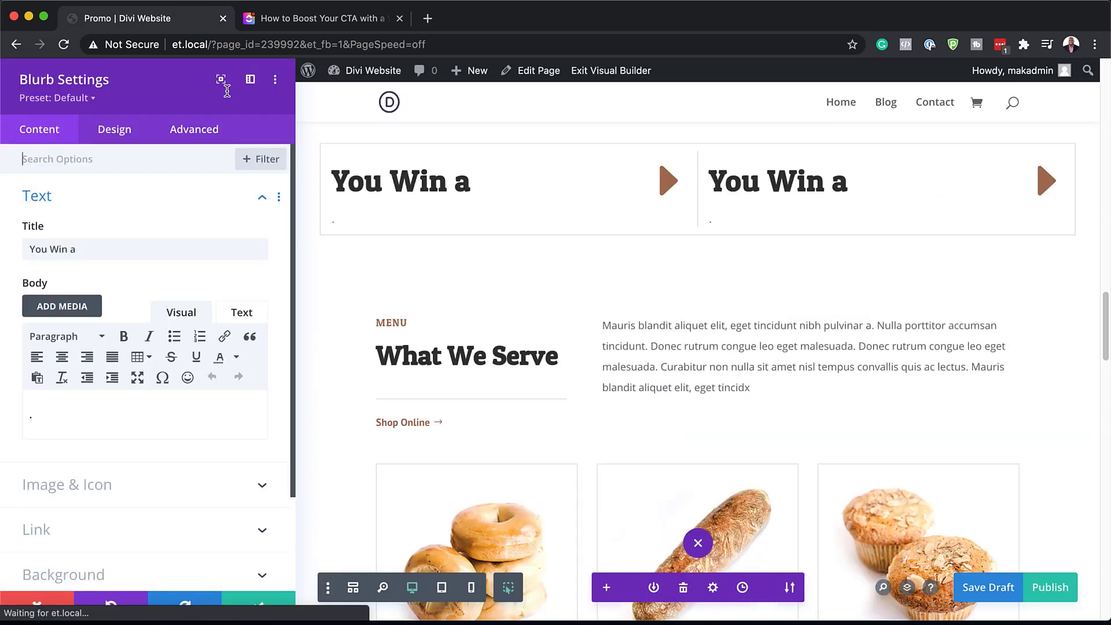
click(191, 132)
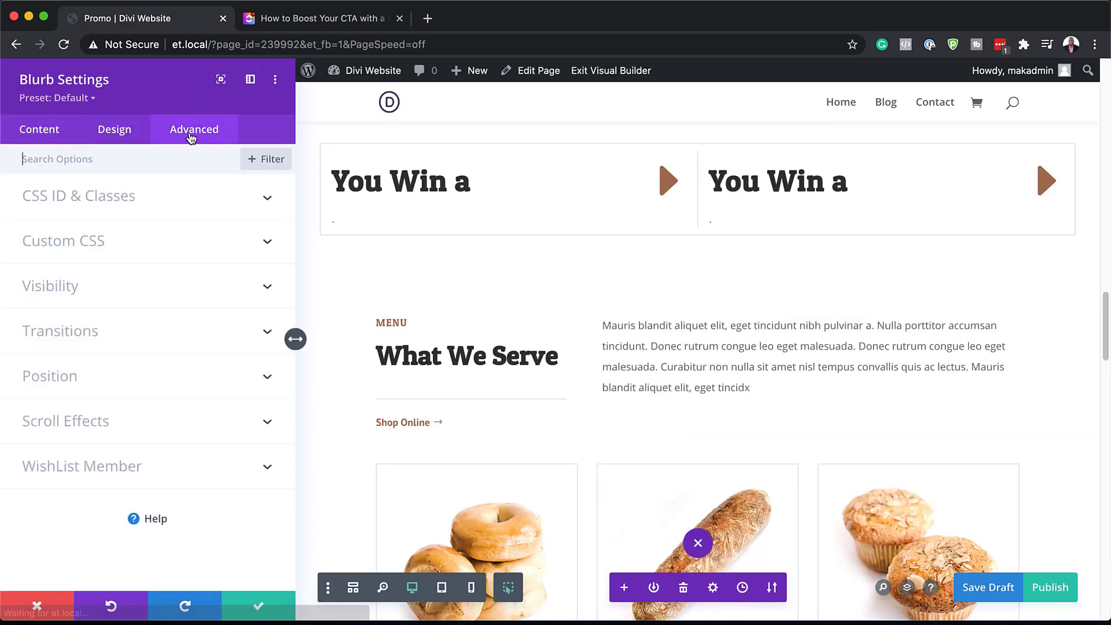
click(95, 249)
click(191, 341)
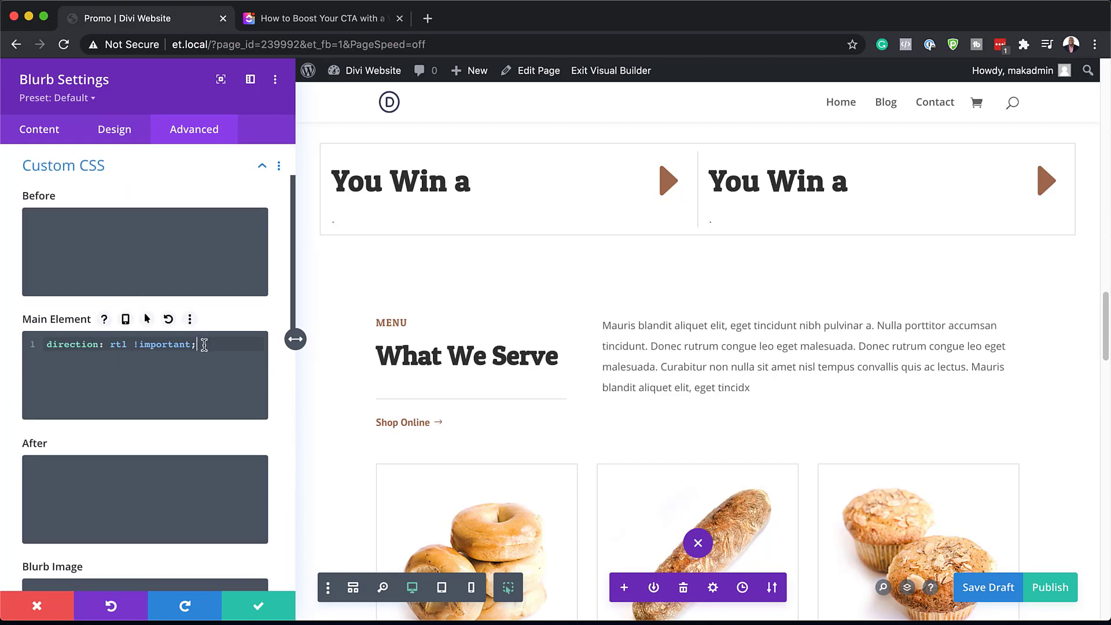
key(ctrl+a)
key(BackSpace)
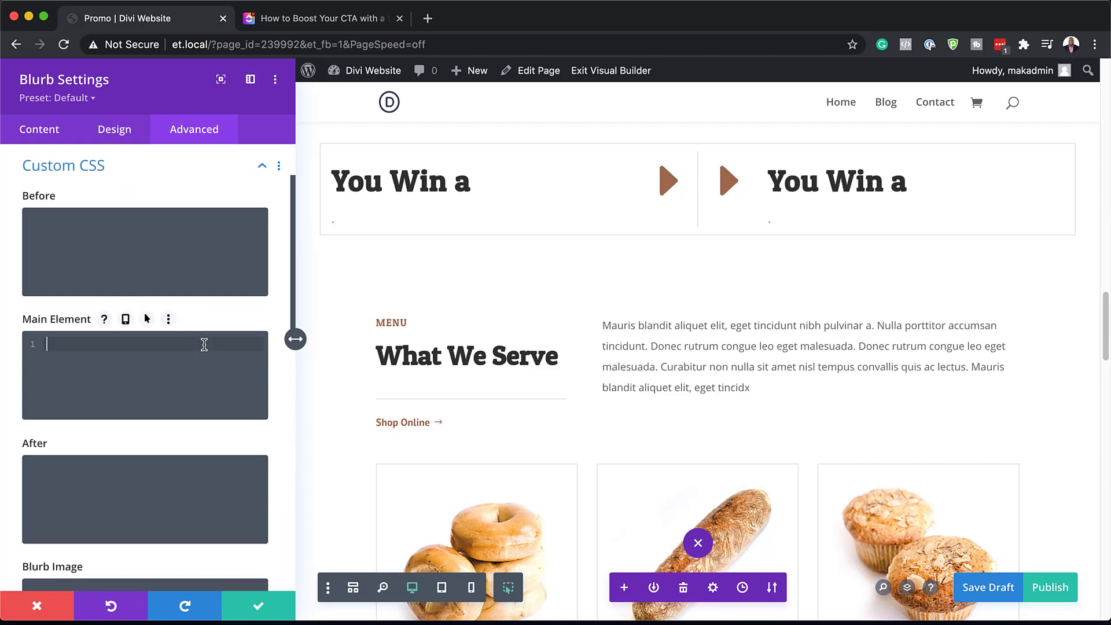
click(258, 606)
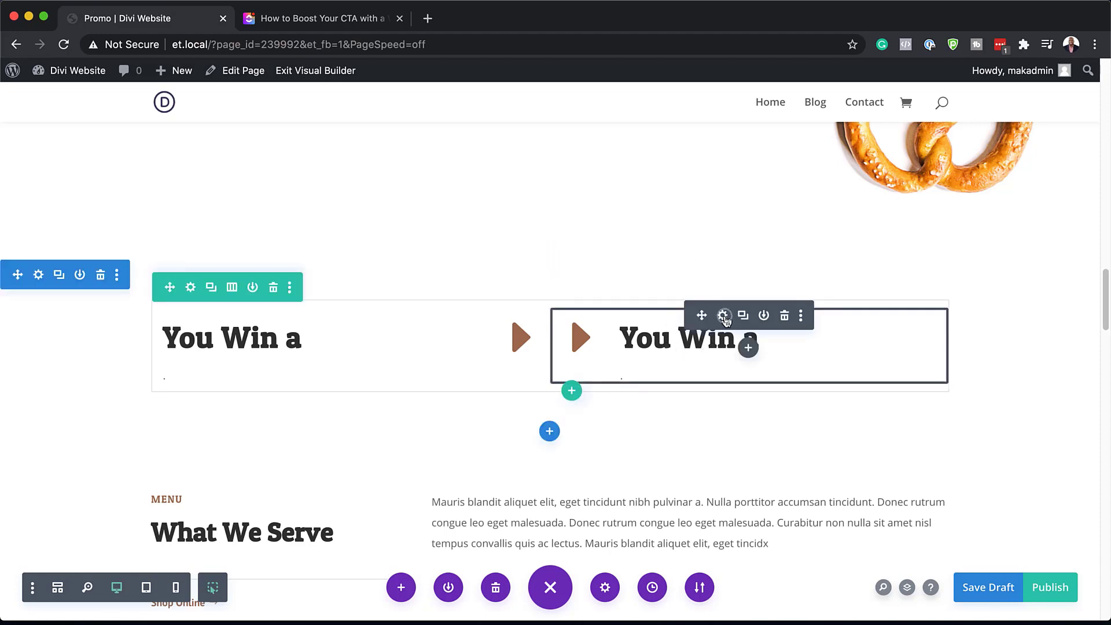
Change the title of the second column's blurb to "FREE Cookie"
click(723, 316)
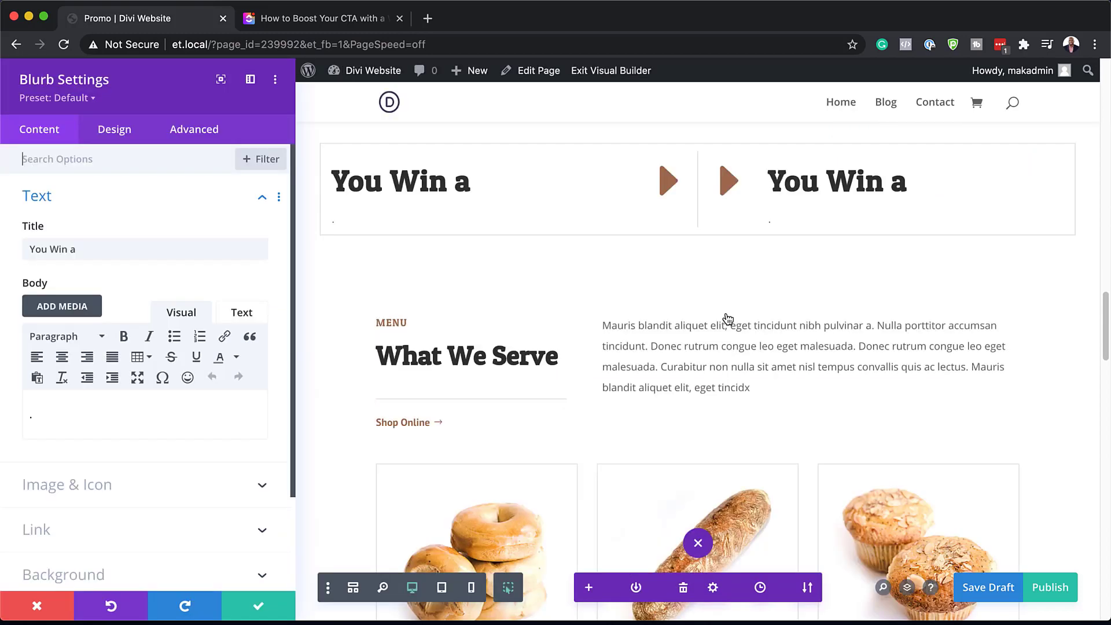
triple_click(104, 249)
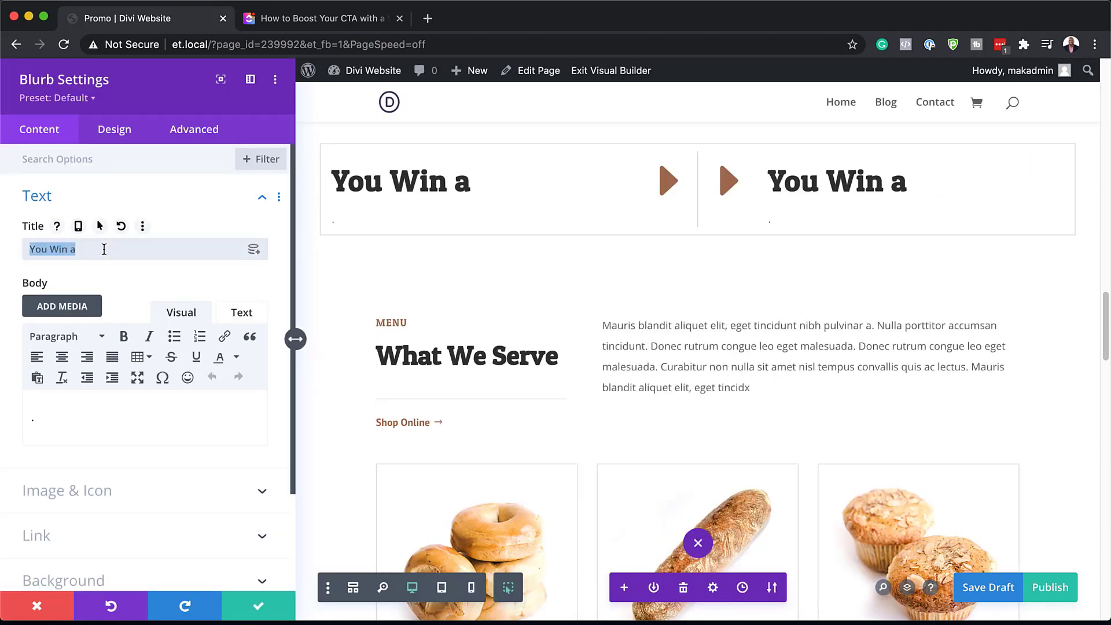
text(FREE Cookie)
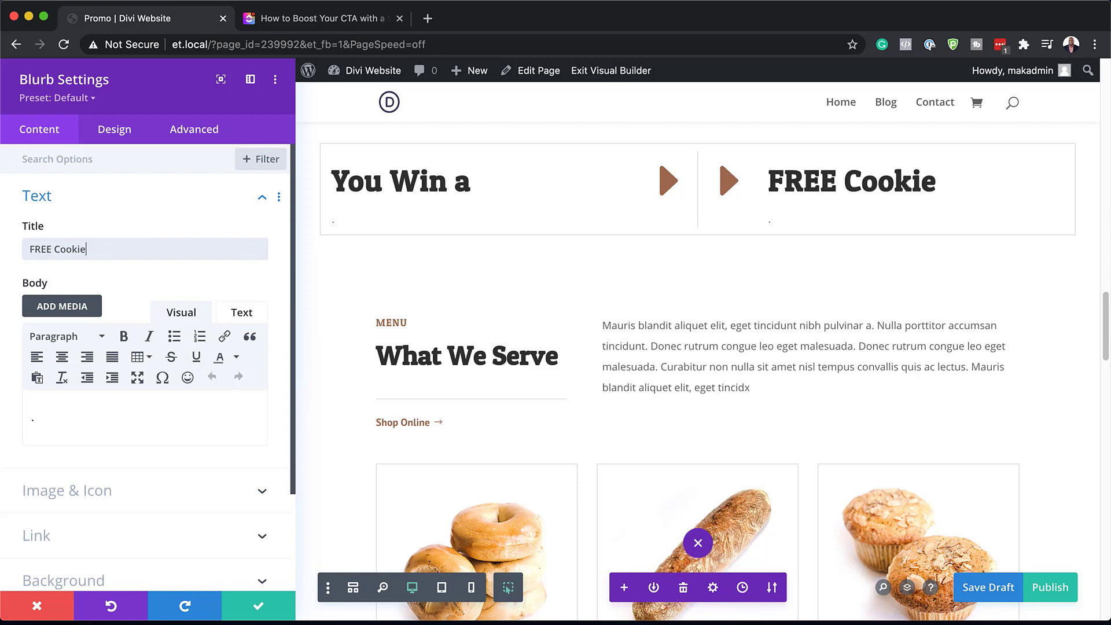
Turn off the blurb's icon and use the chocolate chip cookie picture from the media library as its image
scroll(106, 452, down, 3)
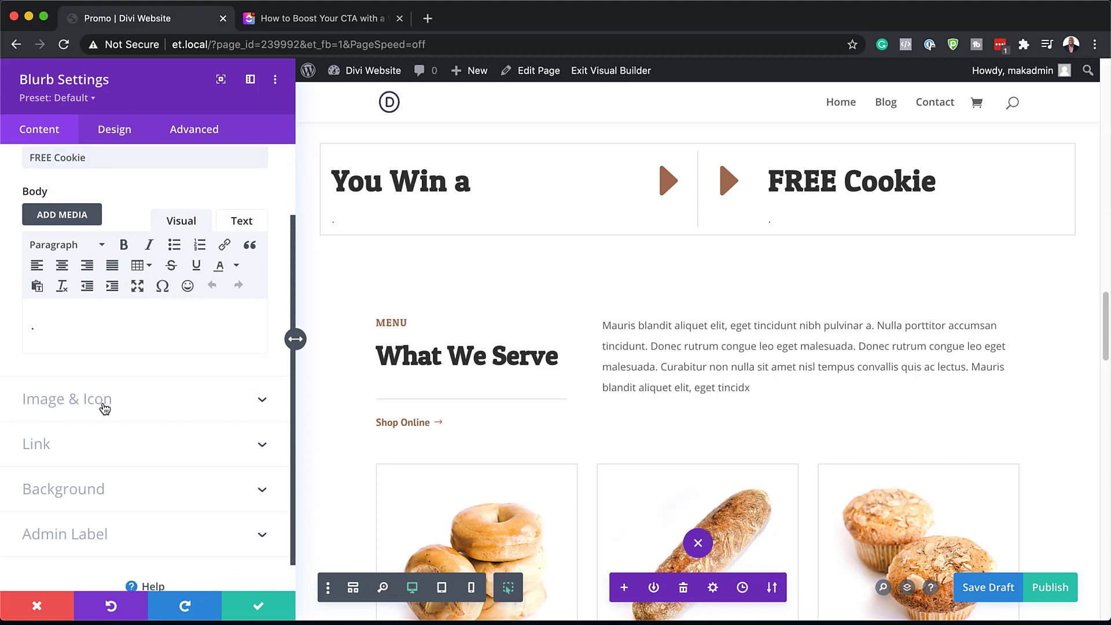
click(105, 406)
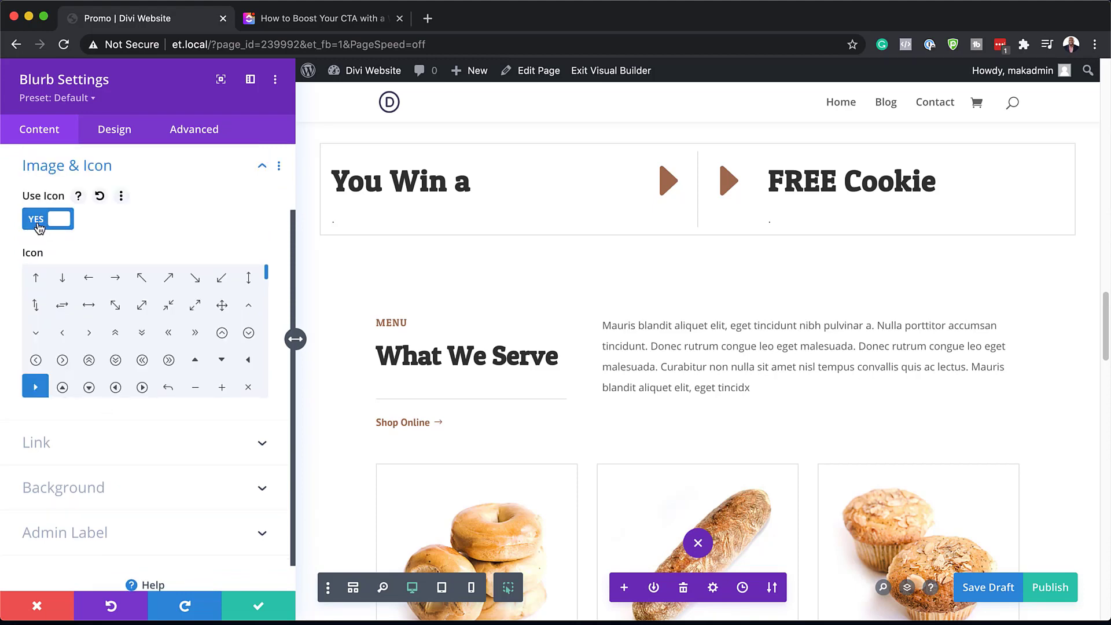
click(37, 226)
click(152, 341)
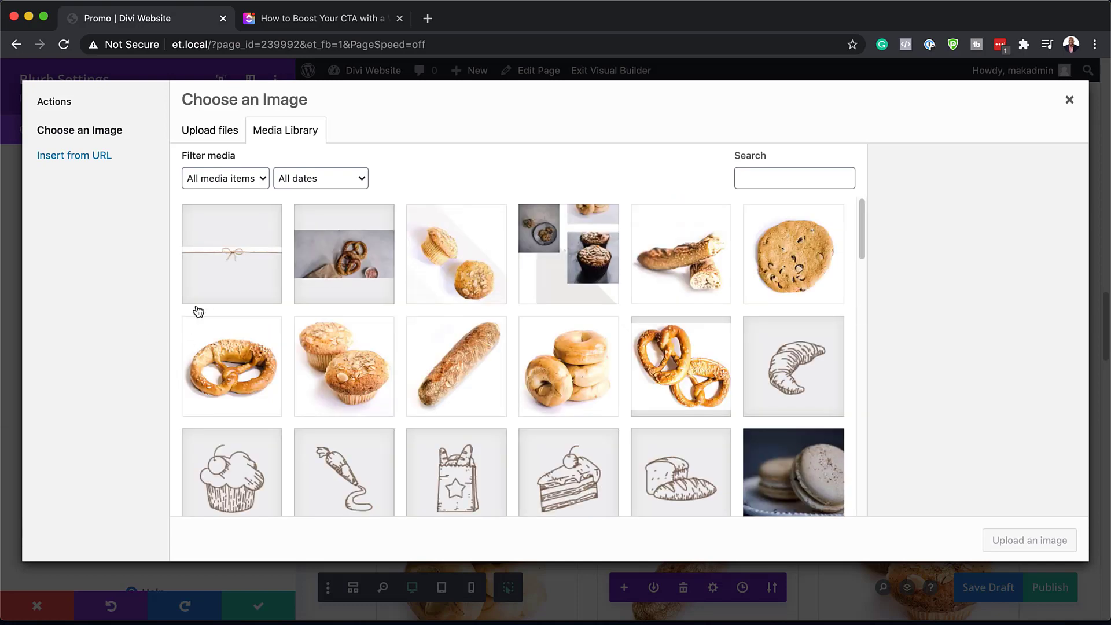
click(806, 268)
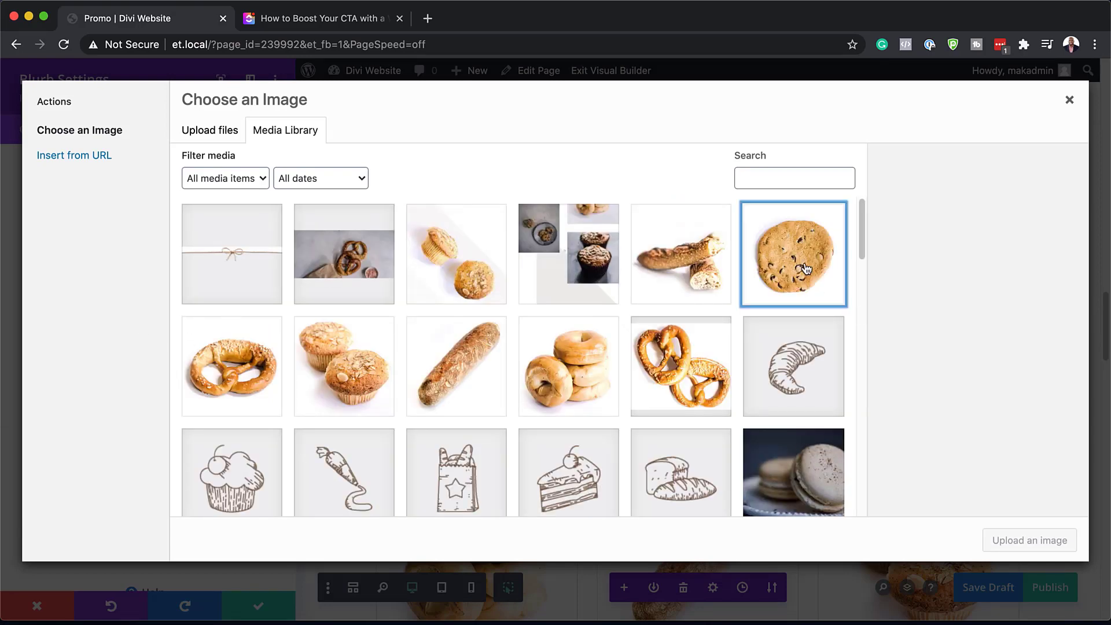
click(1052, 541)
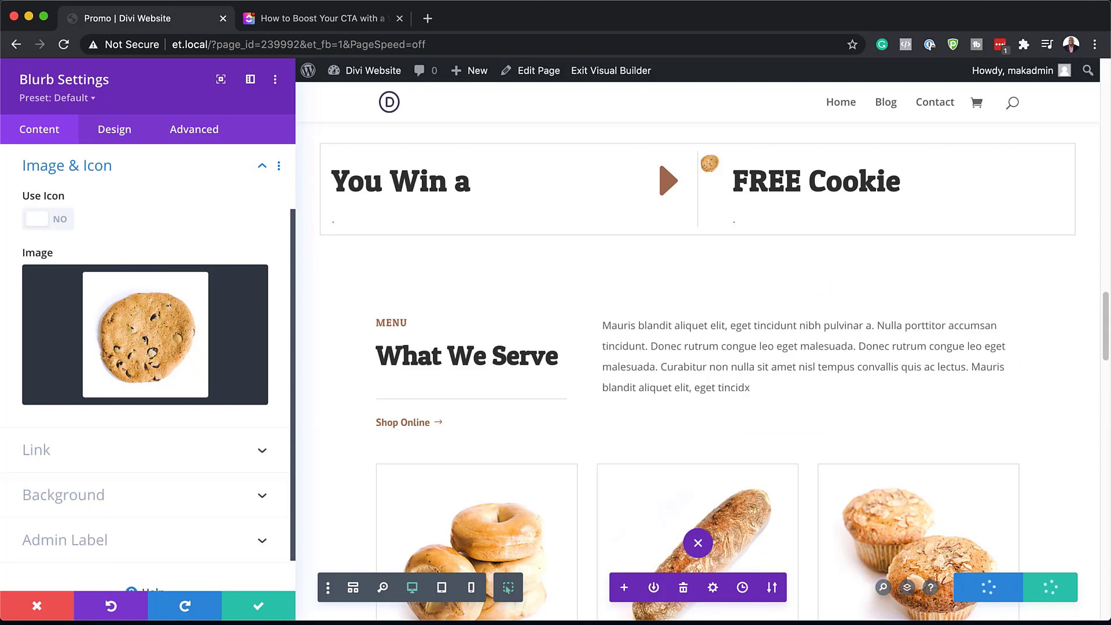
Set the blurb's image width to 80px, content width to 92% and width to 100%
click(117, 128)
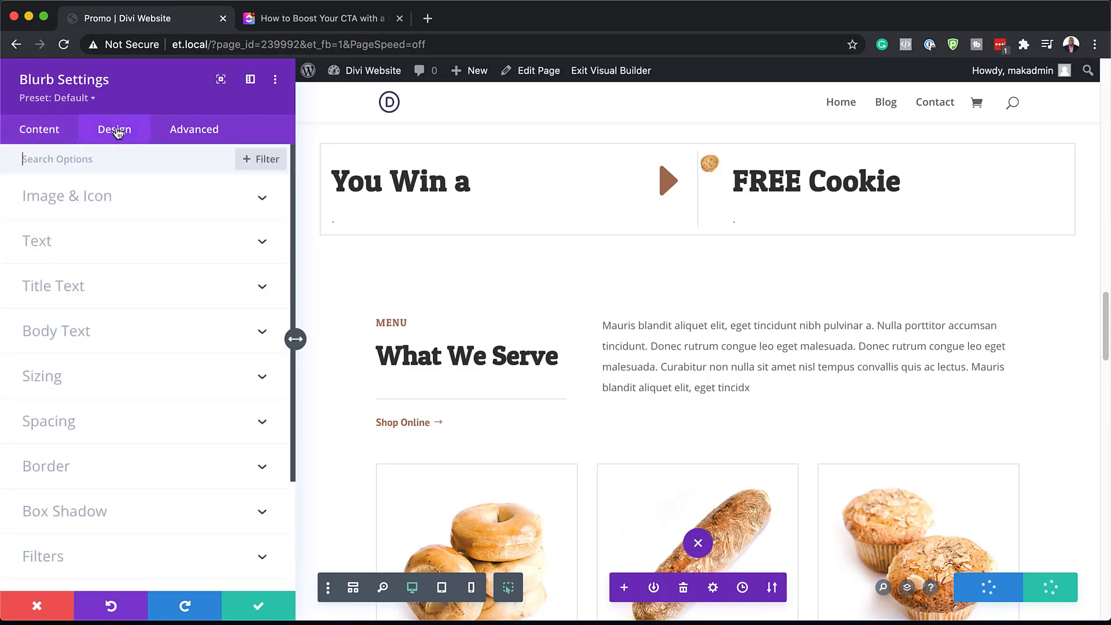
scroll(110, 289, down, 3)
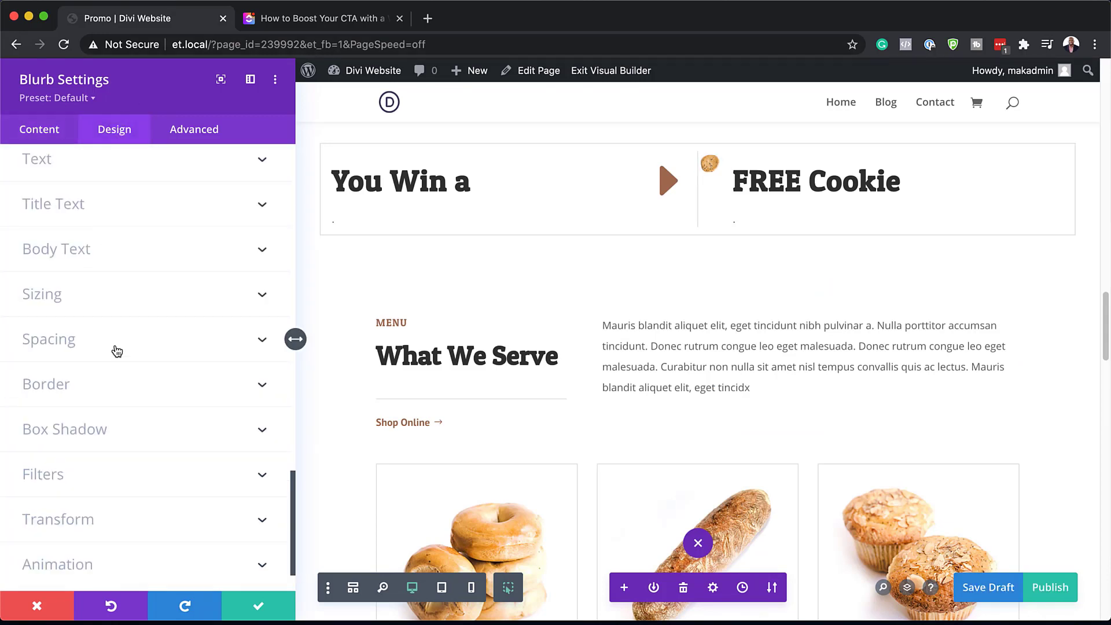
click(112, 292)
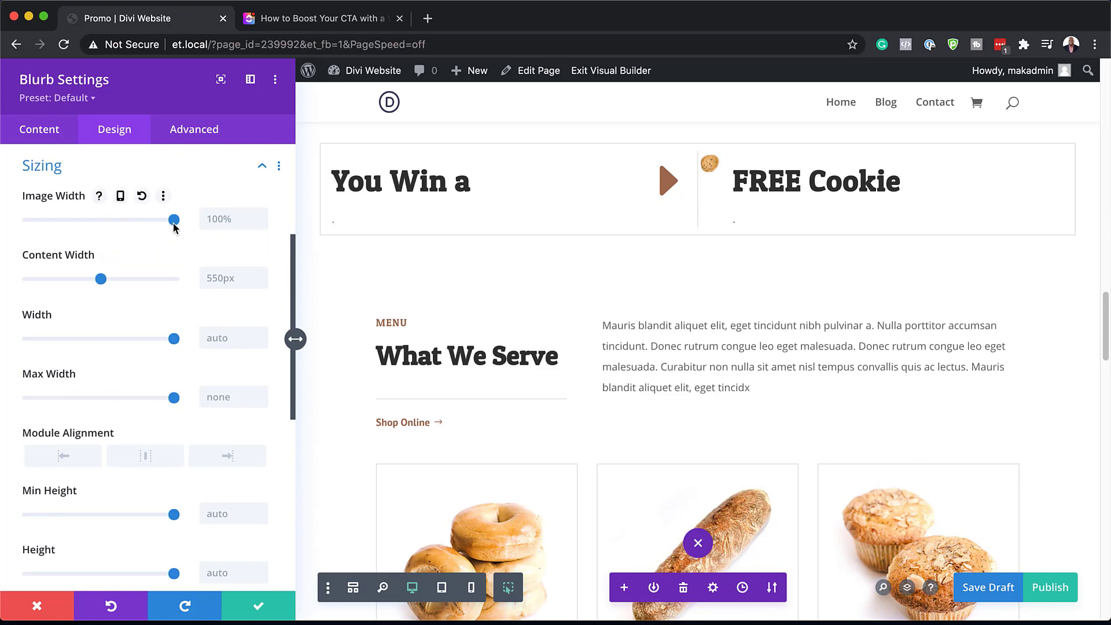
click(225, 220)
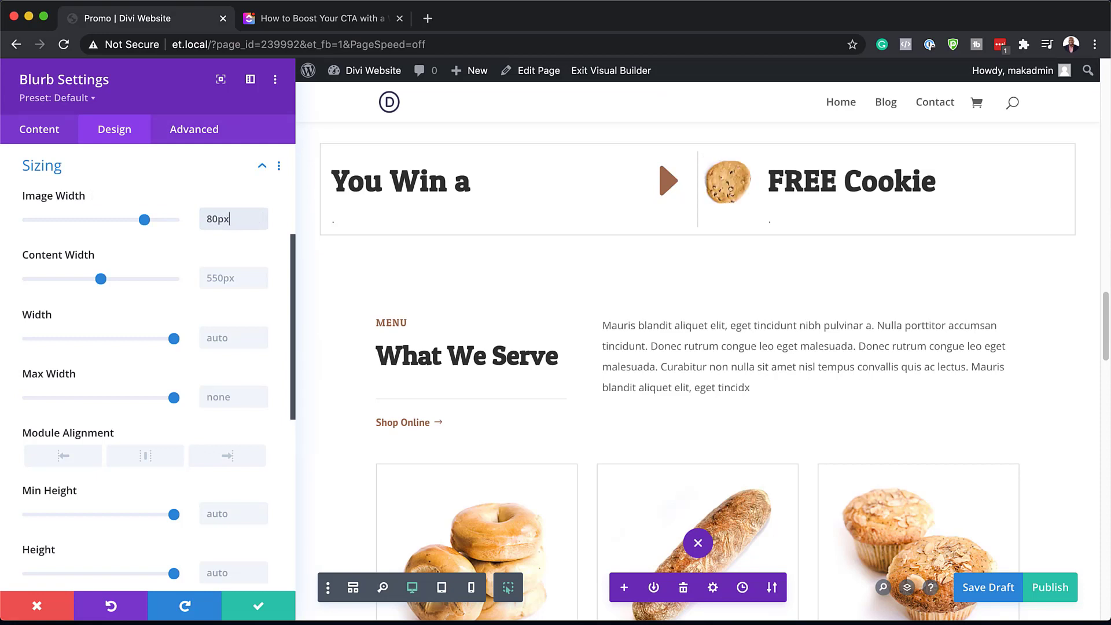
click(229, 279)
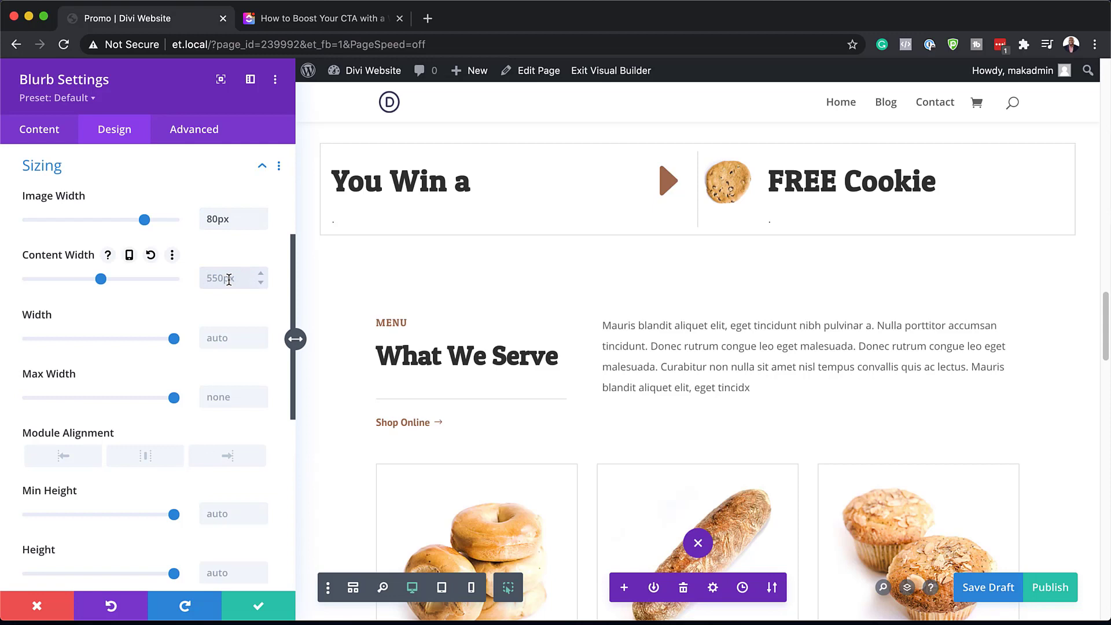
text(92%)
click(237, 329)
text(100%)
Set the blurb's transform origin to right horizontally, keeping it at center vertically
scroll(206, 422, down, 8)
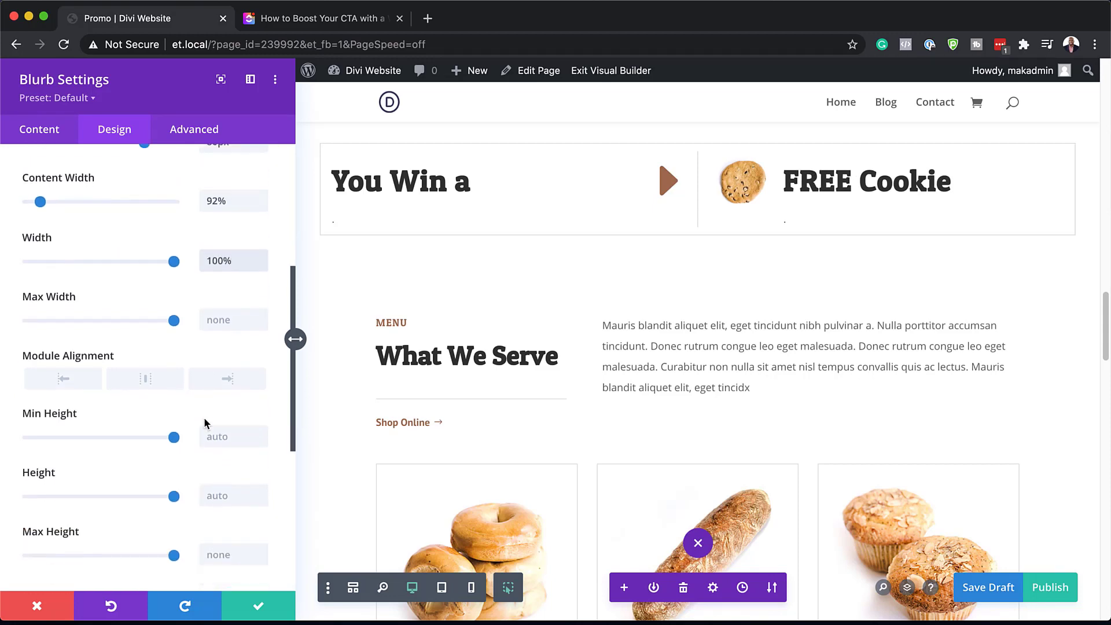
click(81, 464)
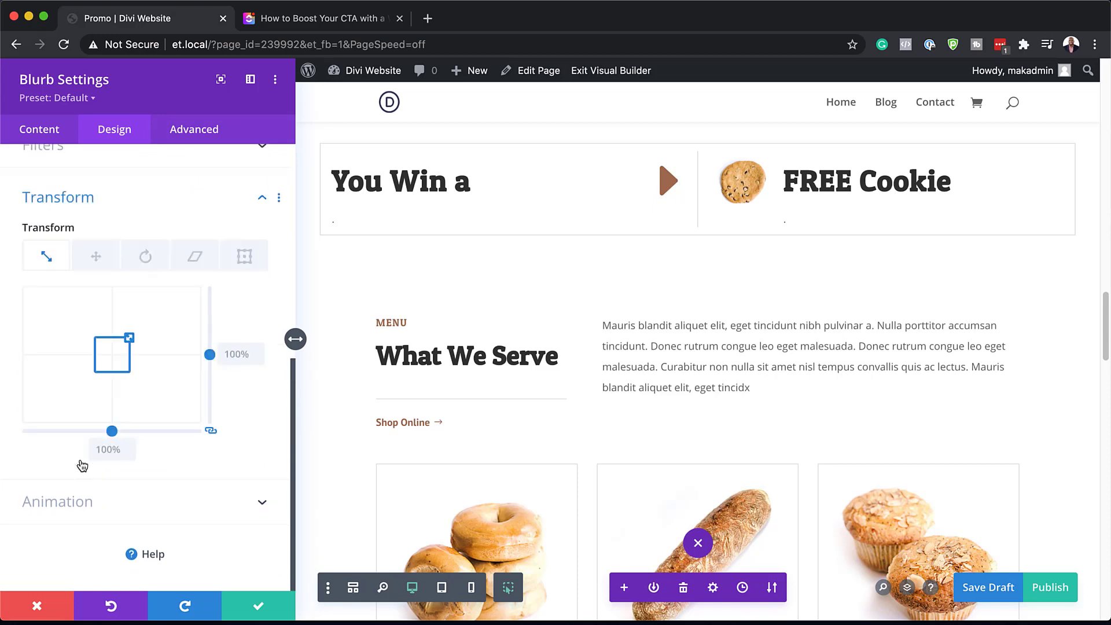
click(252, 259)
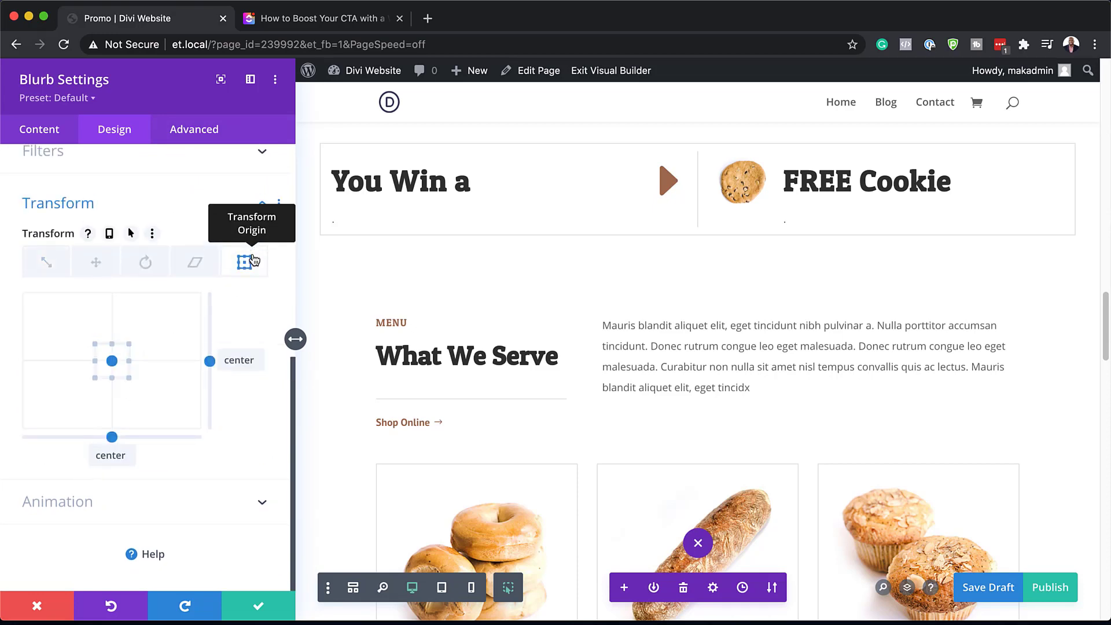
click(130, 361)
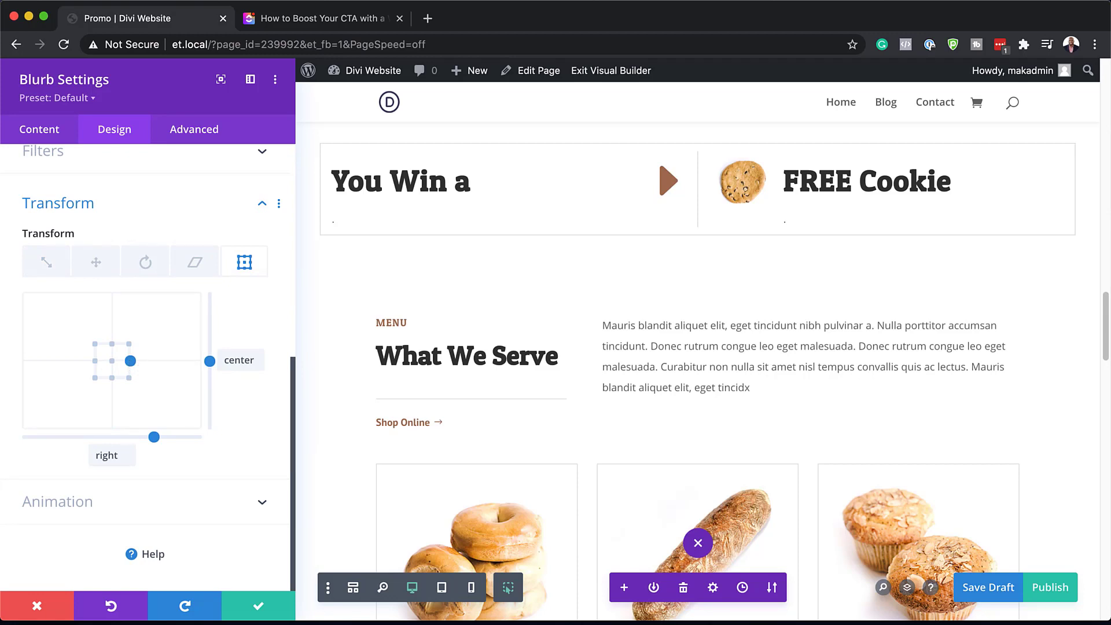
Set the blurb's image/icon animation to No Animation
click(154, 503)
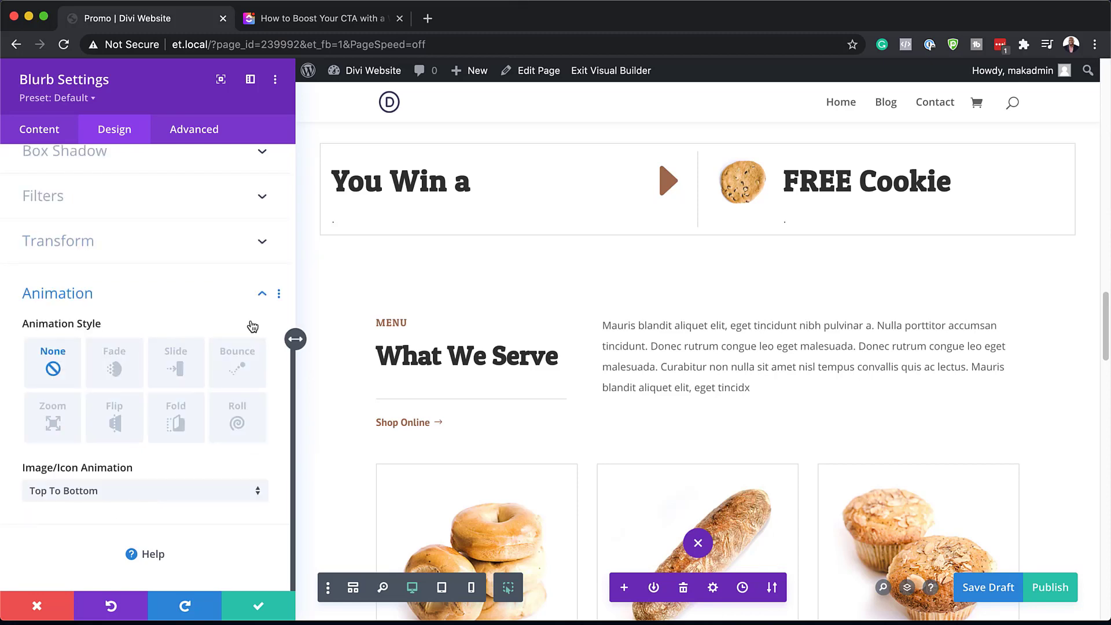
click(96, 493)
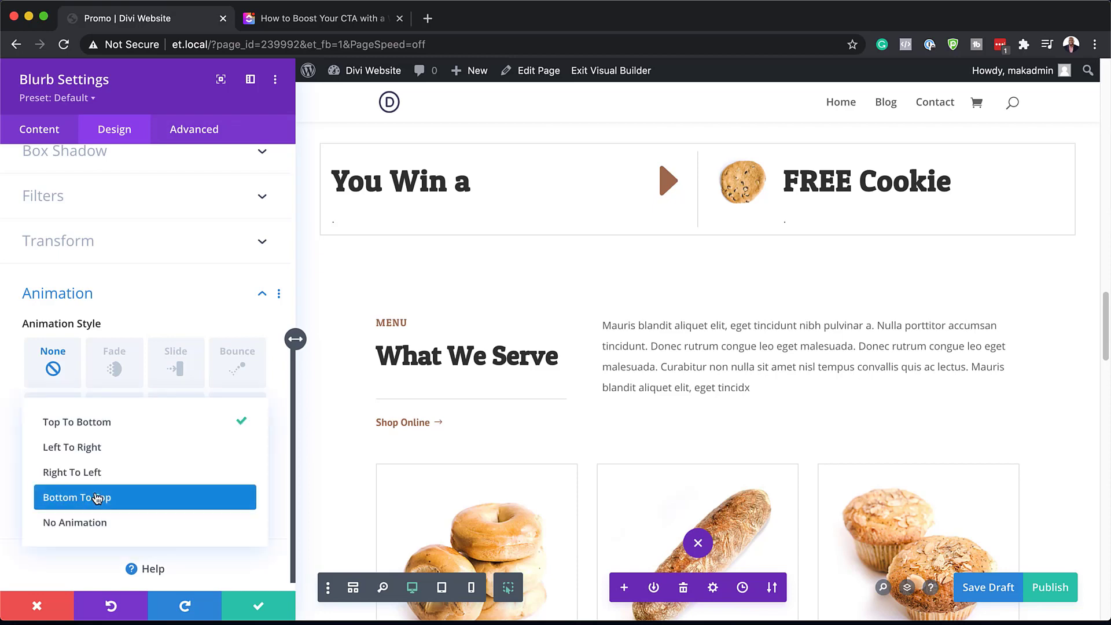
click(96, 523)
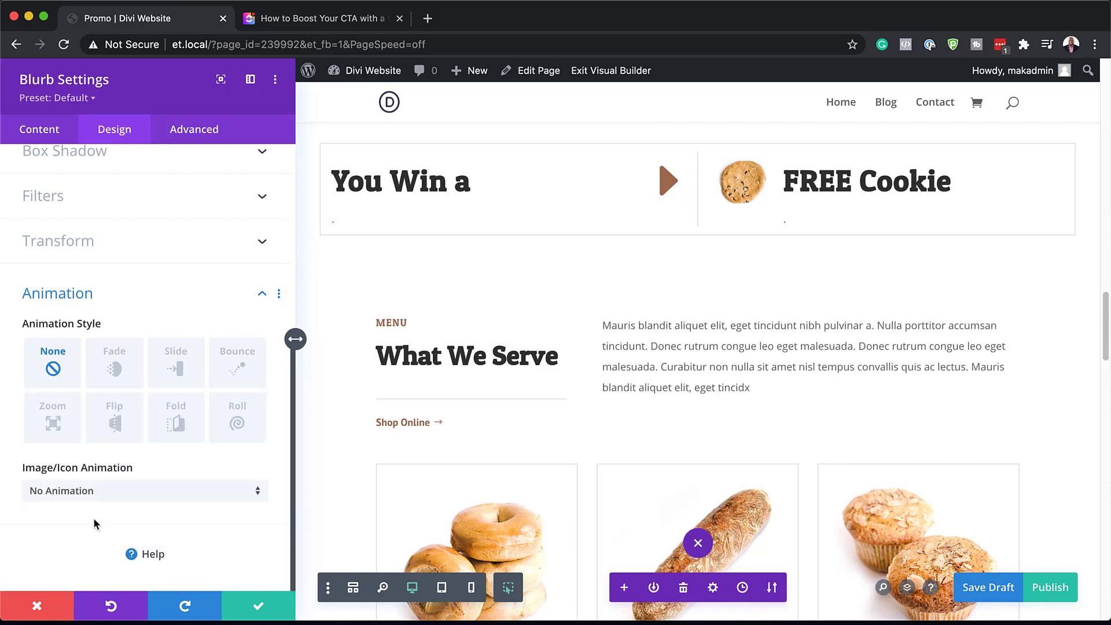
Give the blurb an Absolute position at the center-right location and save the blurb settings
scroll(151, 347, up, 5)
click(209, 134)
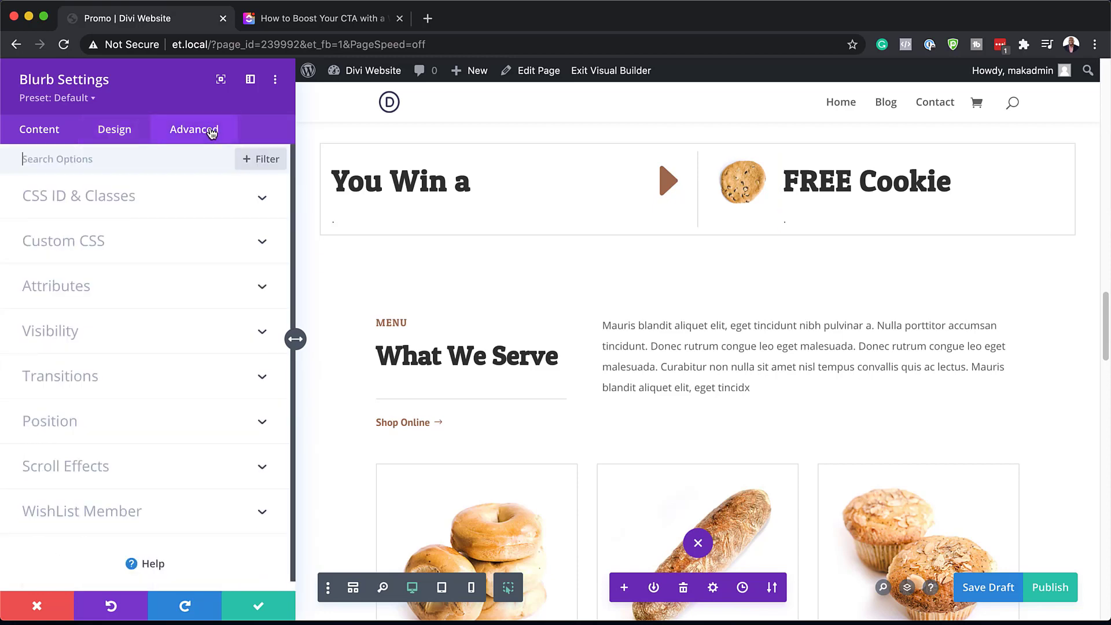
click(152, 424)
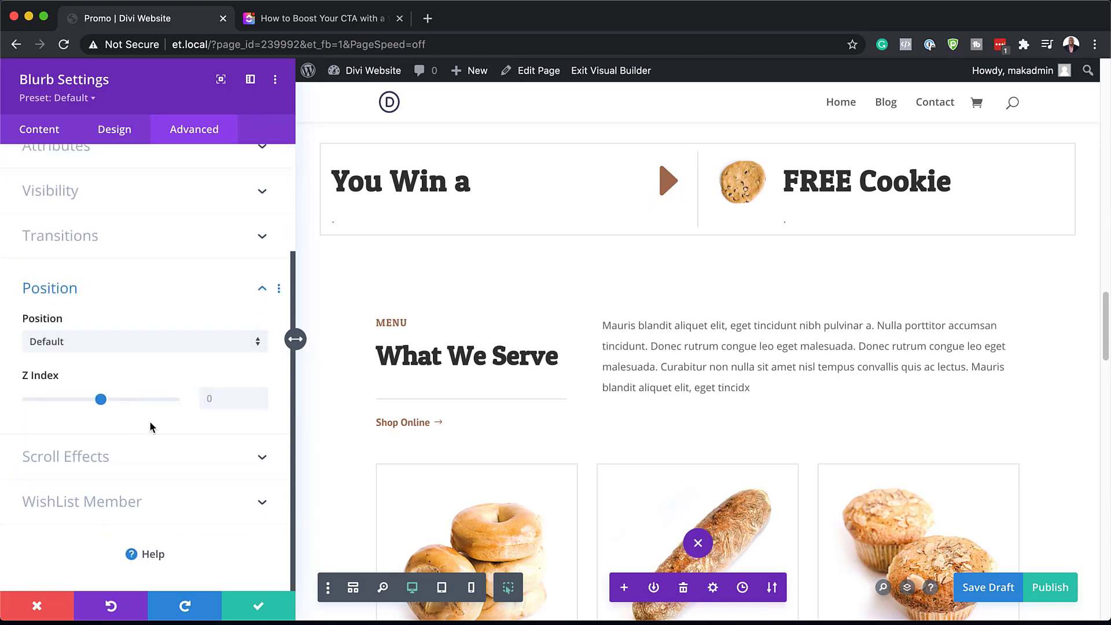
click(130, 343)
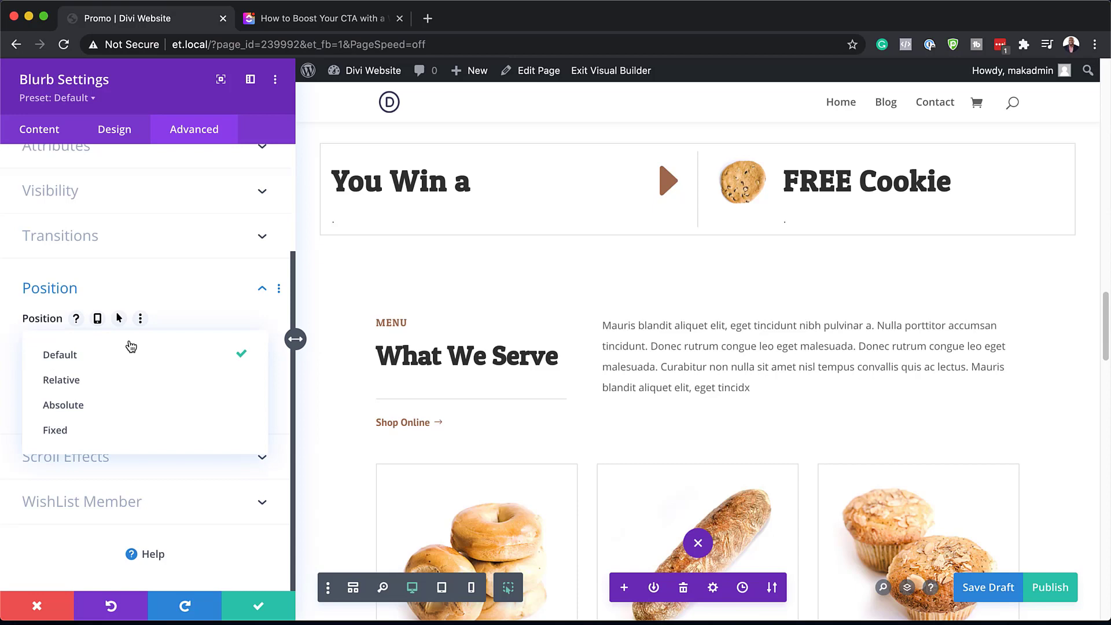
click(118, 404)
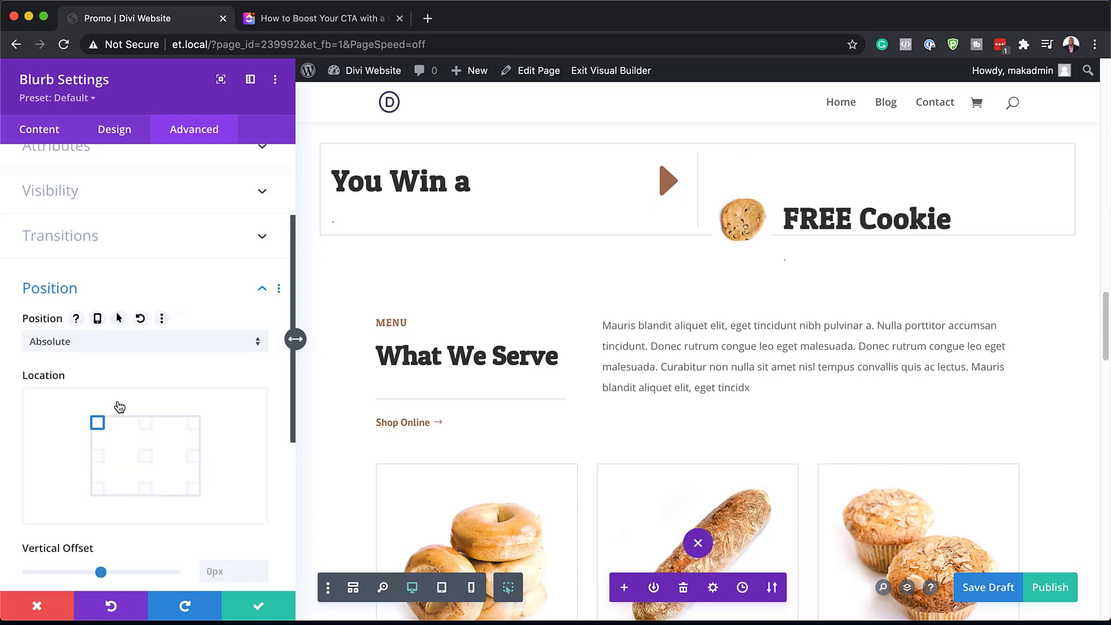
click(194, 457)
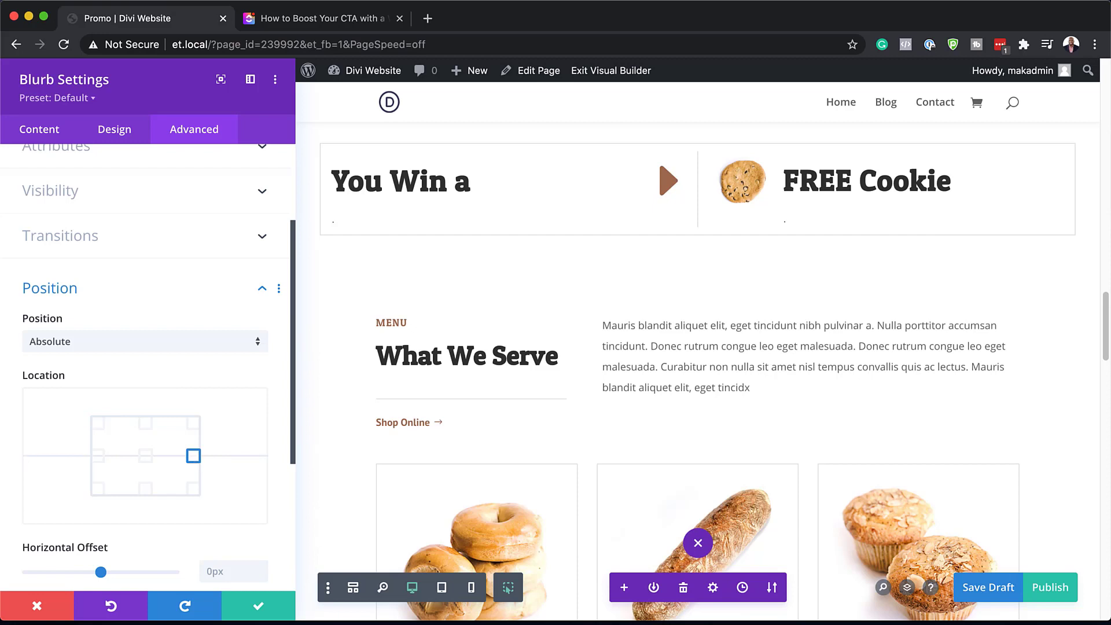
click(264, 613)
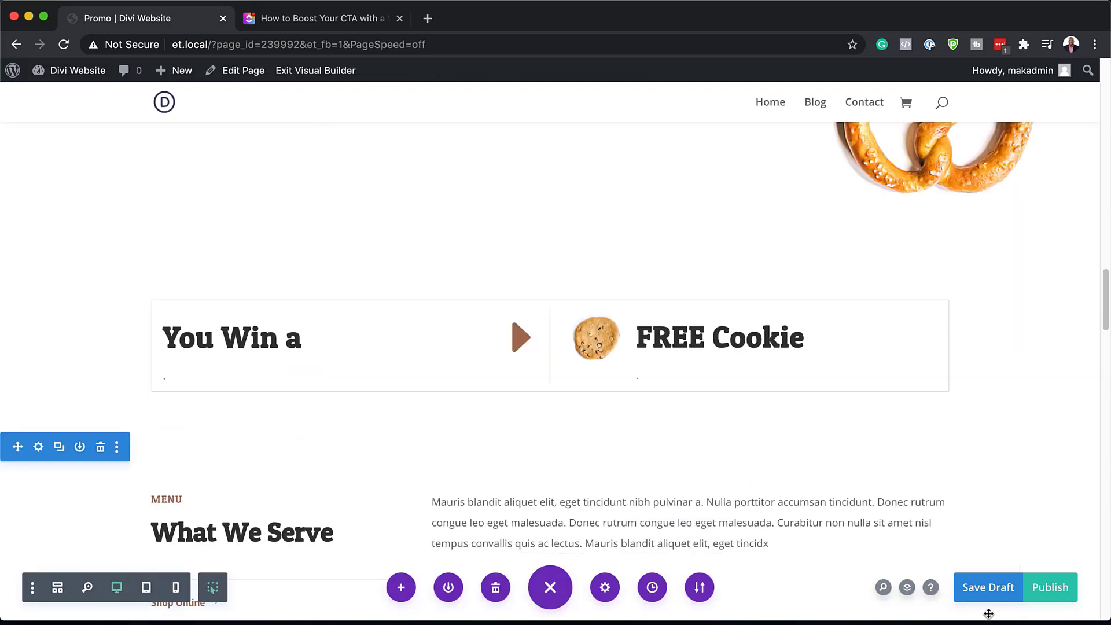
Duplicate the "FREE Cookie" blurb in the second column of the promotional row
click(908, 588)
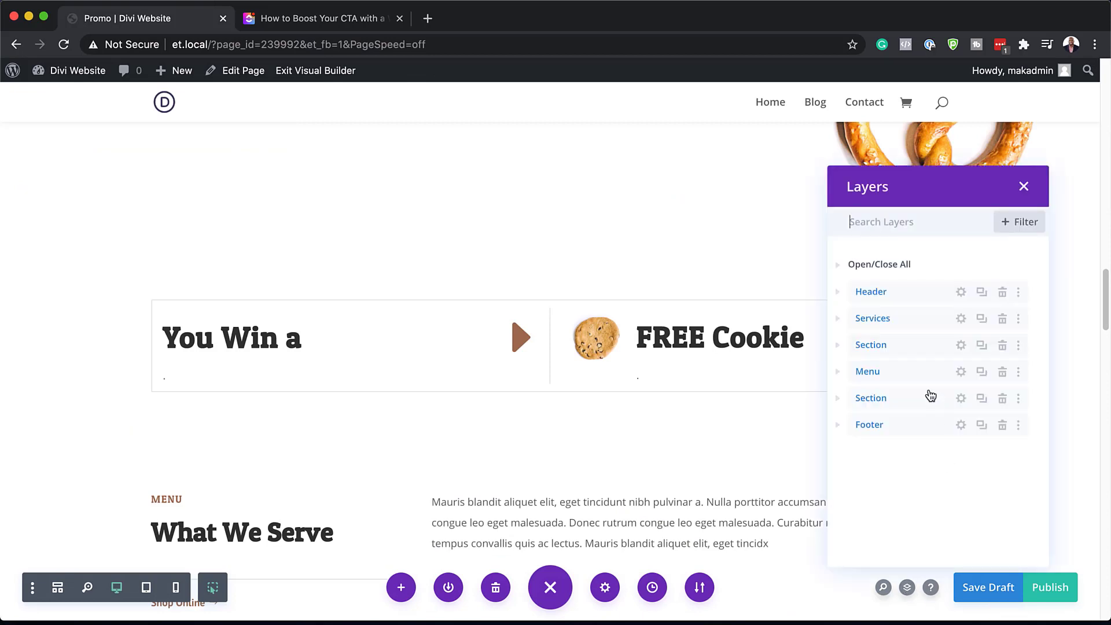
click(837, 346)
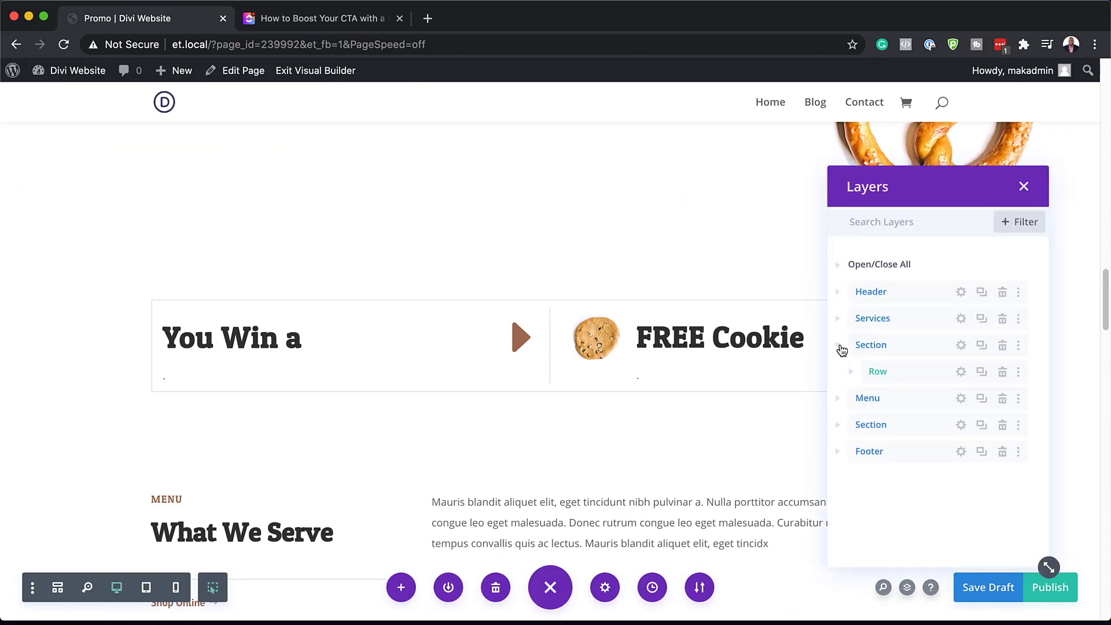
click(853, 375)
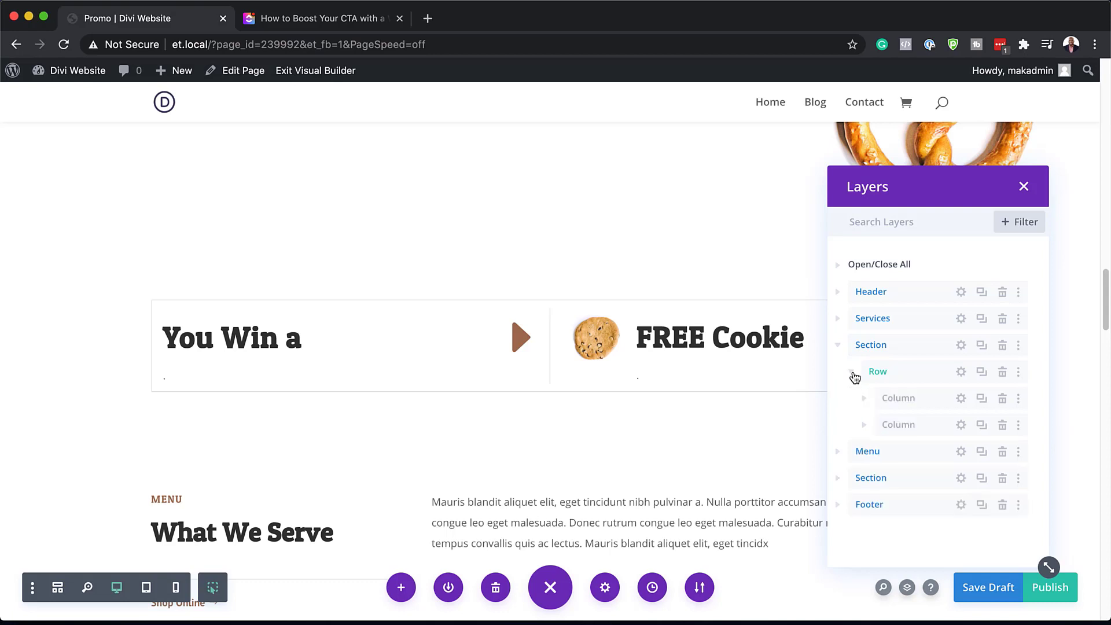
click(865, 427)
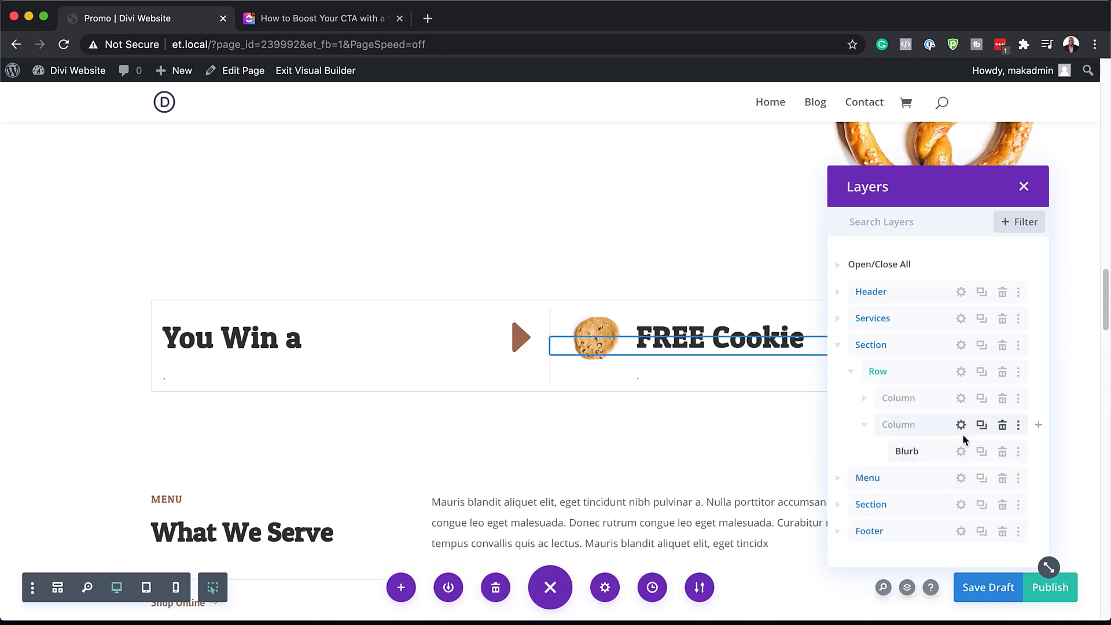
click(982, 452)
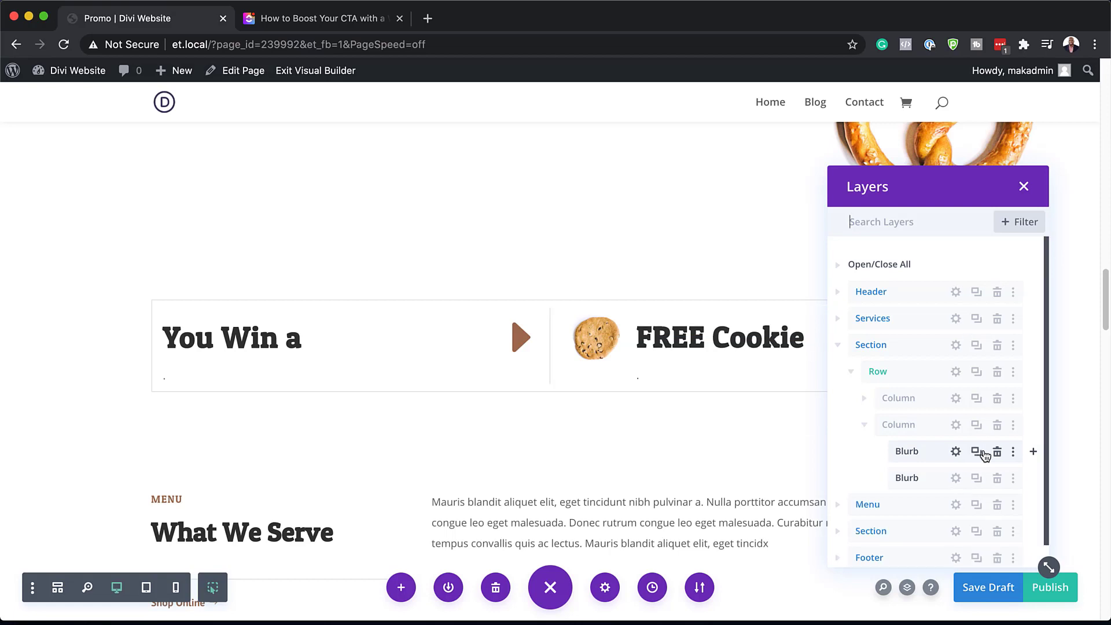
Rotate the duplicated "FREE Cookie" blurb by 25deg on its first rotation axis and save the blurb settings
click(956, 455)
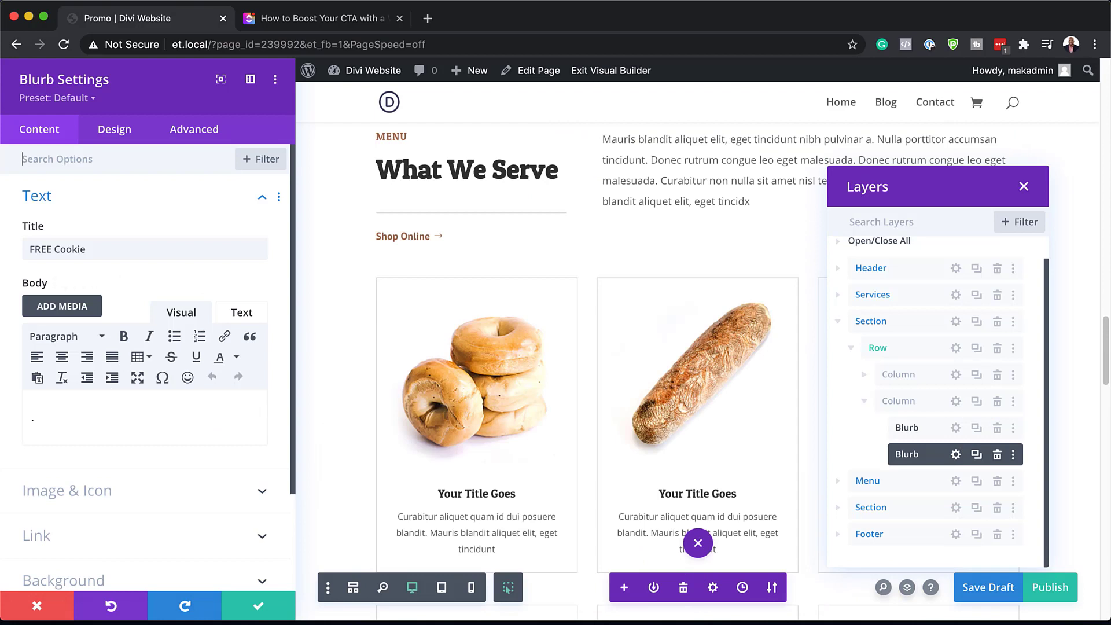
click(194, 129)
click(124, 131)
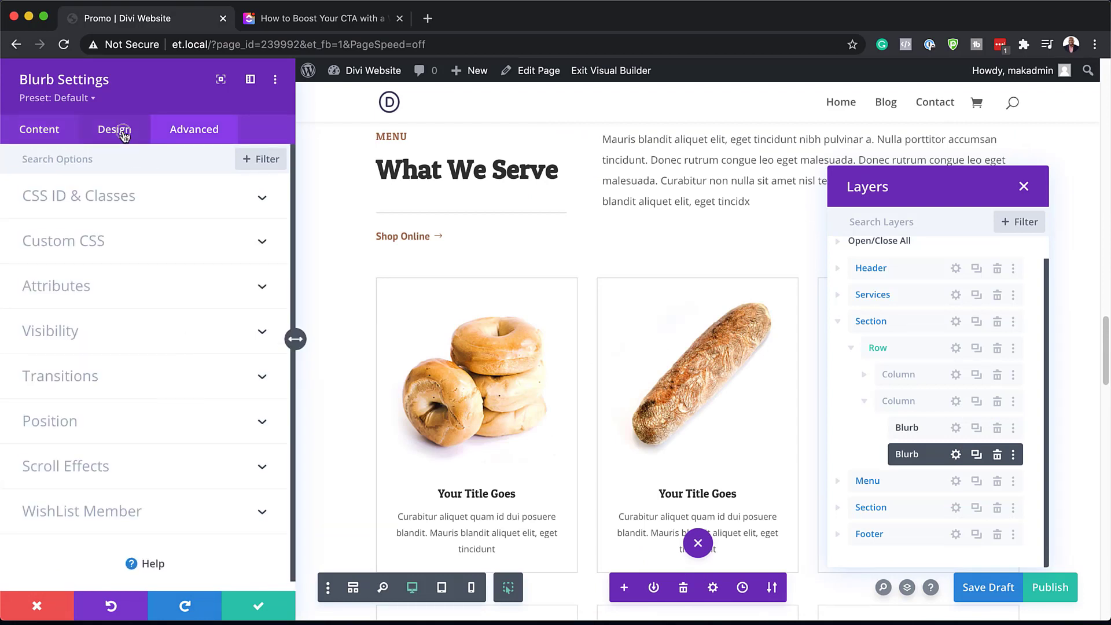
scroll(106, 459, down, 3)
click(106, 458)
scroll(109, 459, down, 4)
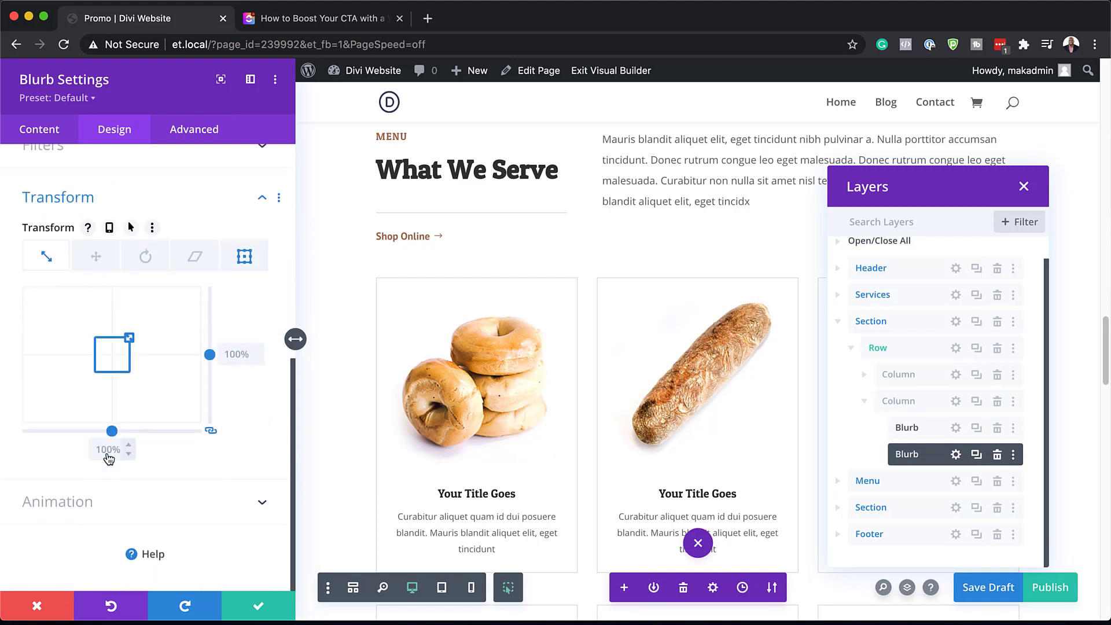
click(150, 261)
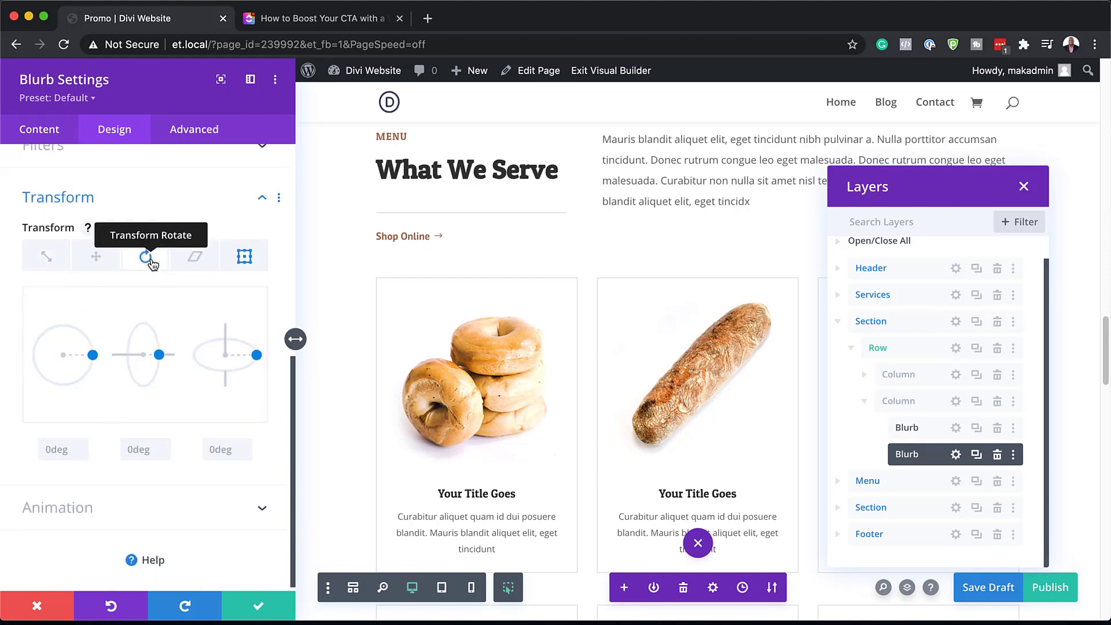
click(48, 451)
text(25)
click(1024, 185)
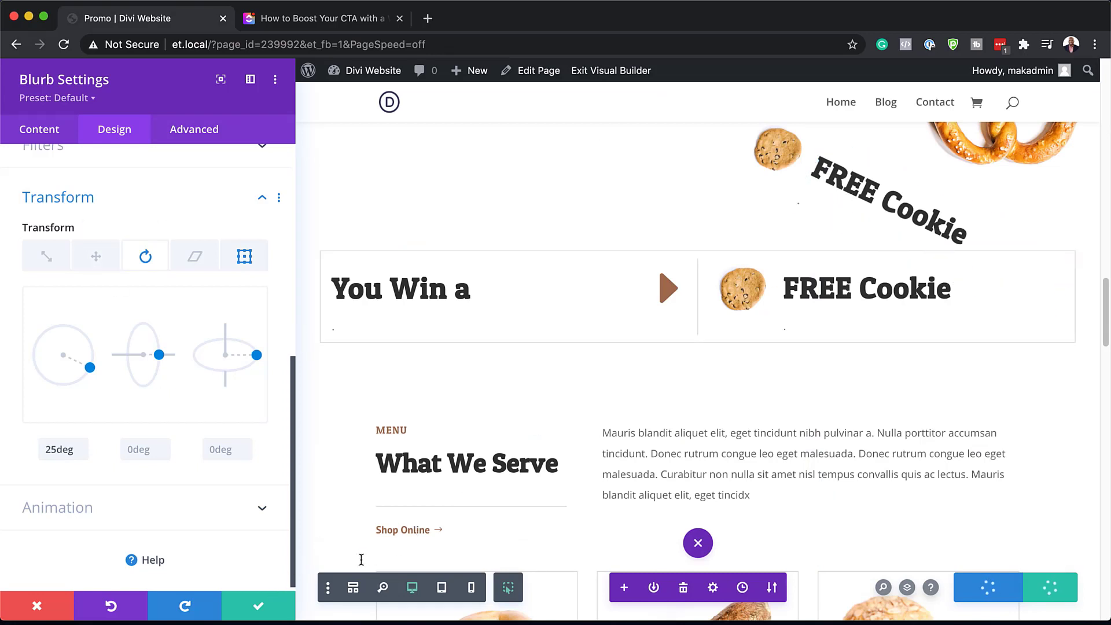
click(261, 607)
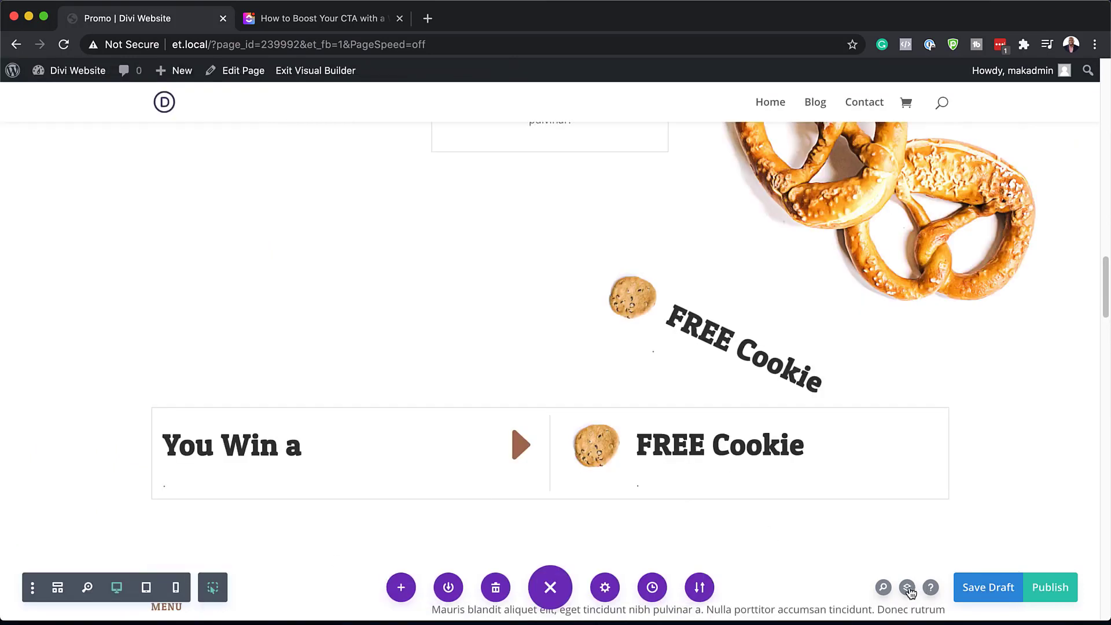
Duplicate the rotated "FREE Cookie" blurb to add a third blurb to the second column
click(907, 588)
click(839, 348)
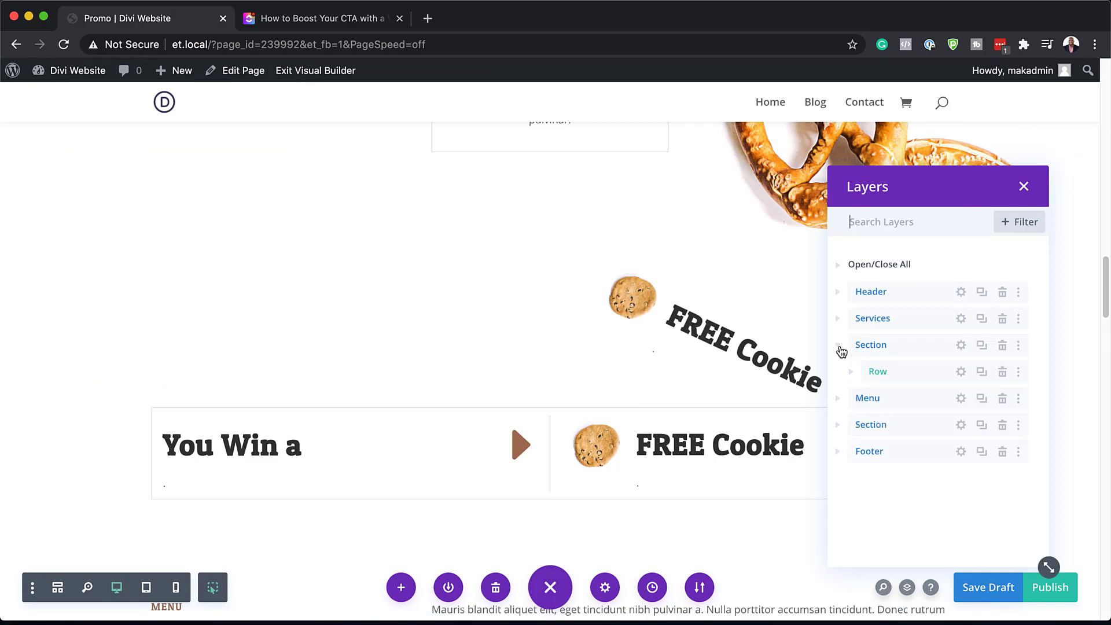
click(851, 372)
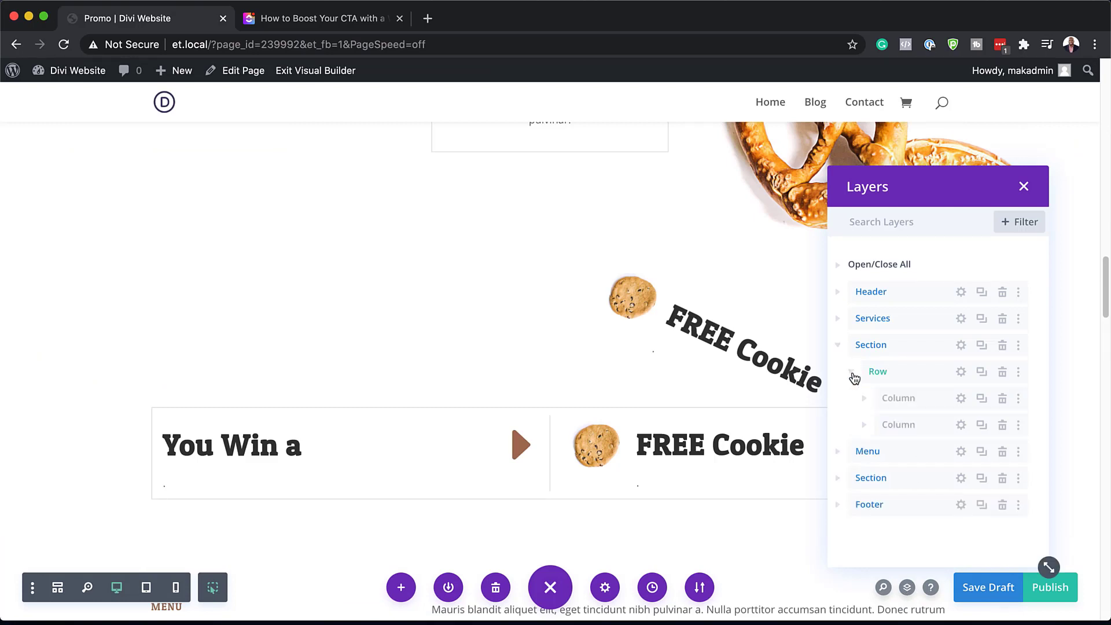
click(865, 426)
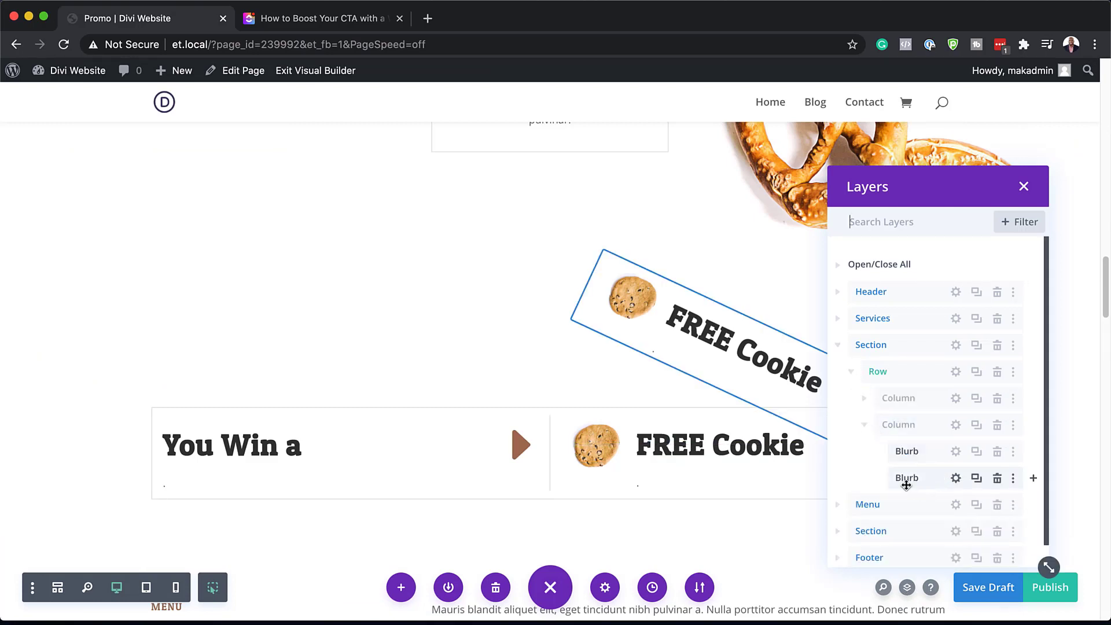
click(977, 478)
scroll(981, 480, down, 1)
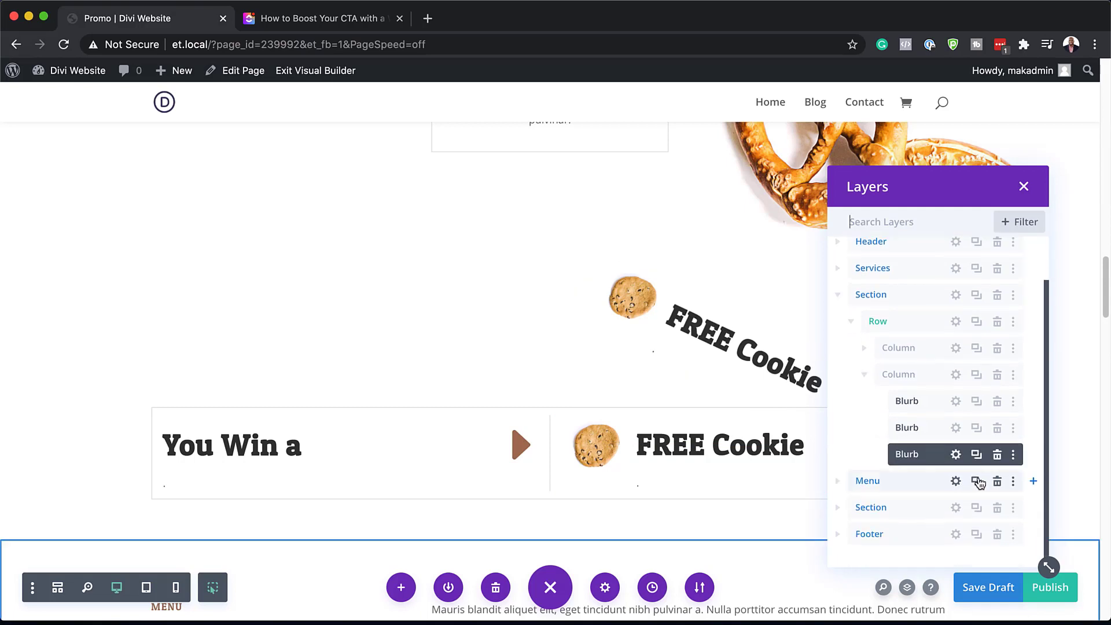
Set the third blurb's transform rotation to 50deg on the first axis
click(956, 456)
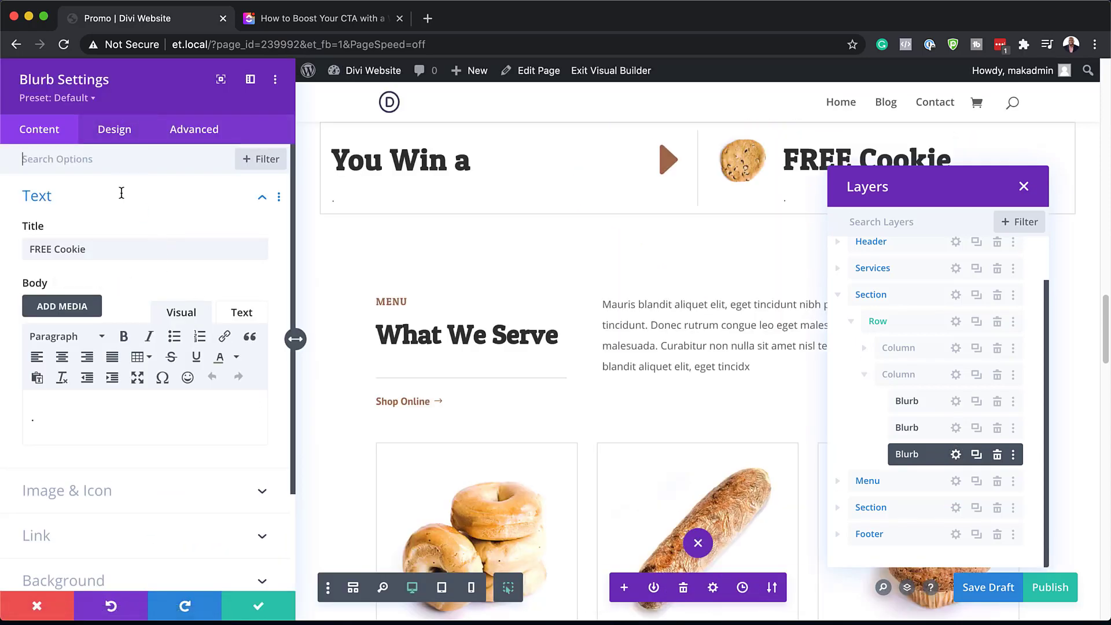
scroll(173, 330, down, 1)
scroll(176, 331, up, 1)
click(115, 129)
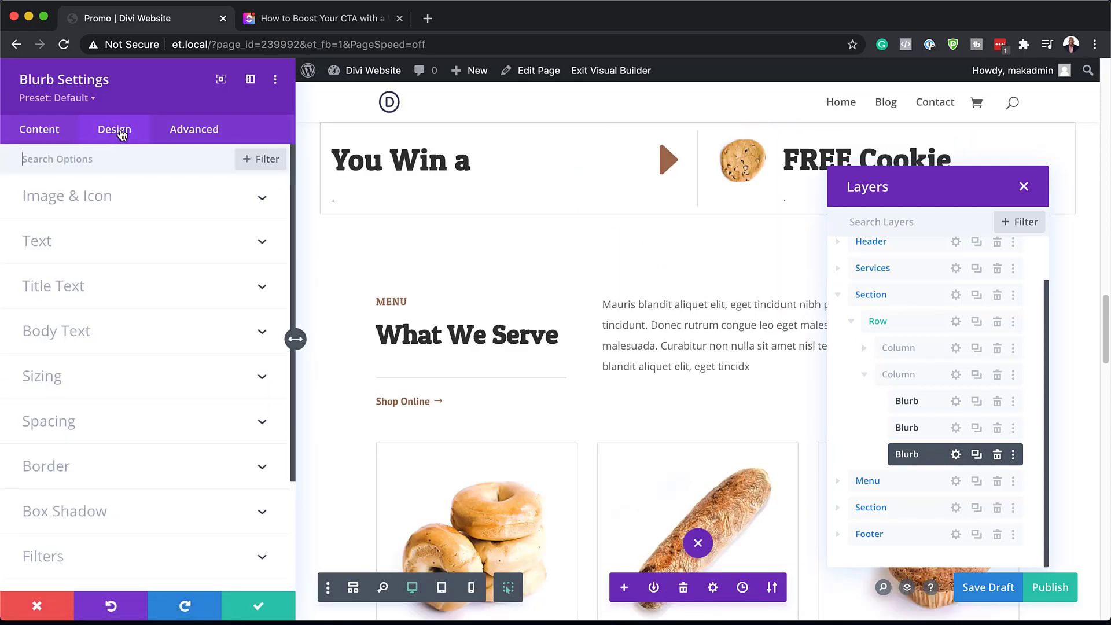
scroll(191, 393, down, 3)
click(89, 462)
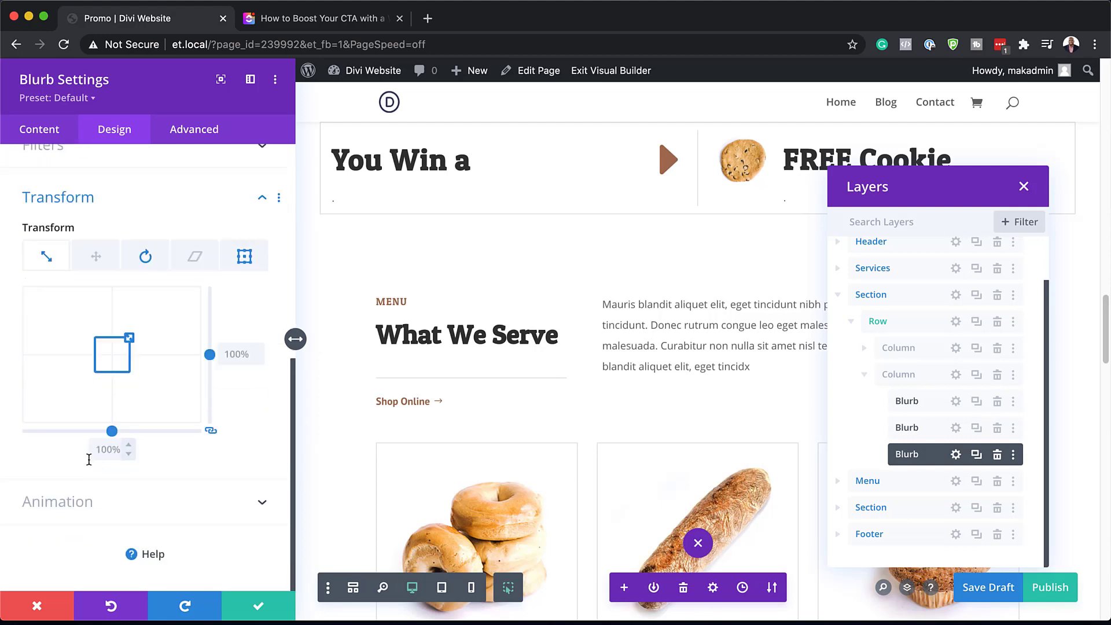
click(148, 258)
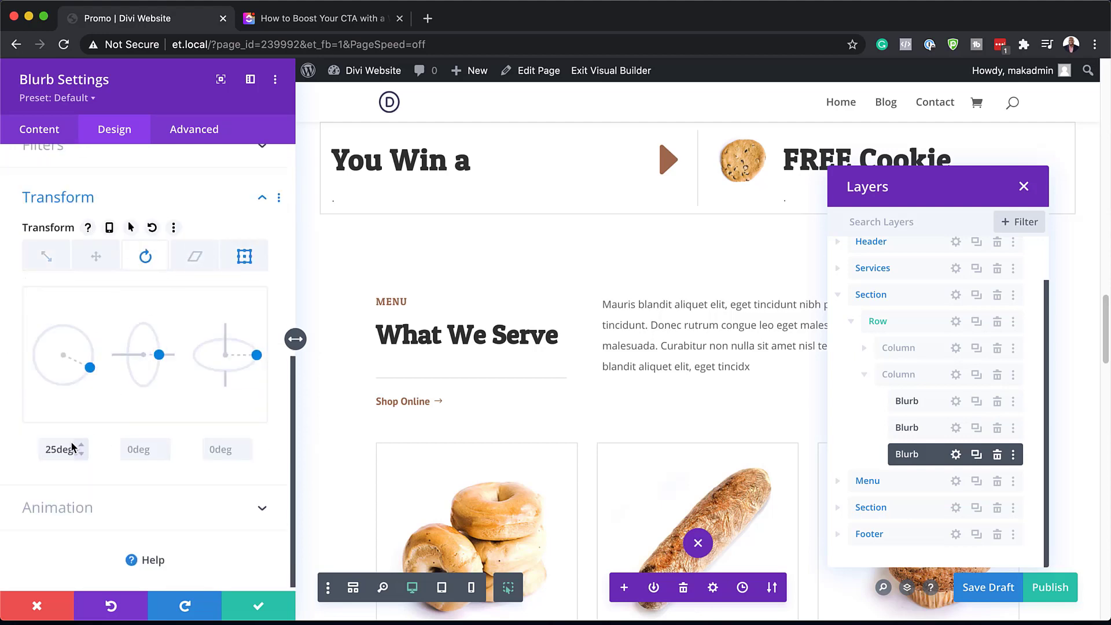
drag(56, 451, 32, 449)
text(50)
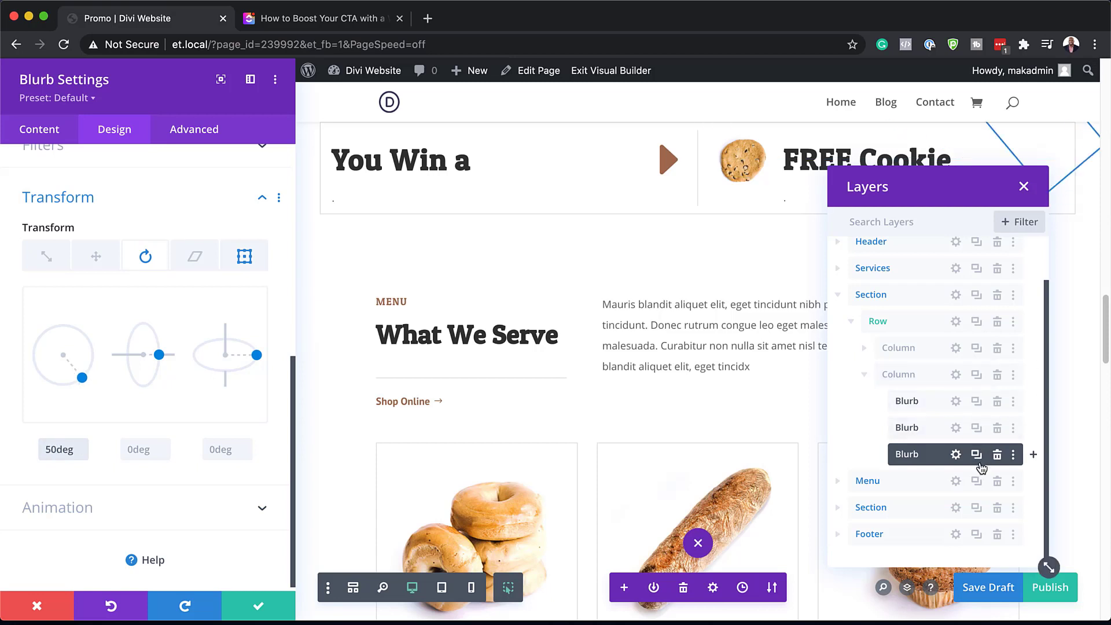
Duplicate the blurb rotated by 50deg and open the fourth blurb's first rotation value for editing
click(978, 456)
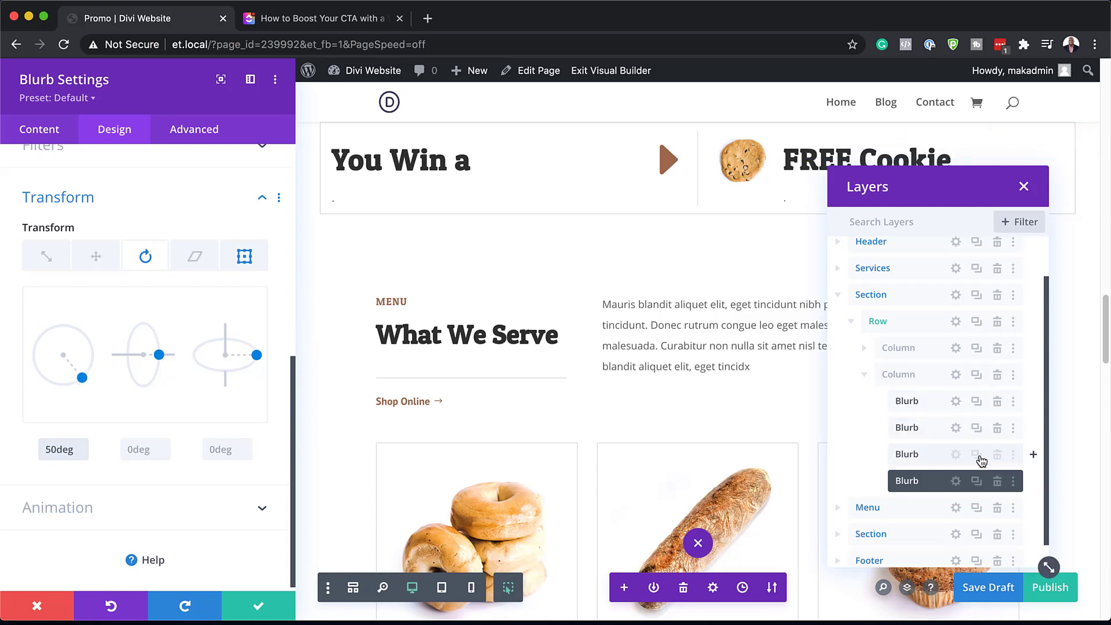
click(956, 455)
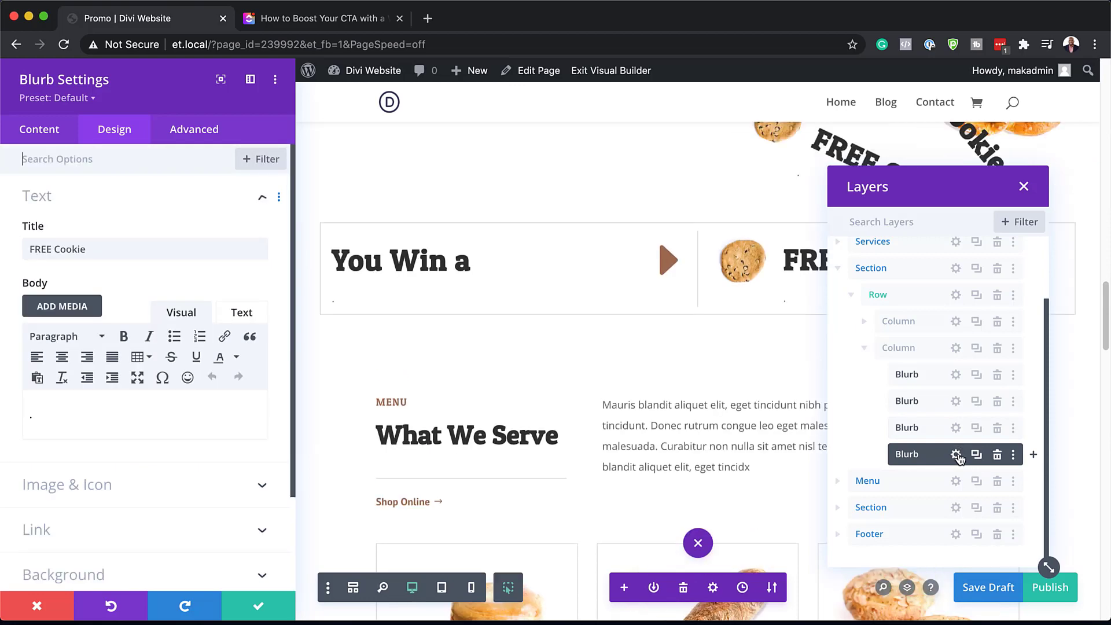
click(114, 127)
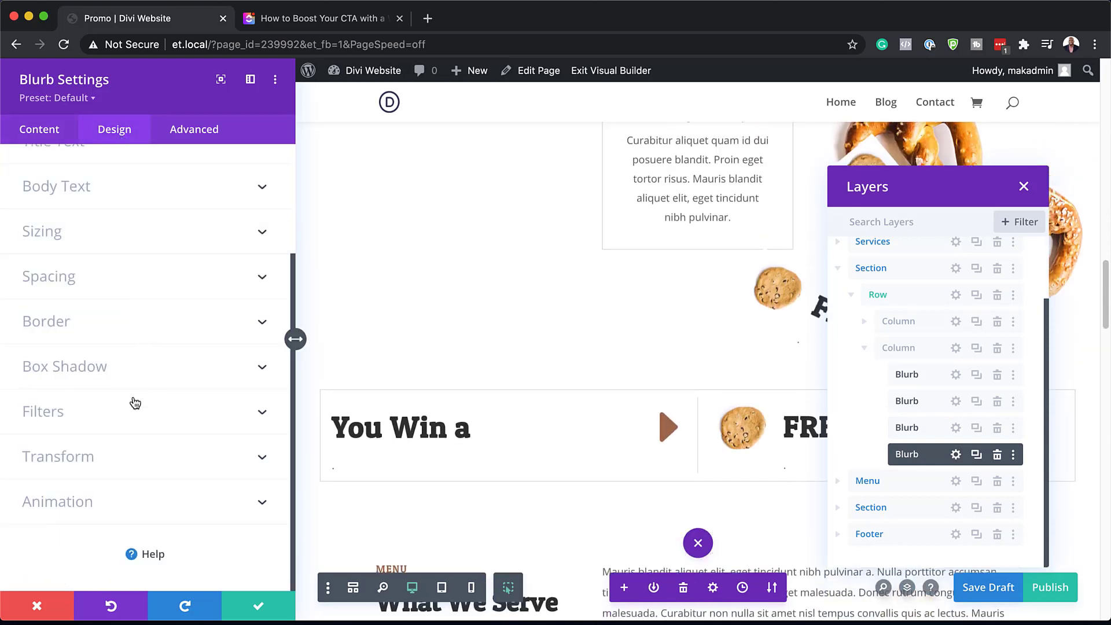
click(85, 454)
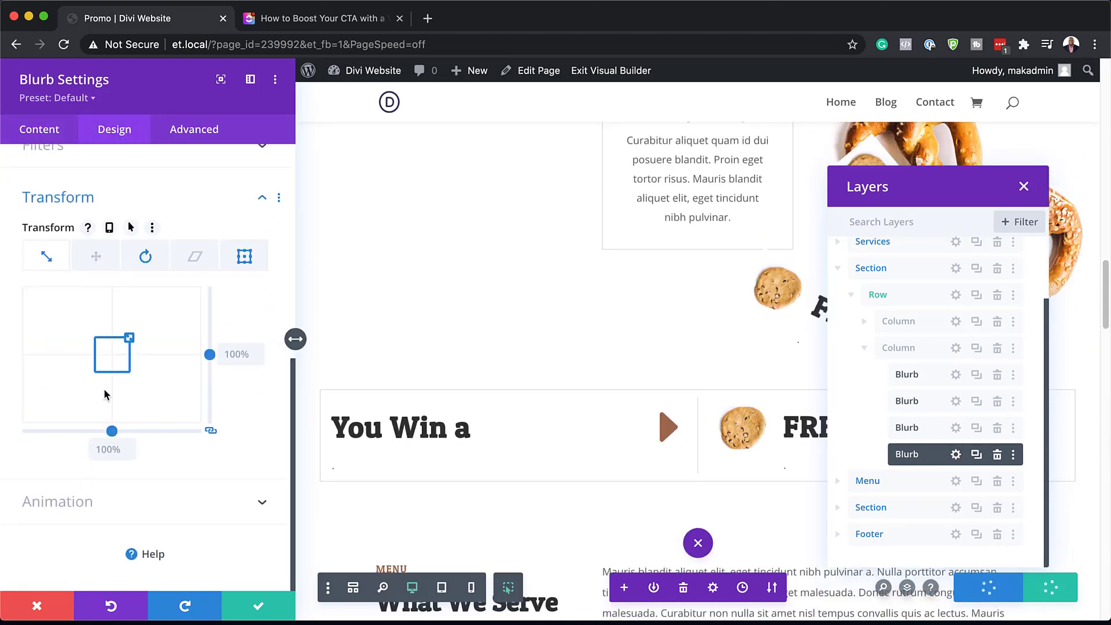
click(146, 258)
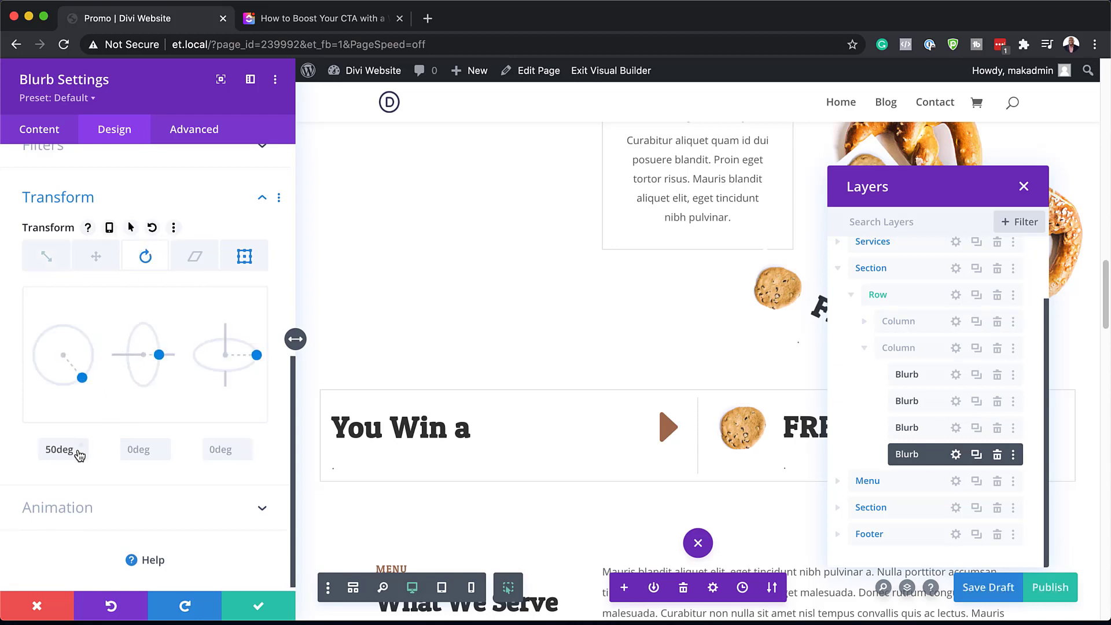
drag(56, 450, 31, 451)
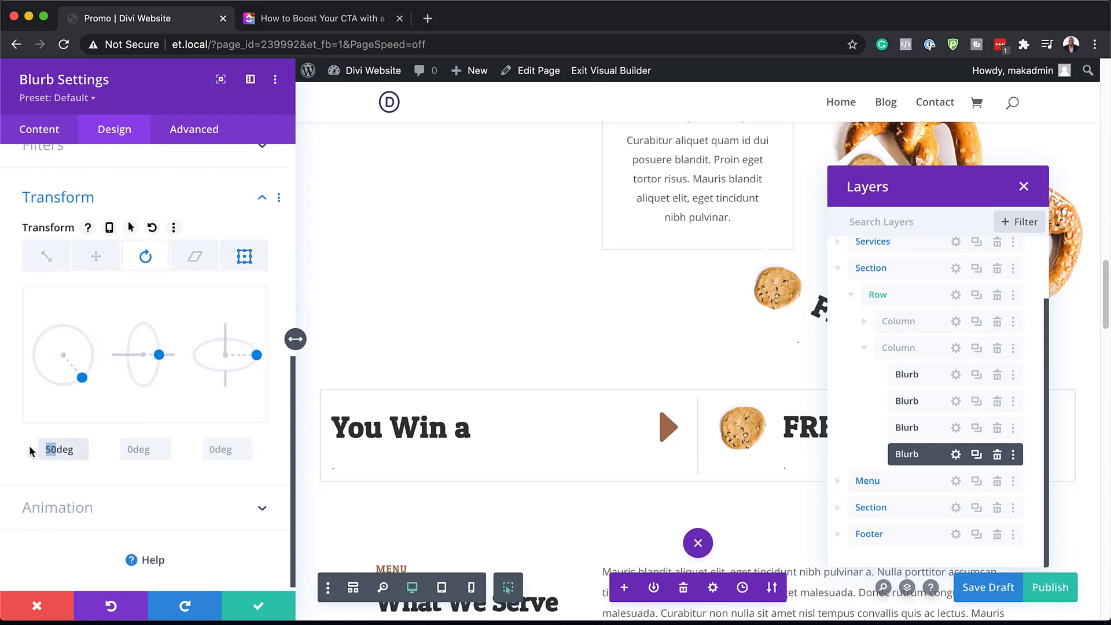
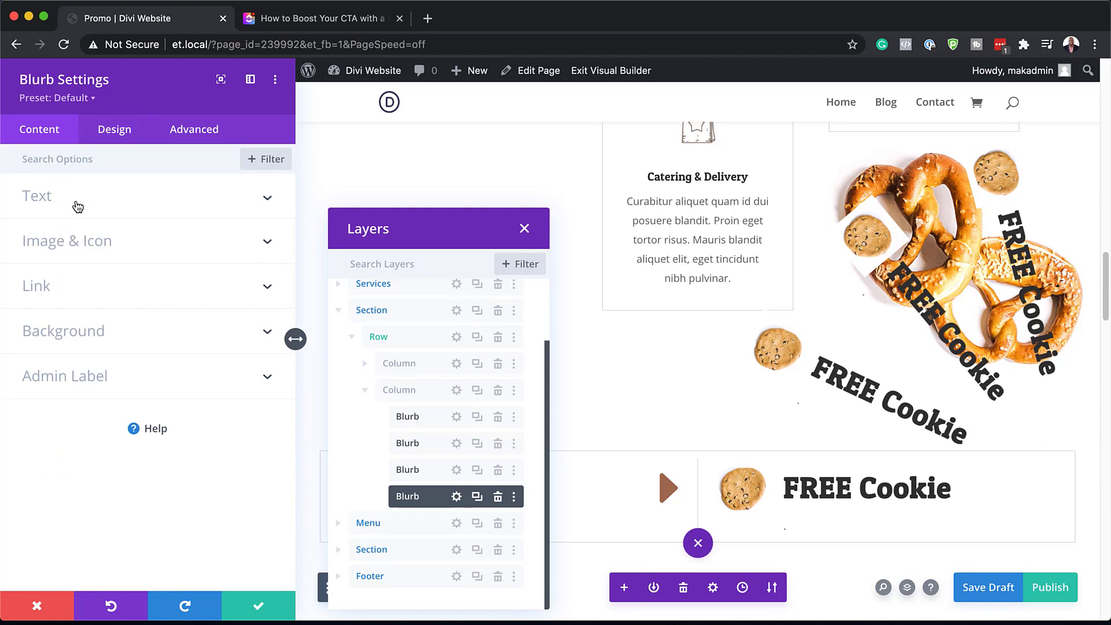
Change the fourth blurb's title to "FREE Delivery" and replace its image with the bakery bag illustration from the media library
triple_click(101, 249)
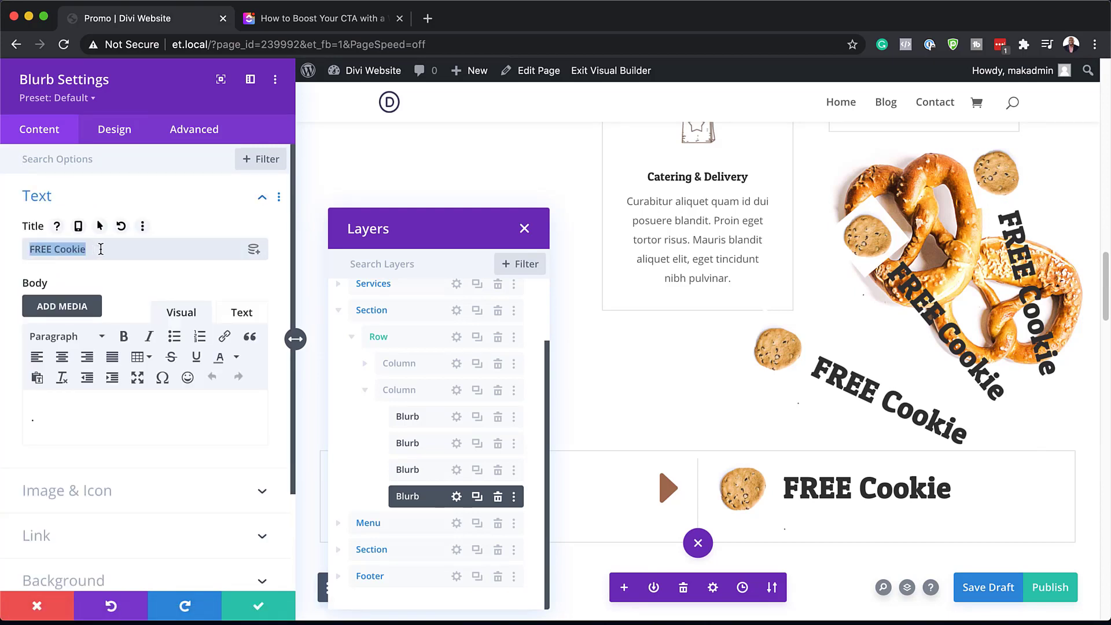
text(FREE Delivery)
scroll(144, 438, down, 1)
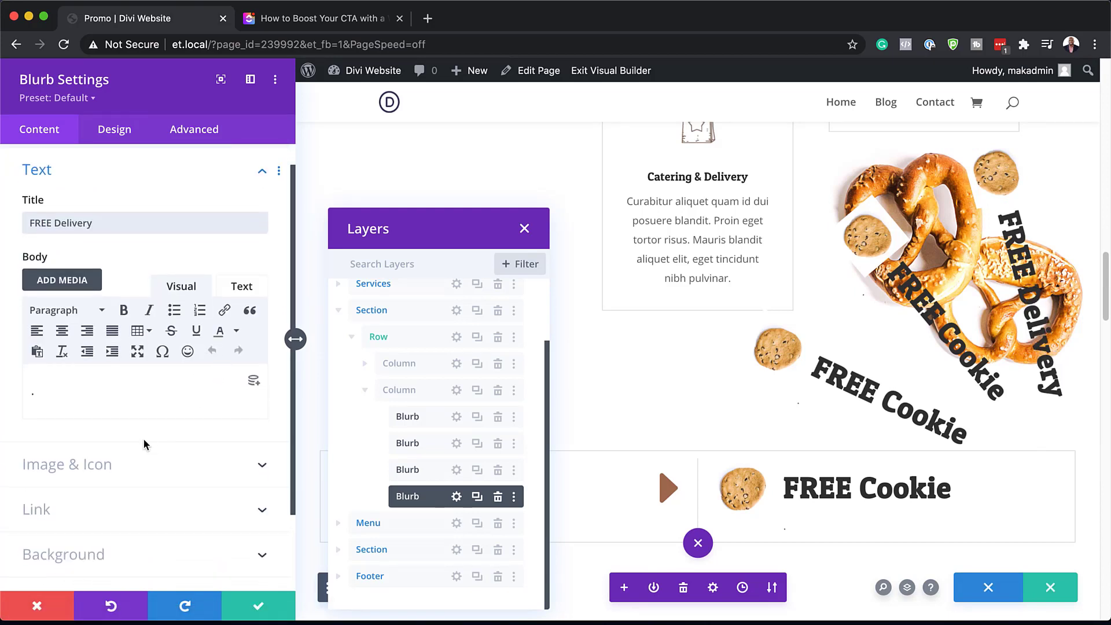
click(108, 467)
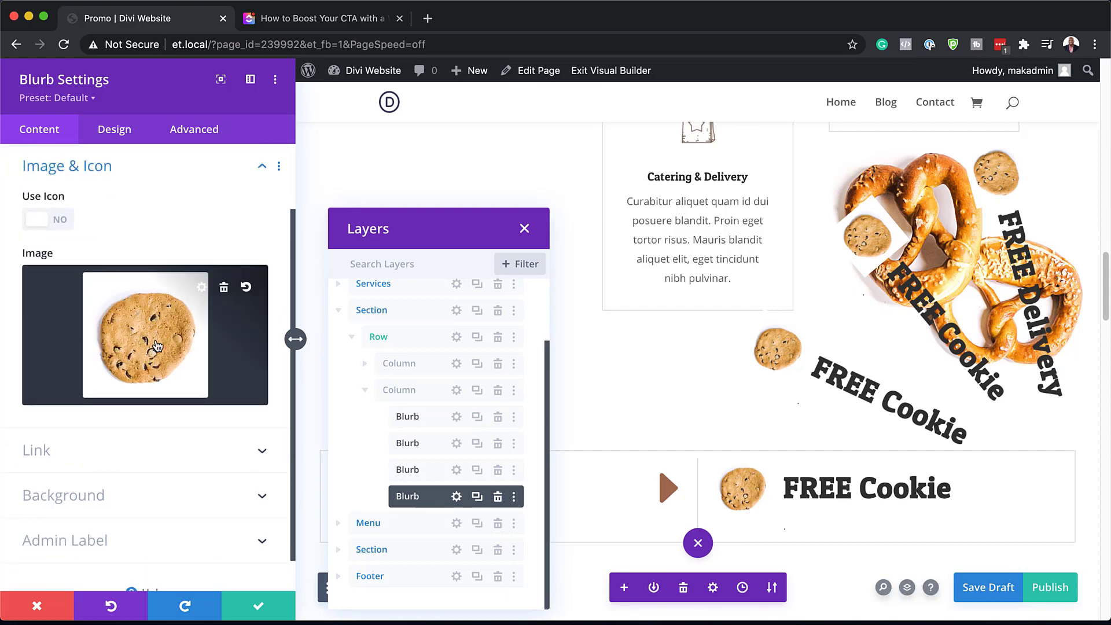
click(157, 346)
scroll(525, 324, down, 3)
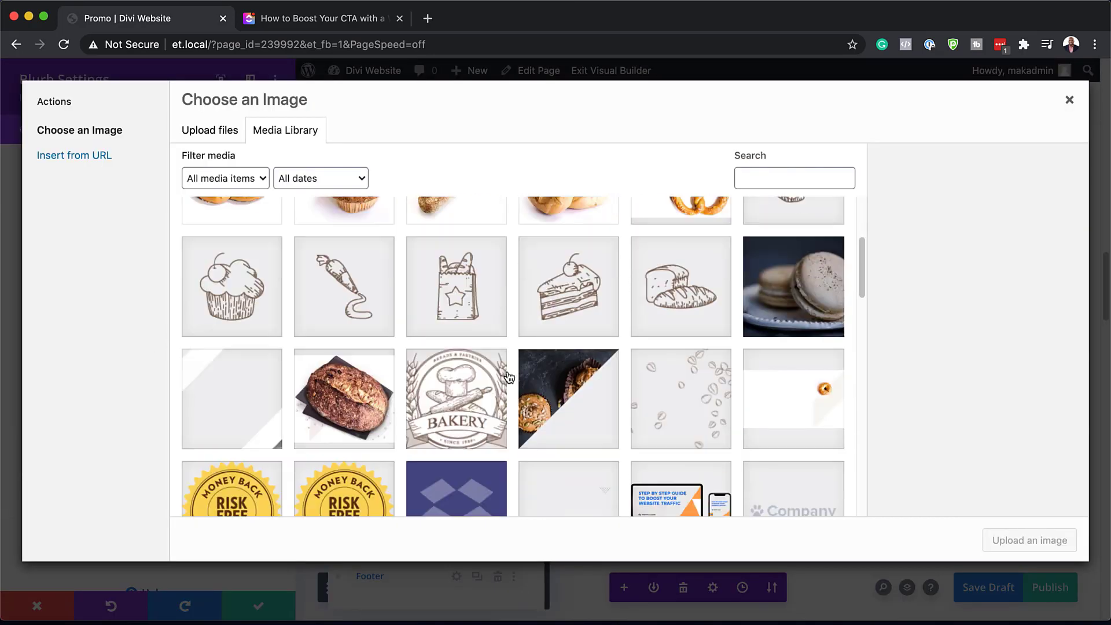
click(469, 296)
click(1036, 543)
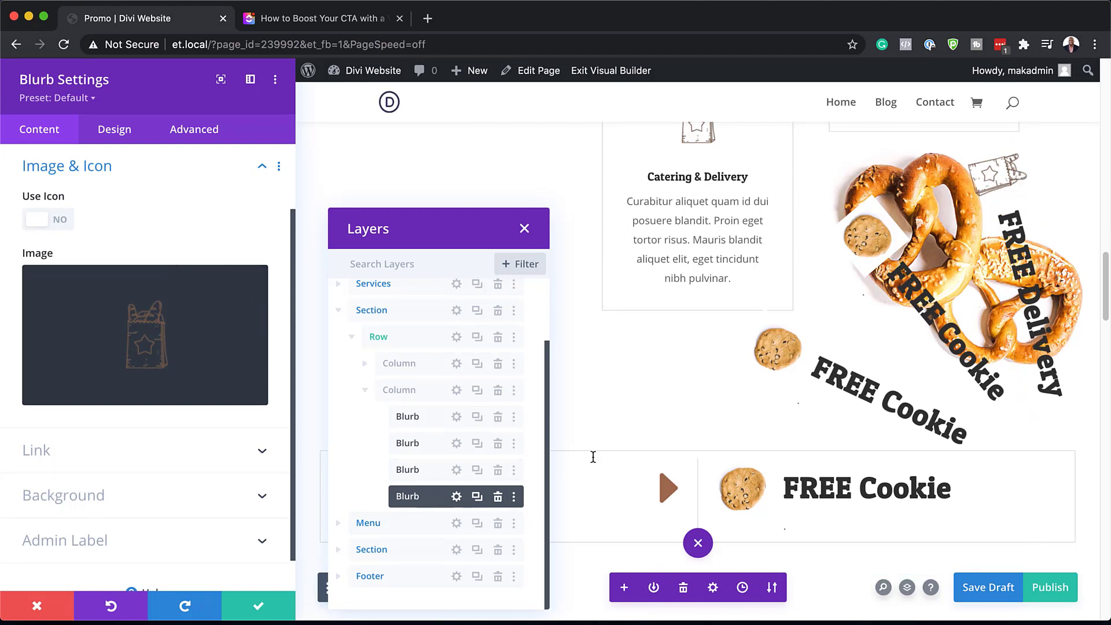
Change the title of the second column's third blurb to "Cupcake"
click(457, 470)
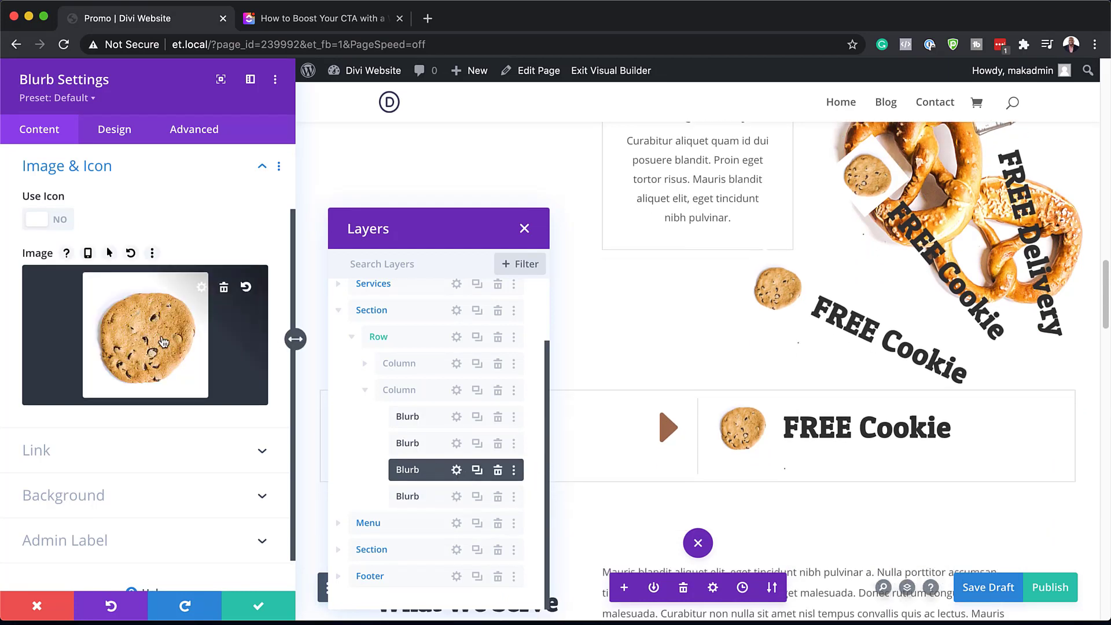
scroll(128, 219, up, 2)
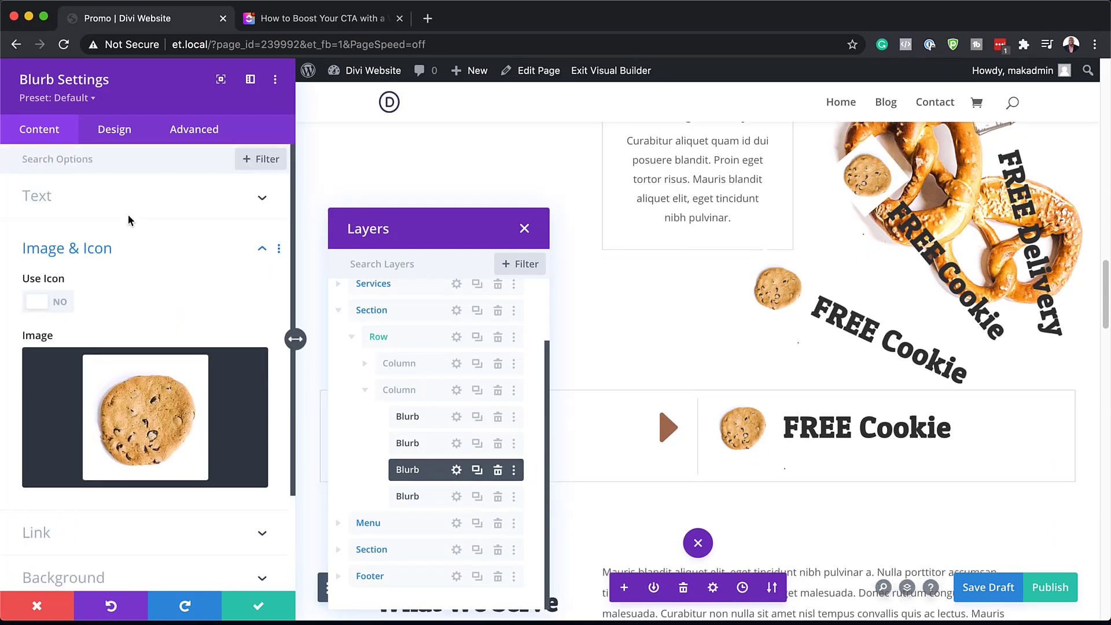
click(97, 194)
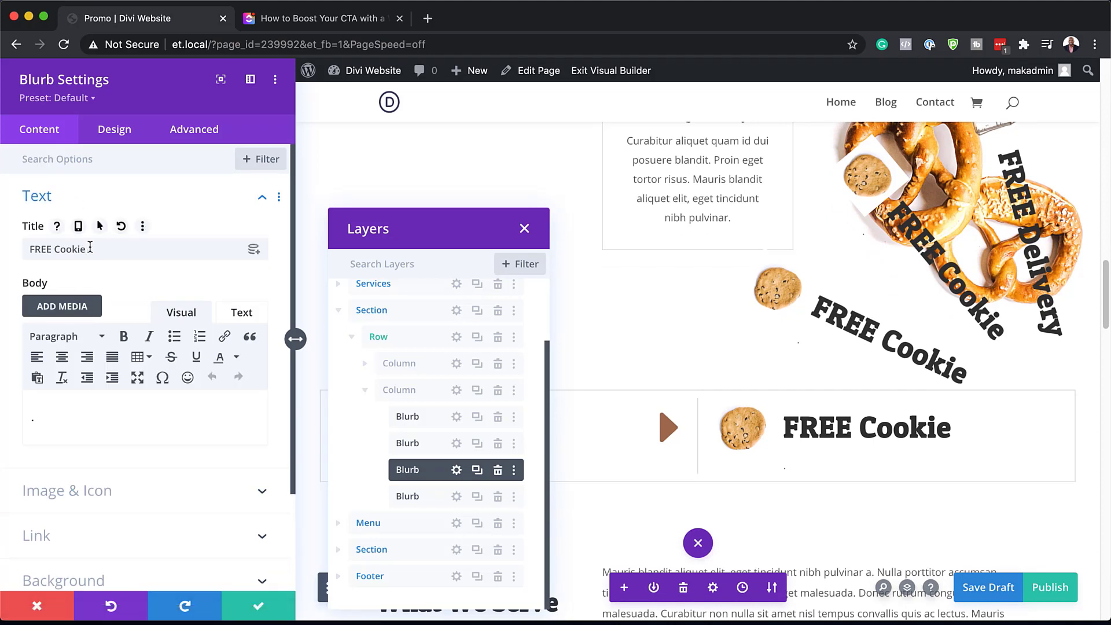
triple_click(91, 248)
text(Cupcake)
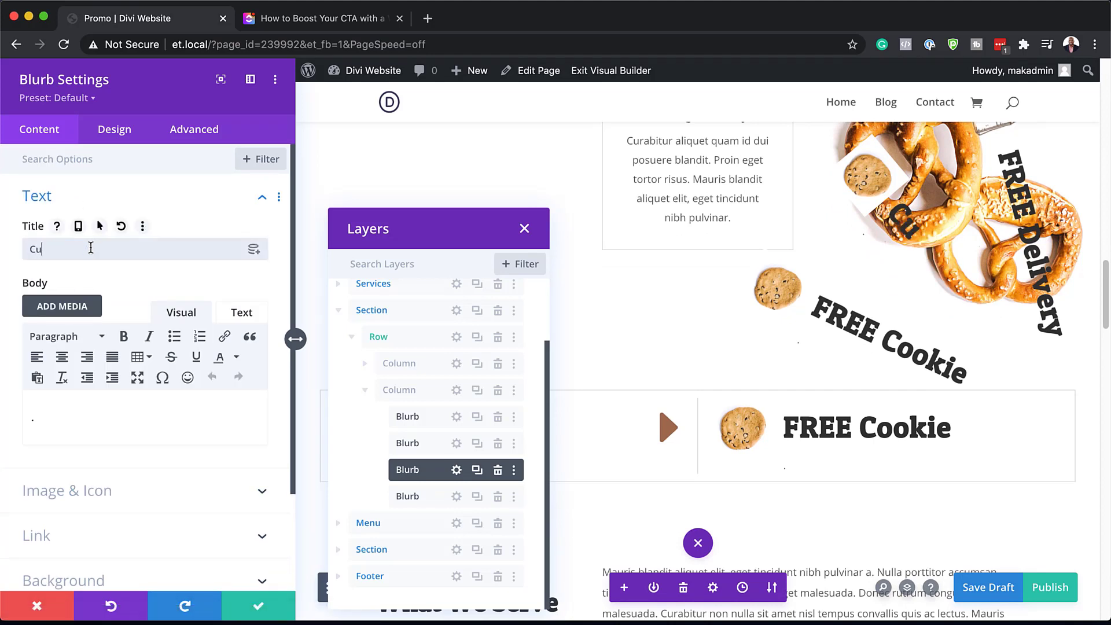
Replace the "Cupcake" blurb's cookie image with the cupcake illustration from the media library
scroll(92, 289, down, 2)
click(81, 376)
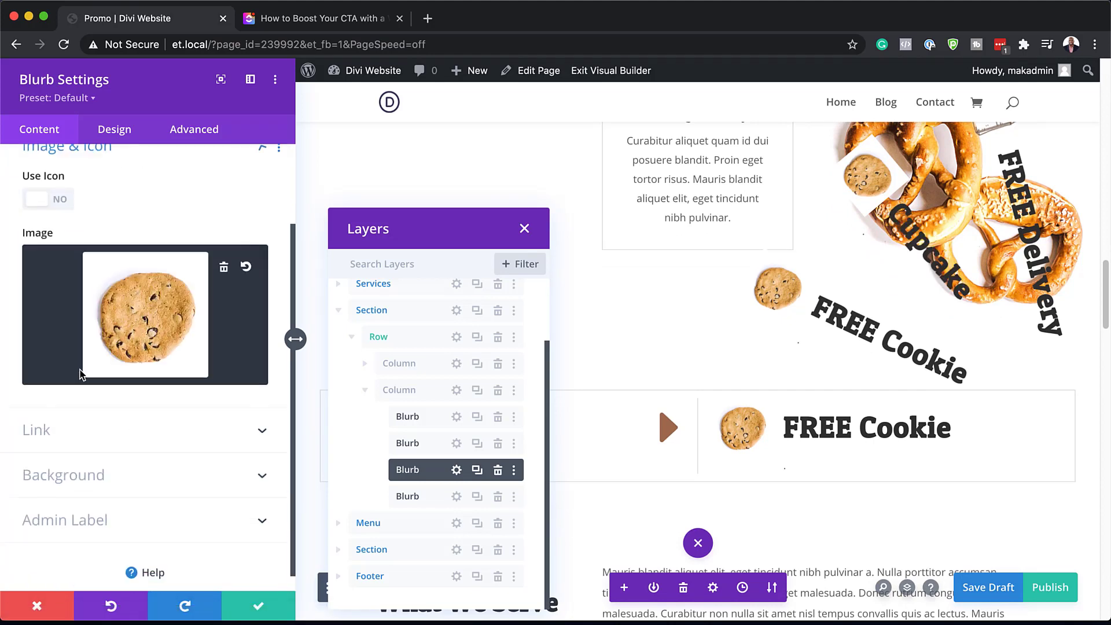
click(139, 363)
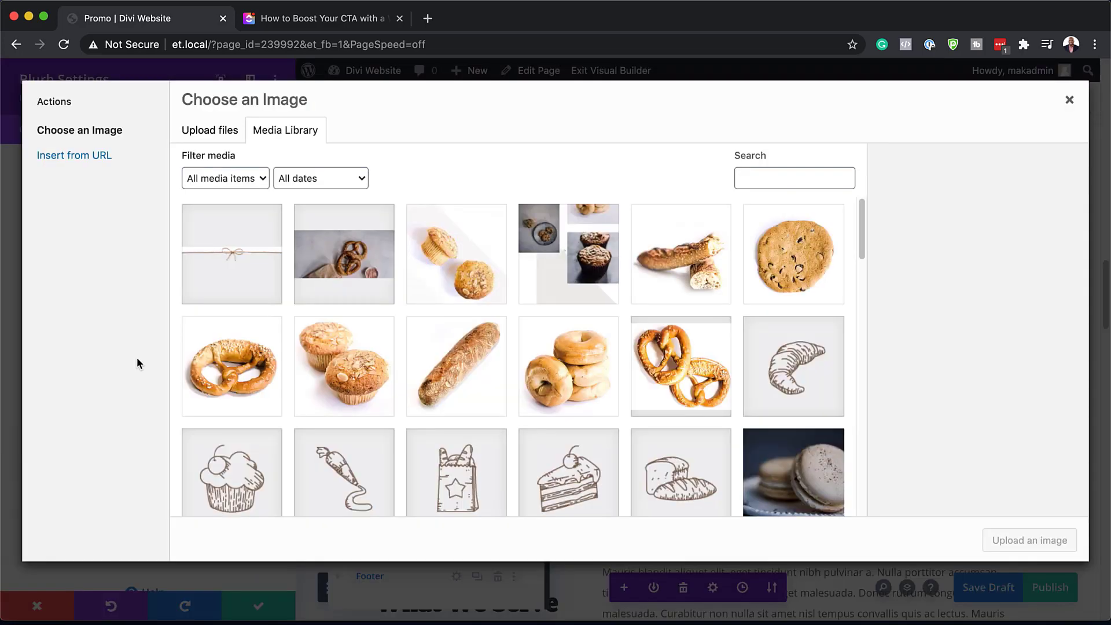
click(227, 476)
click(1050, 541)
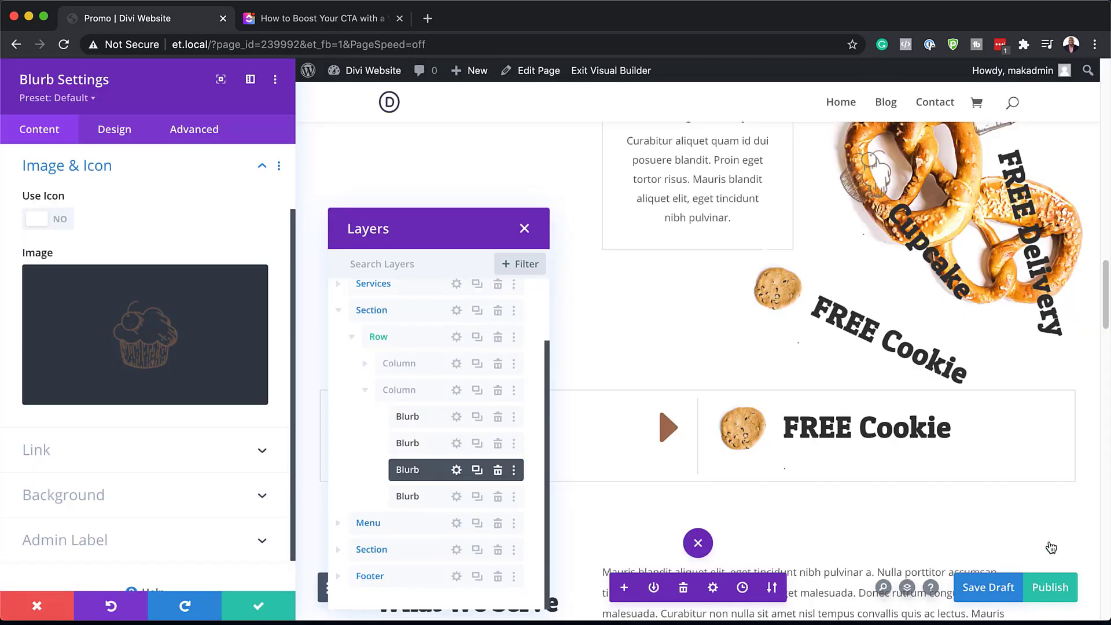
Replace the image of the second column's second blurb with the croissant illustration from the media library
scroll(901, 266, up, 2)
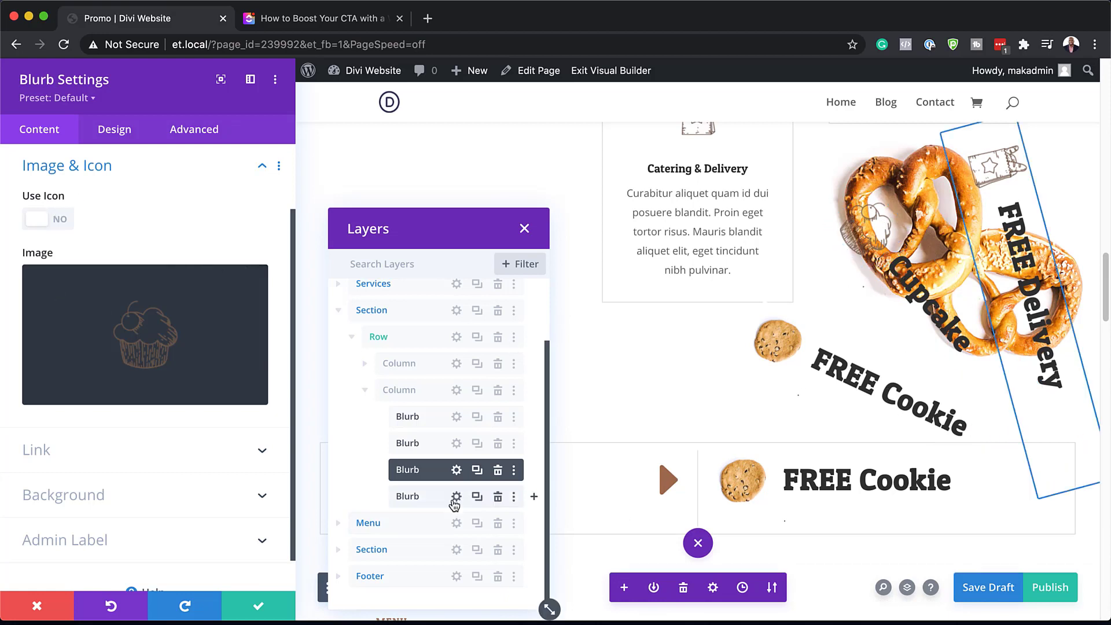
click(456, 446)
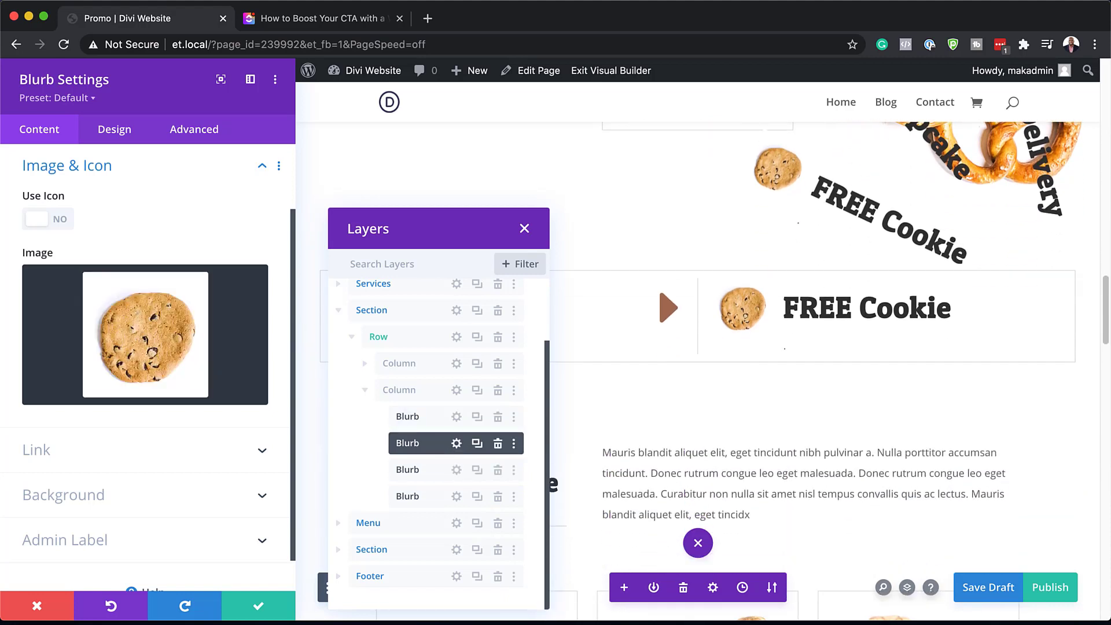
click(158, 339)
scroll(372, 405, down, 2)
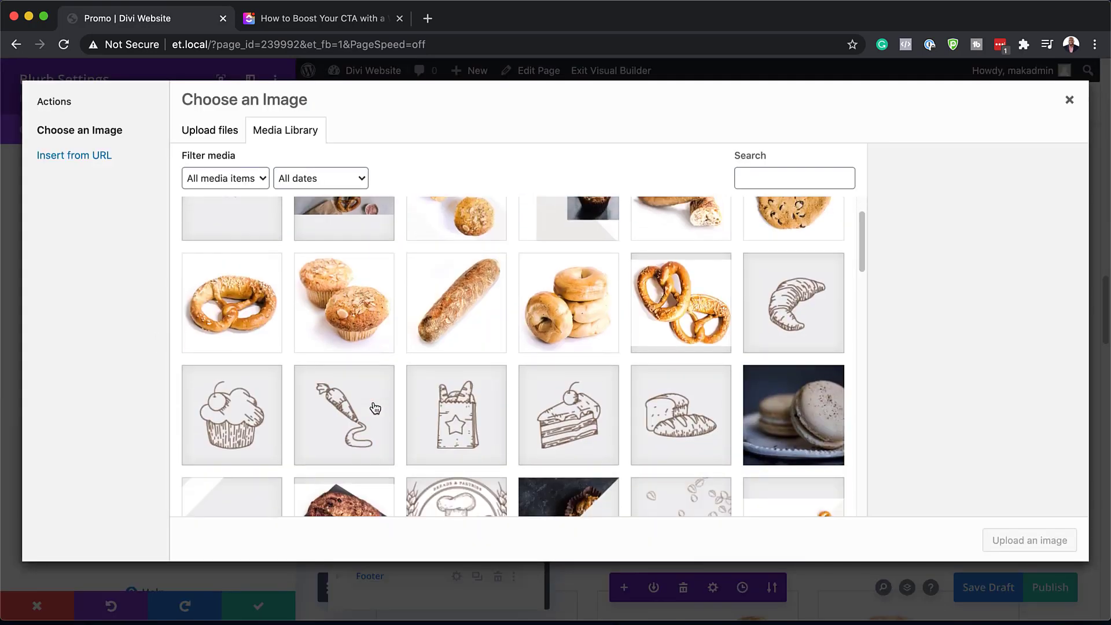
click(799, 269)
scroll(528, 387, up, 1)
click(1036, 540)
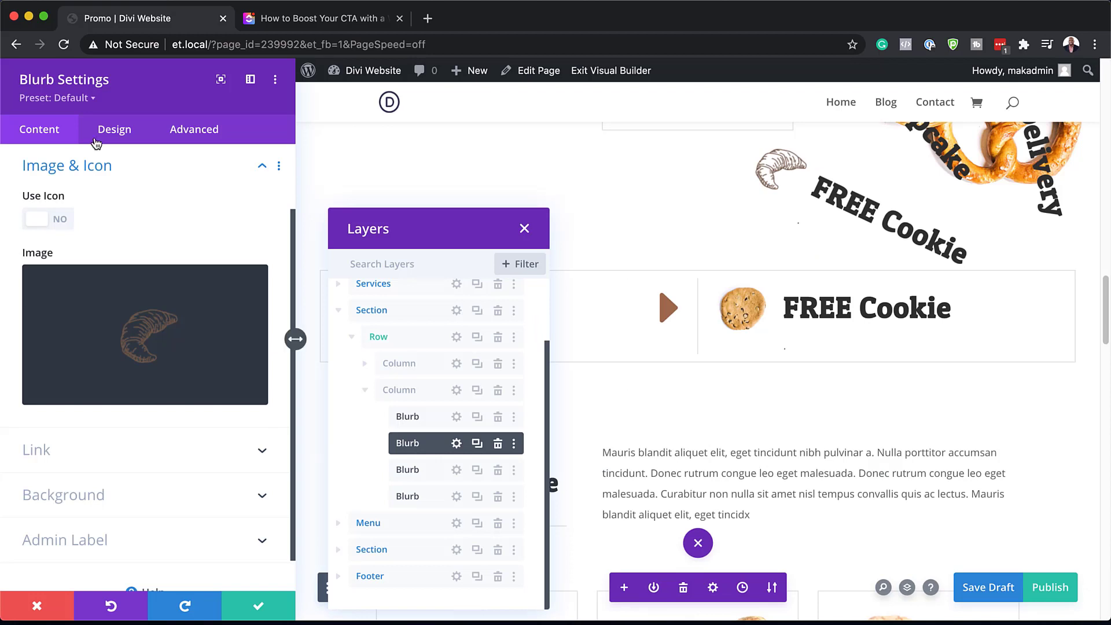
Change the second blurb's title to "Croissant" and save its settings
scroll(156, 260, up, 2)
click(83, 198)
triple_click(87, 250)
text(Croissant)
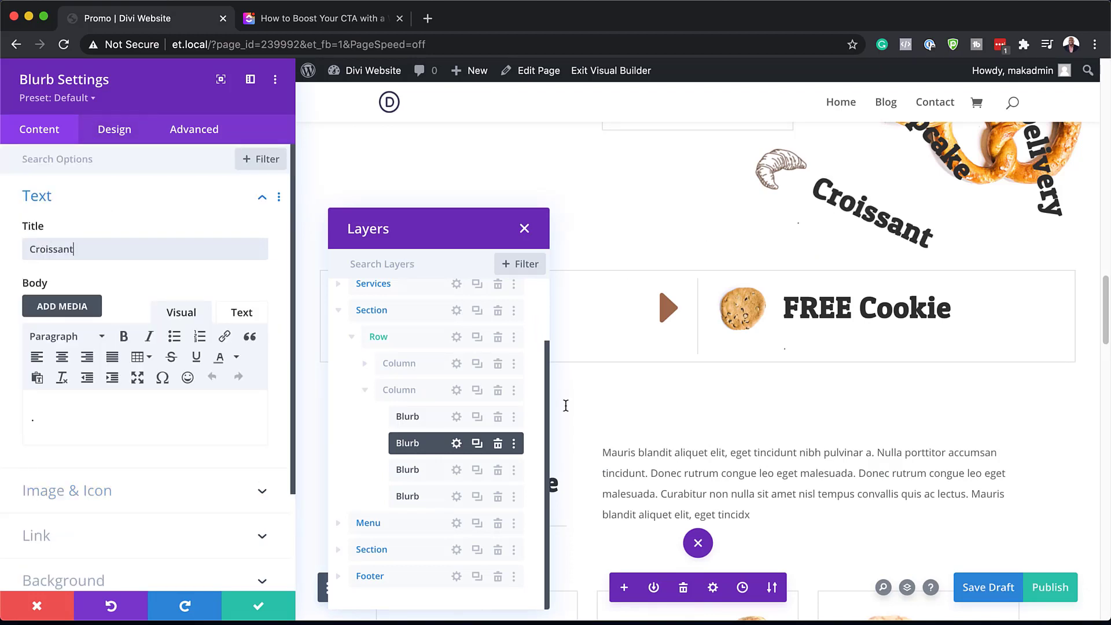
click(258, 606)
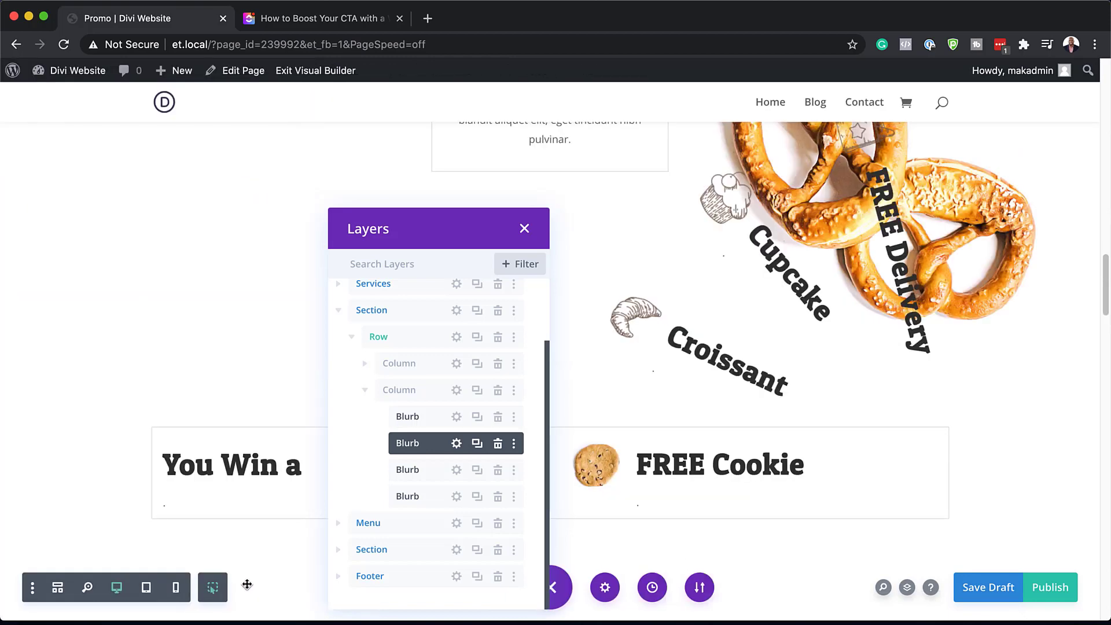
Set the transform origin of the promotional row's second column to right horizontally and center vertically
click(364, 391)
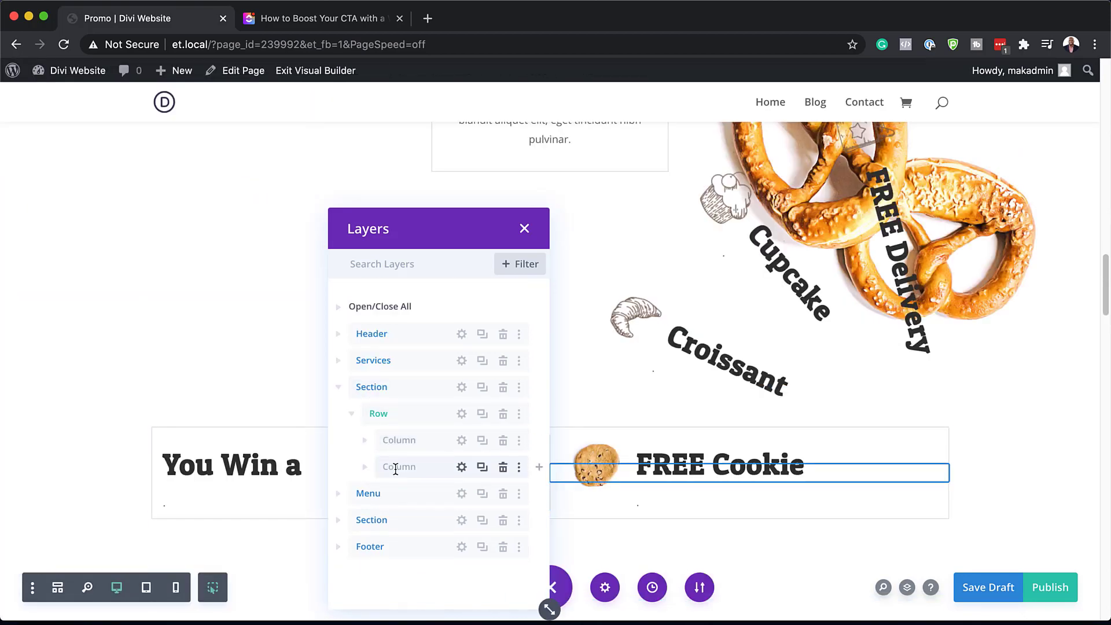
click(462, 468)
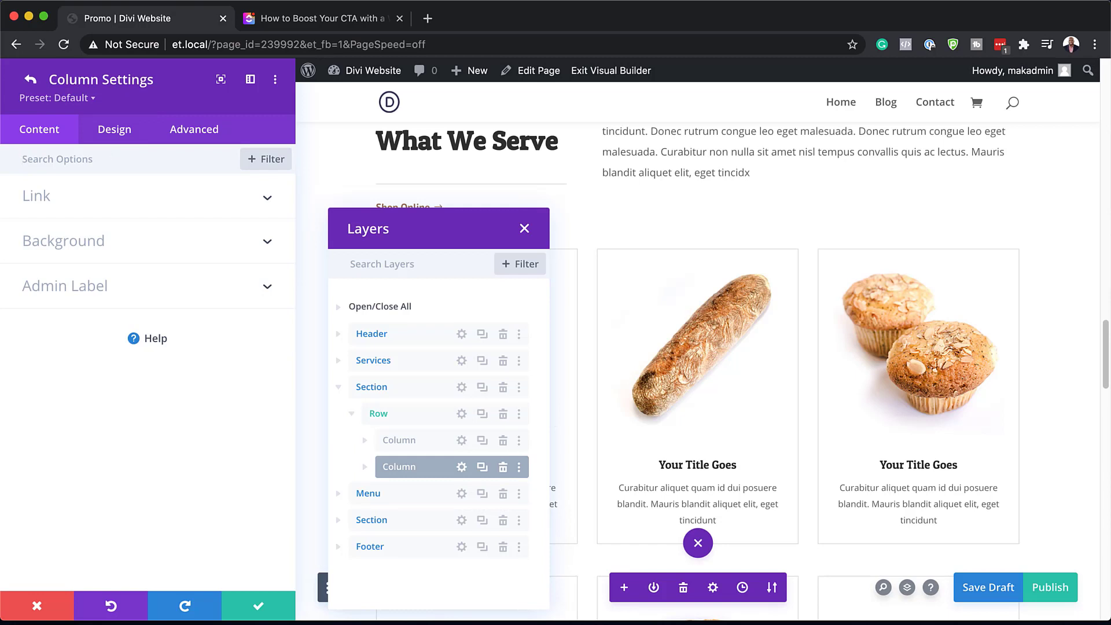
click(127, 137)
click(161, 383)
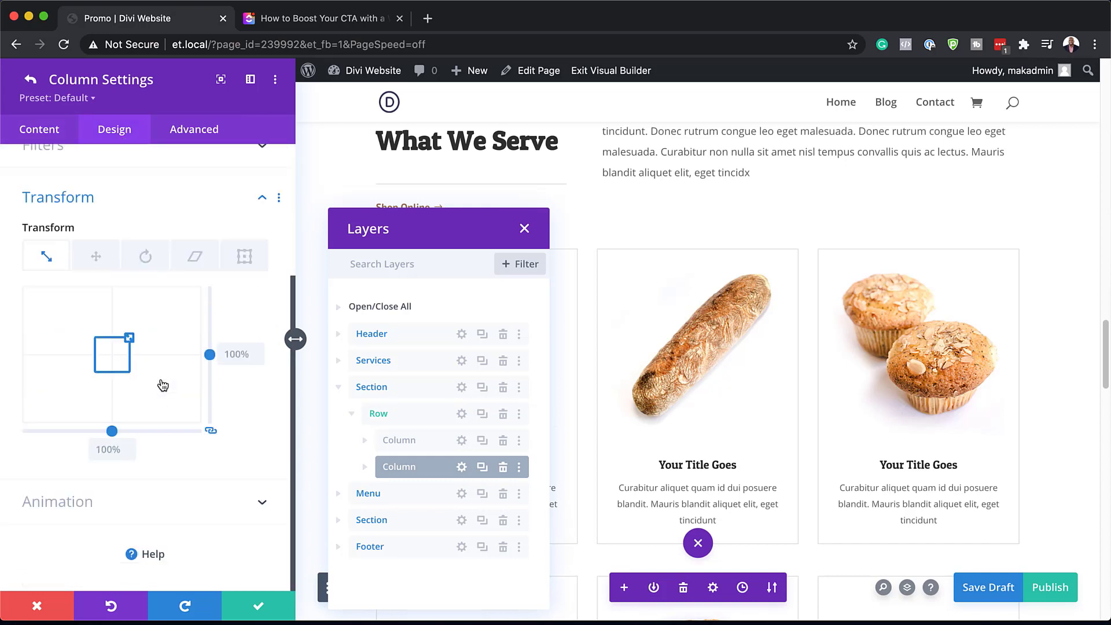
click(247, 258)
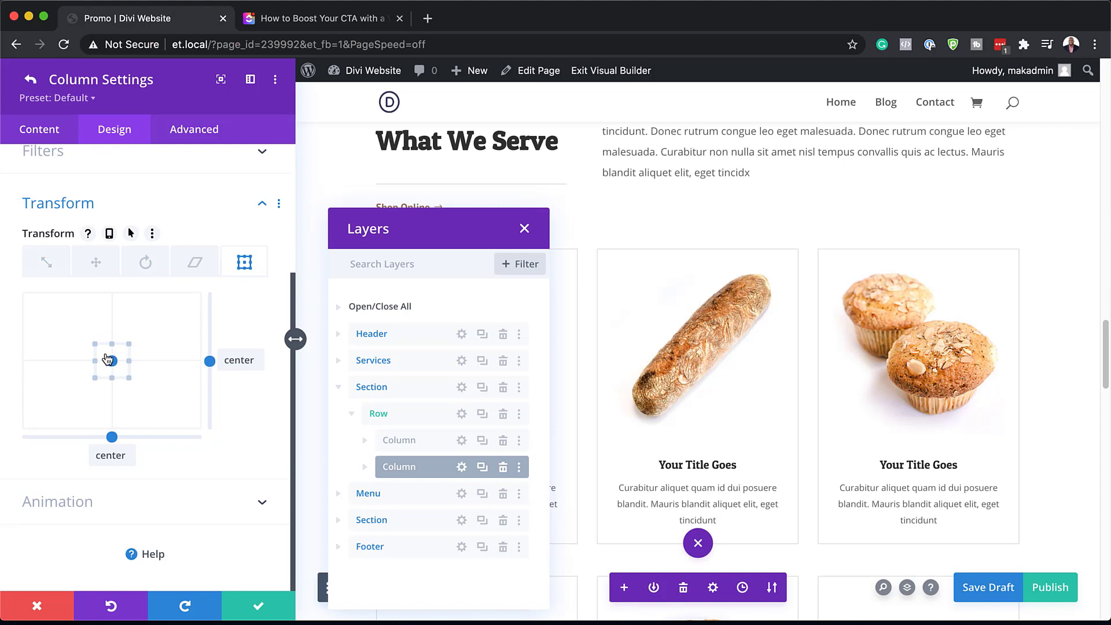
click(129, 361)
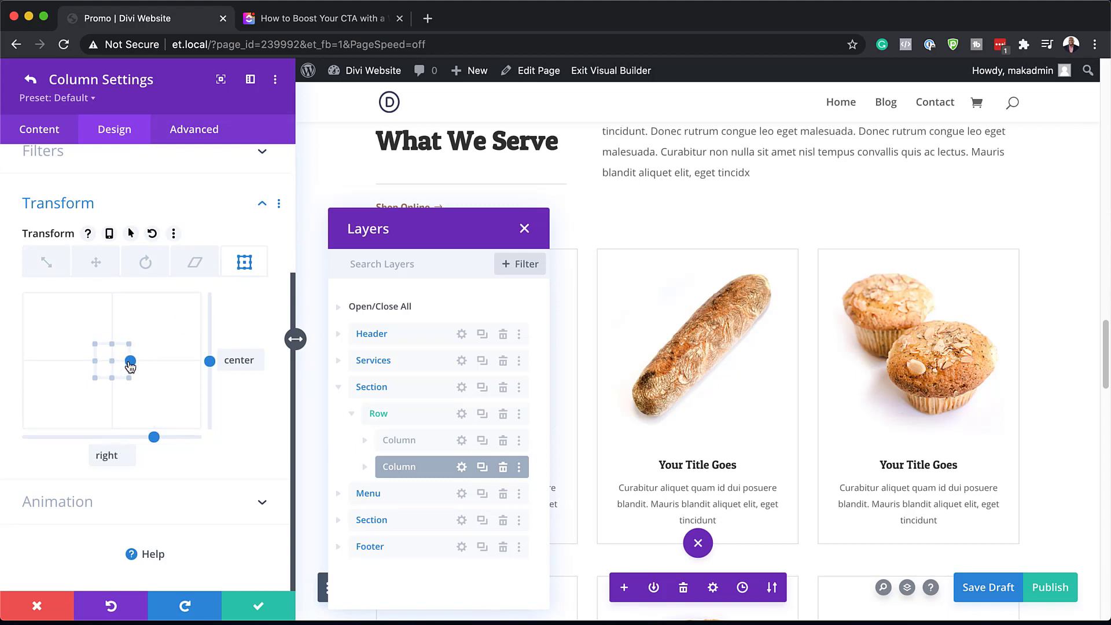
Enable the rotating scroll effect on the second column and set its starting viewport point to 15%
click(197, 129)
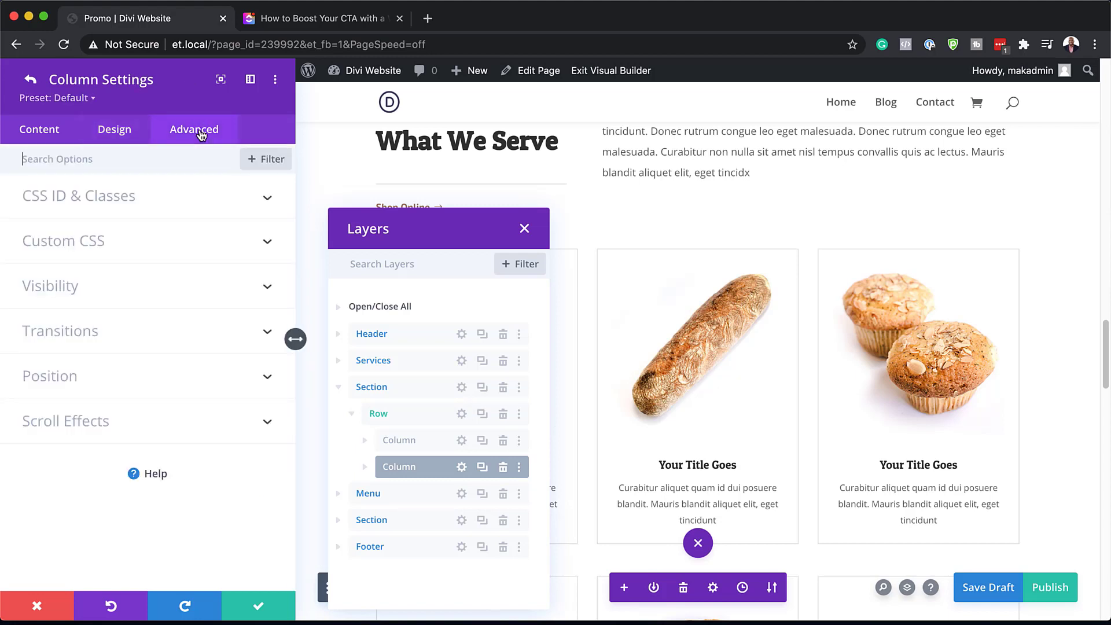
click(92, 427)
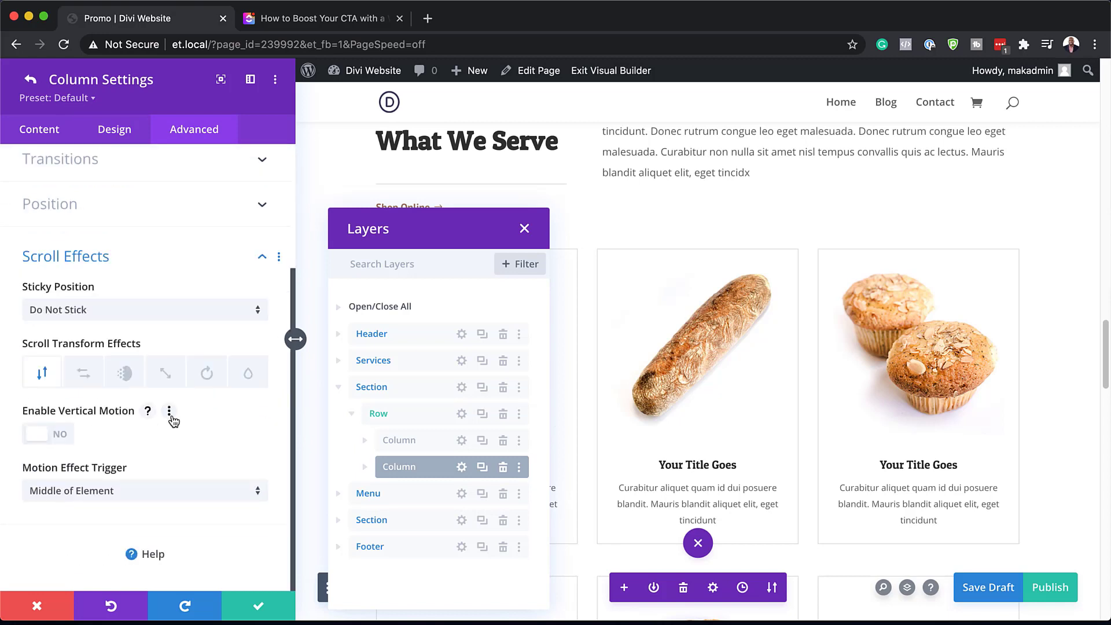
click(208, 375)
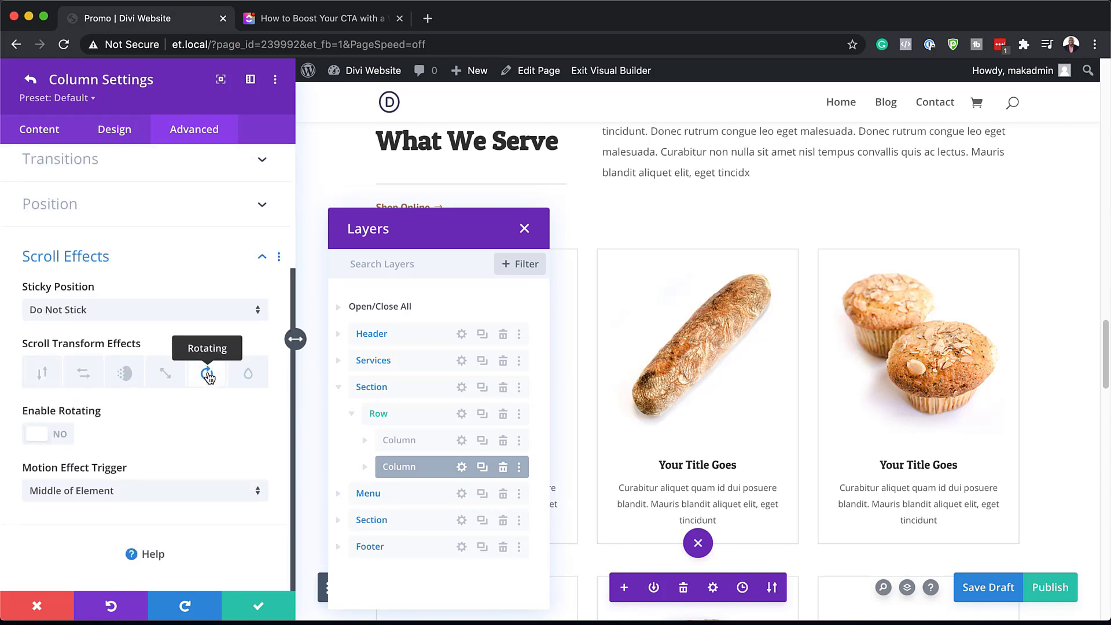
click(63, 438)
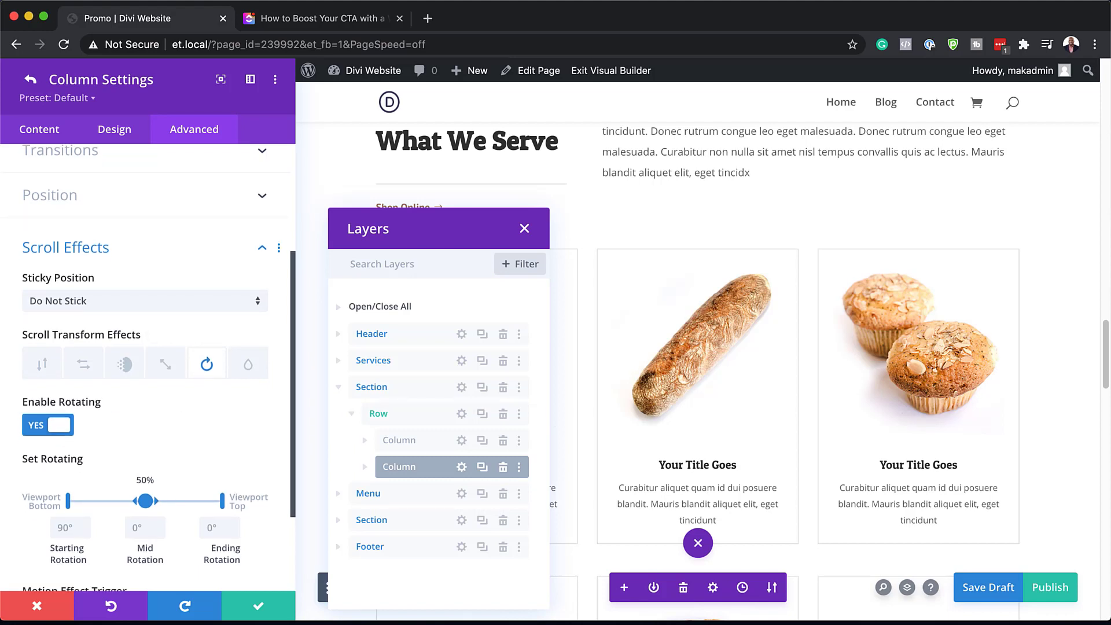
drag(68, 501, 92, 501)
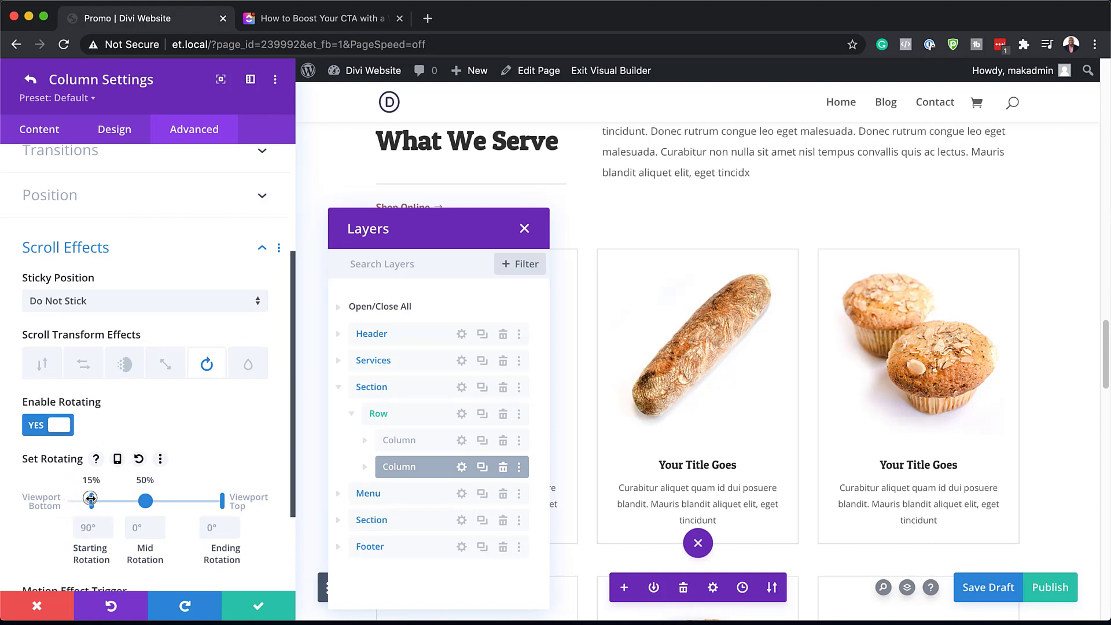
Set the column's starting rotation to -75° and its motion effect trigger to Top of Element
click(88, 530)
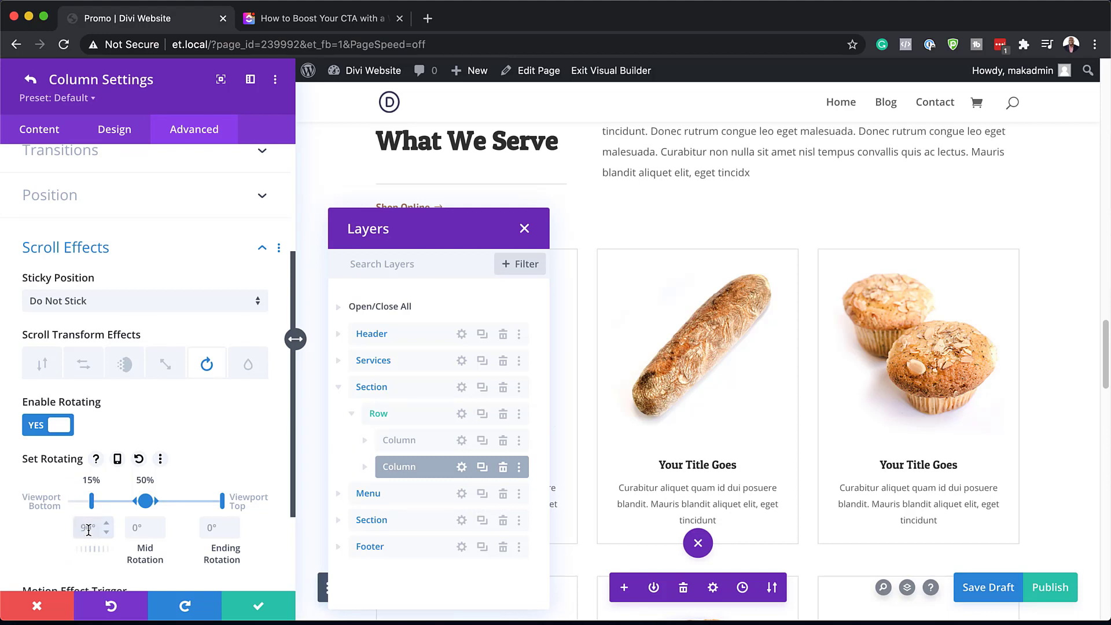
text(-75)
scroll(180, 546, down, 3)
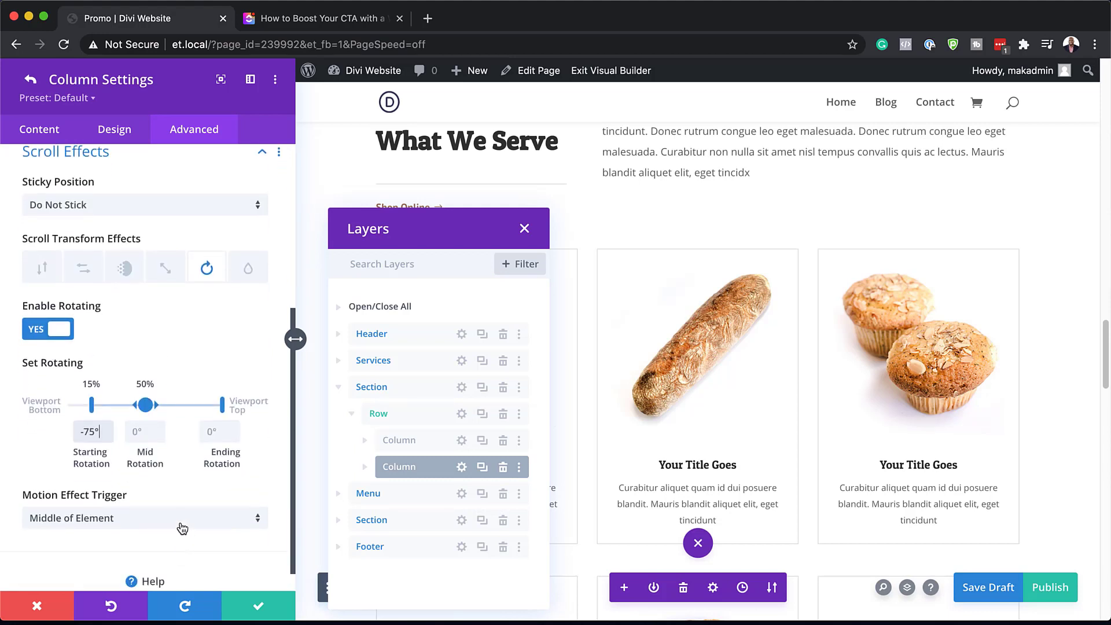
click(183, 526)
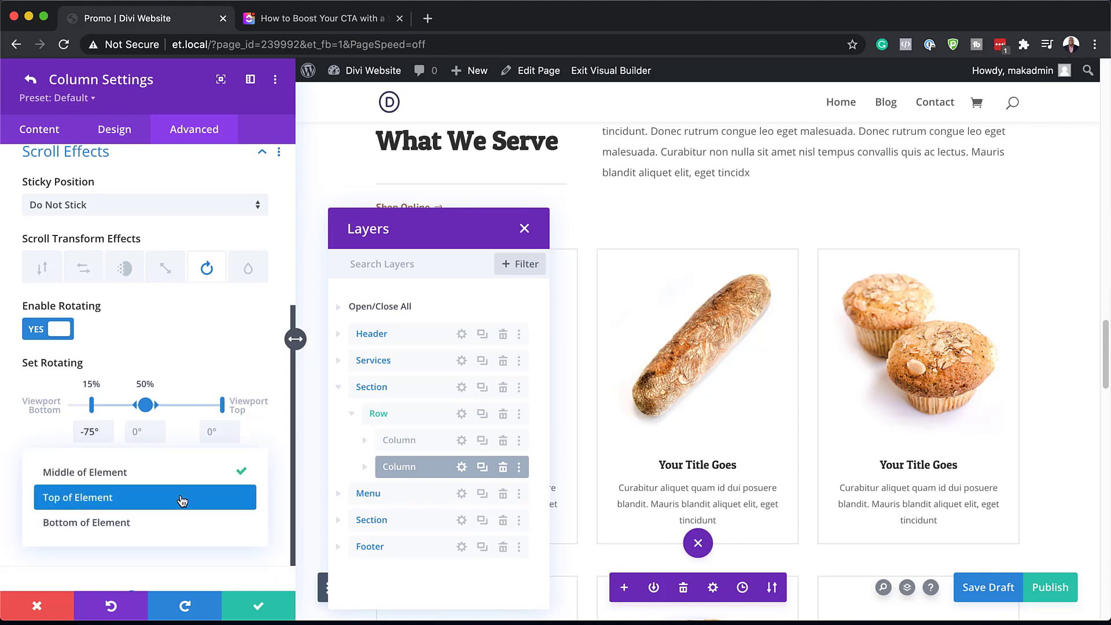
click(183, 499)
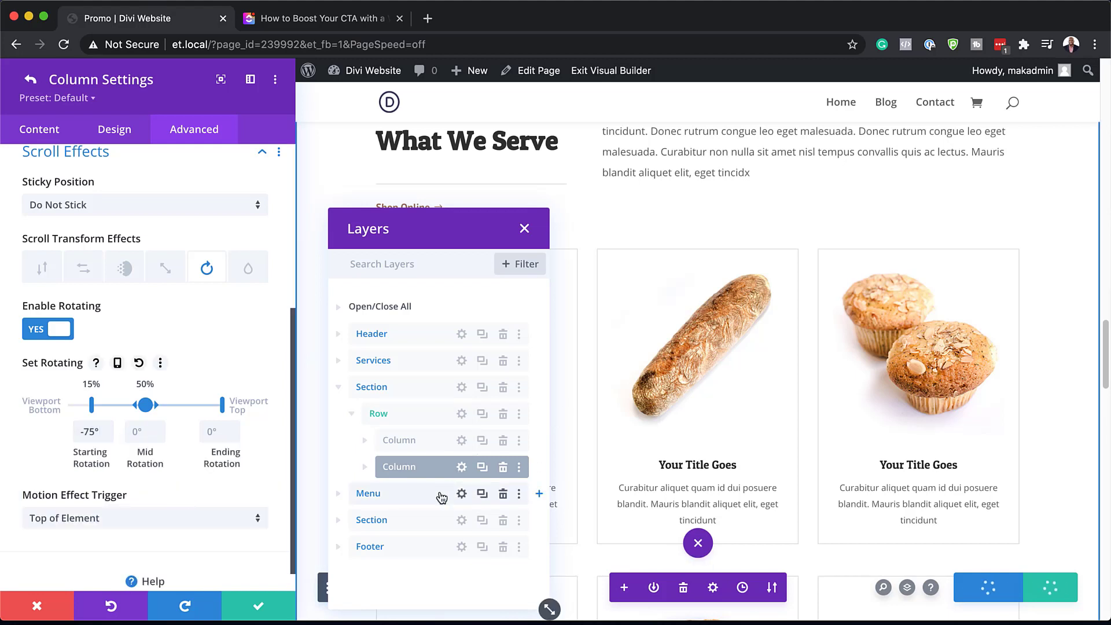
Set the promotional row's horizontal and vertical overflow to Hidden
click(462, 414)
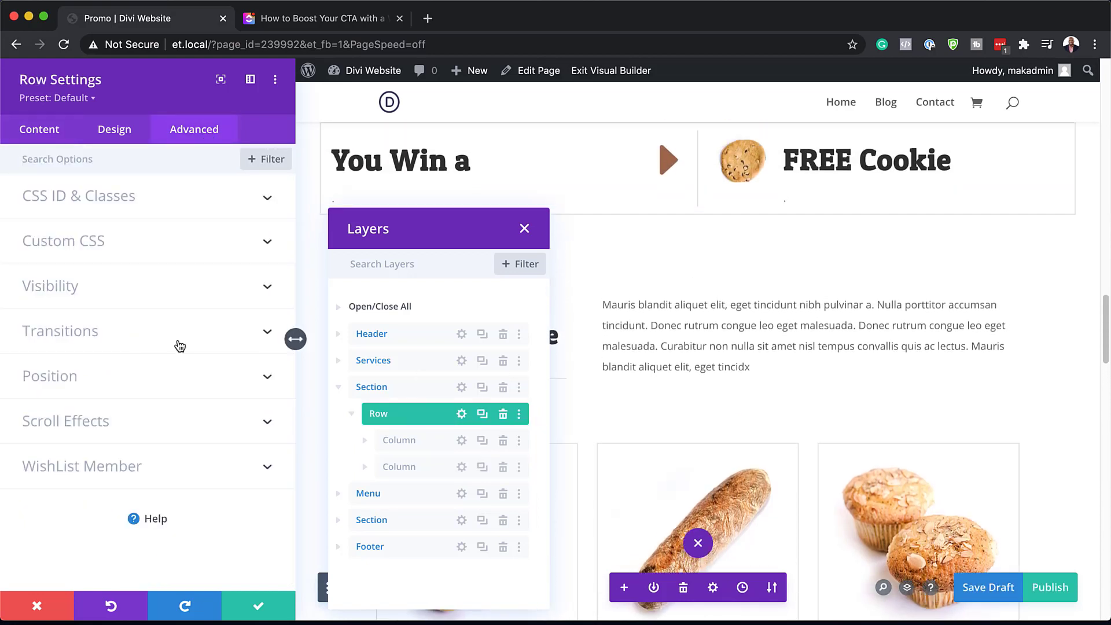
click(81, 287)
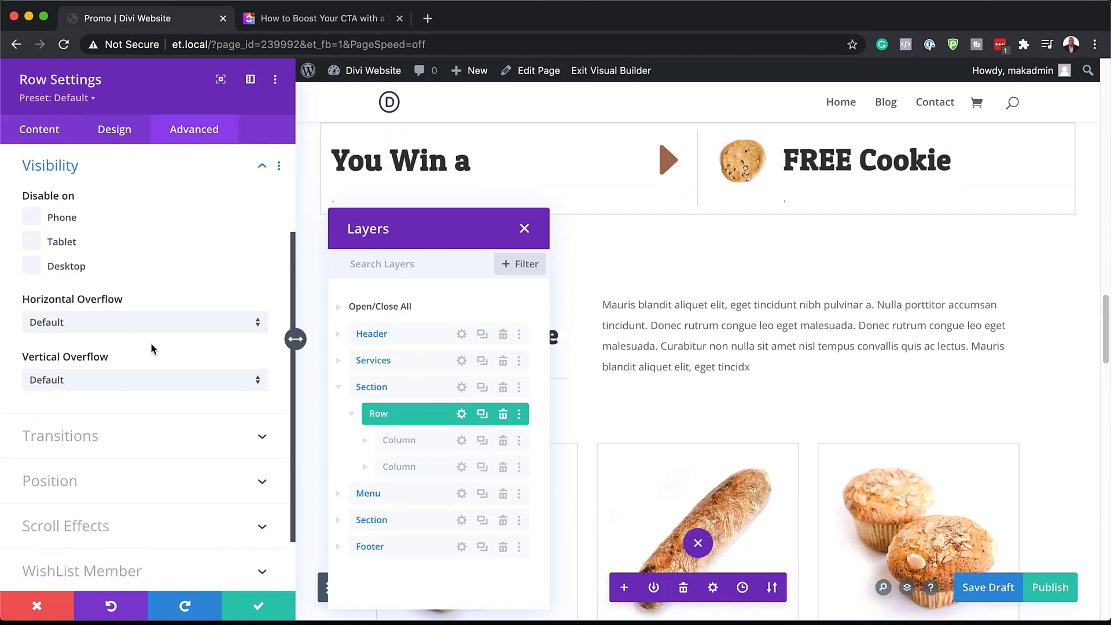
click(123, 322)
click(127, 415)
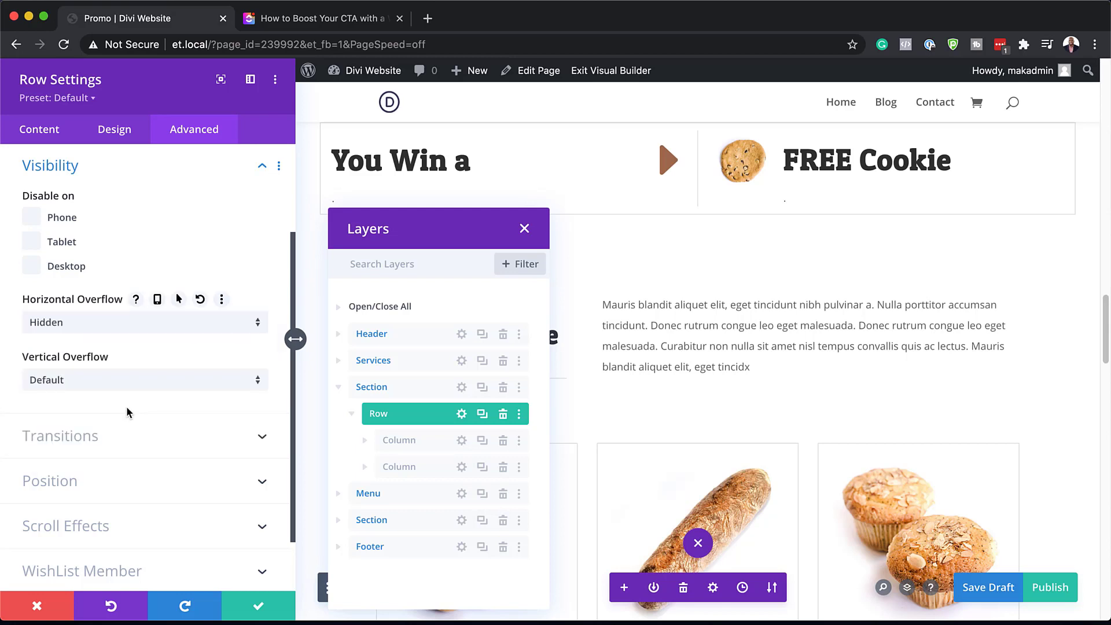
click(125, 382)
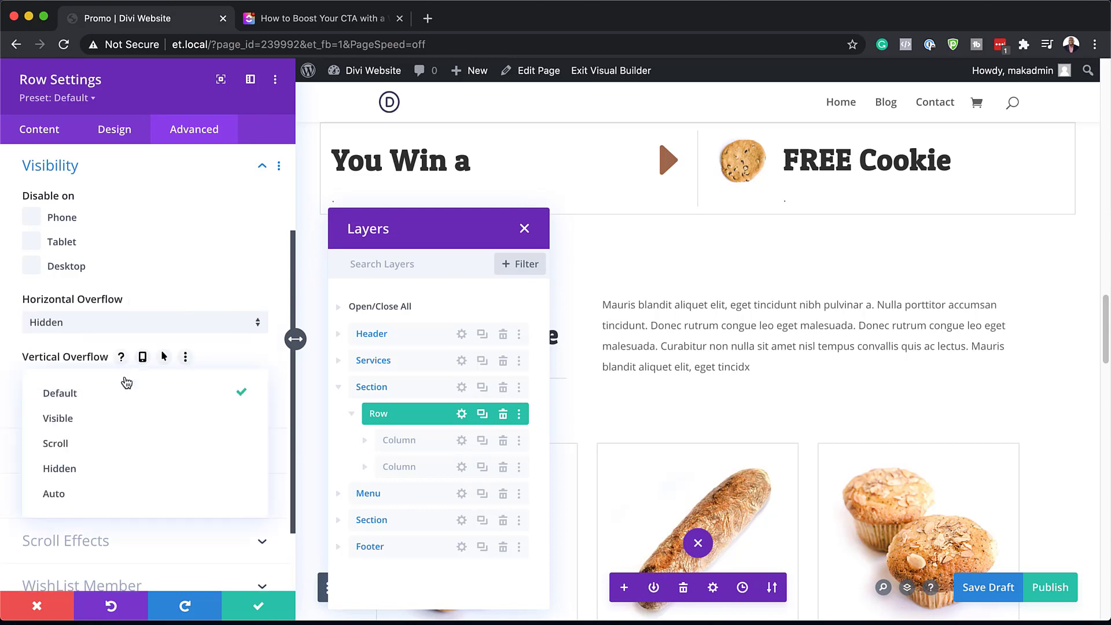
click(127, 478)
Insert a one-column row below the promotional "You Win a" row and add a Text module to it
scroll(714, 419, up, 4)
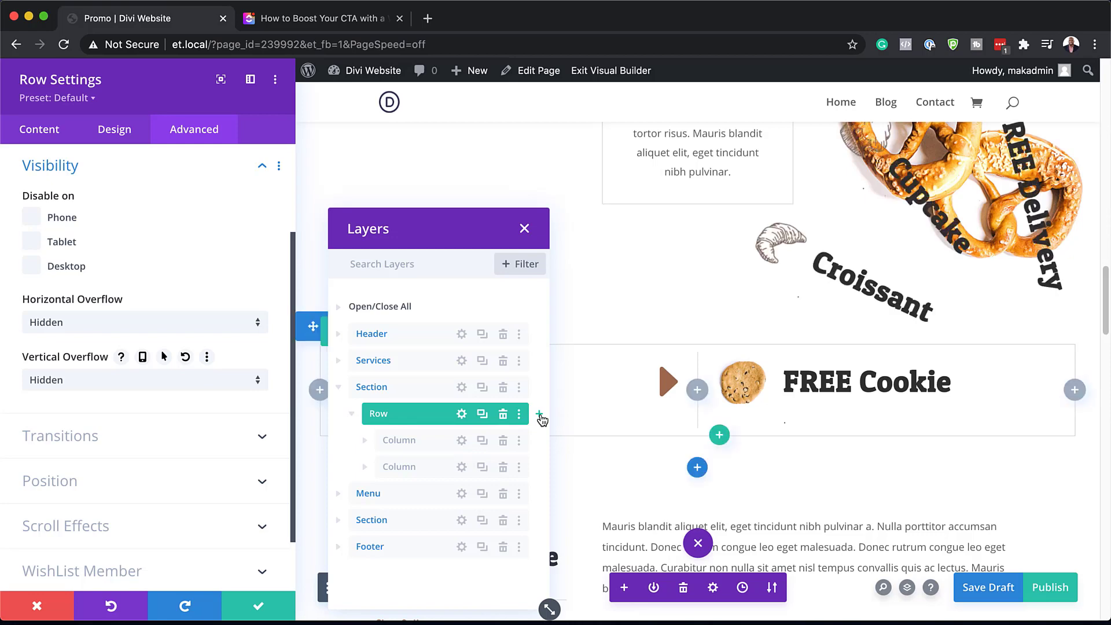
click(540, 415)
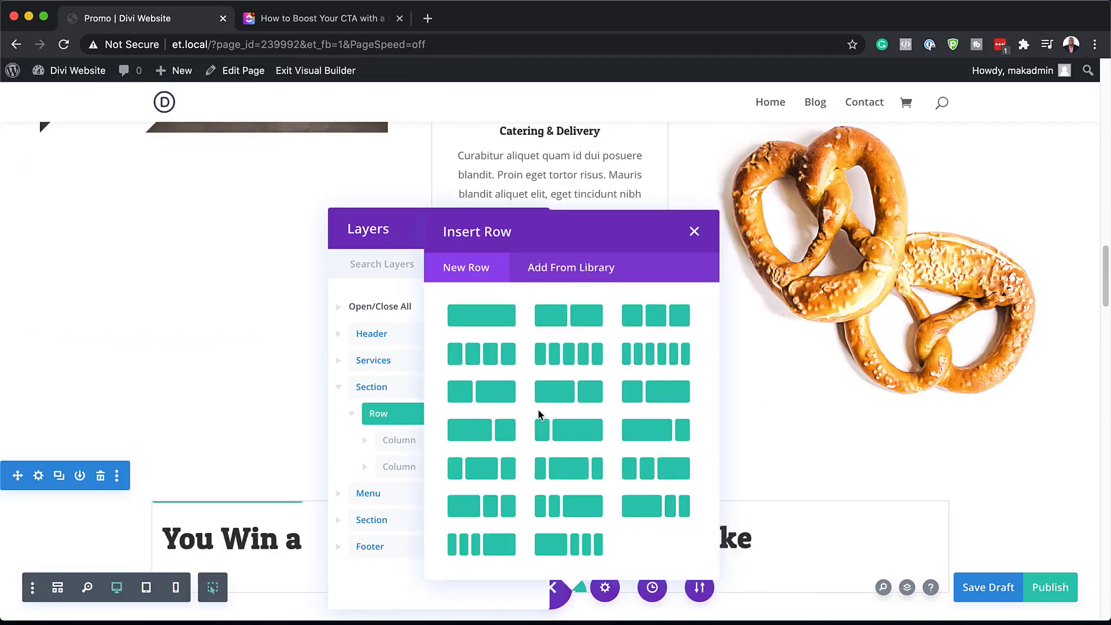
click(470, 318)
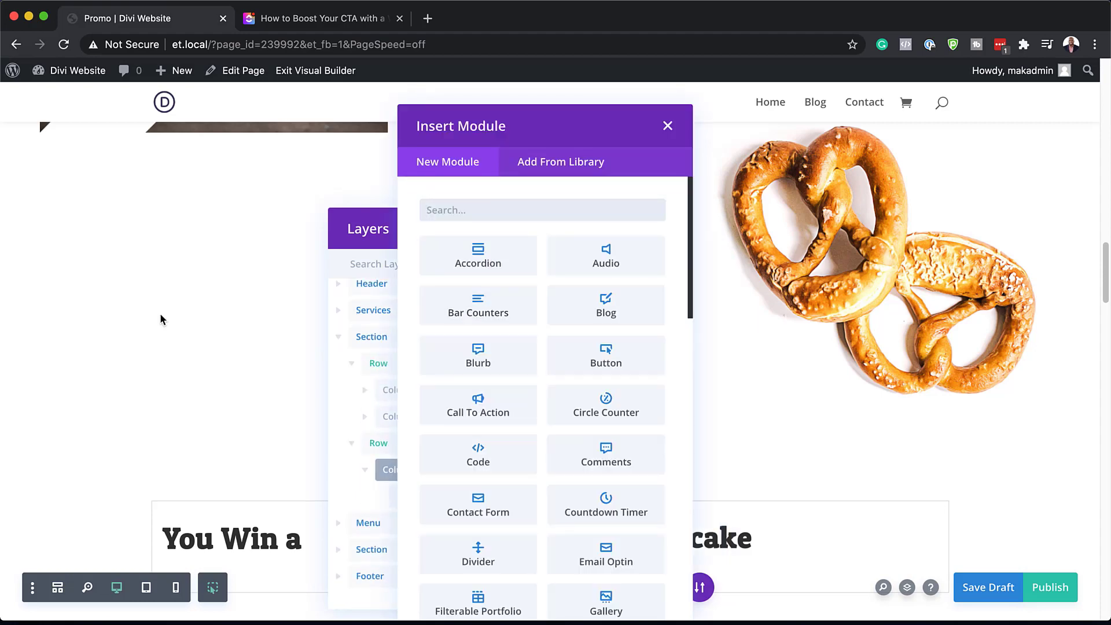
text(text)
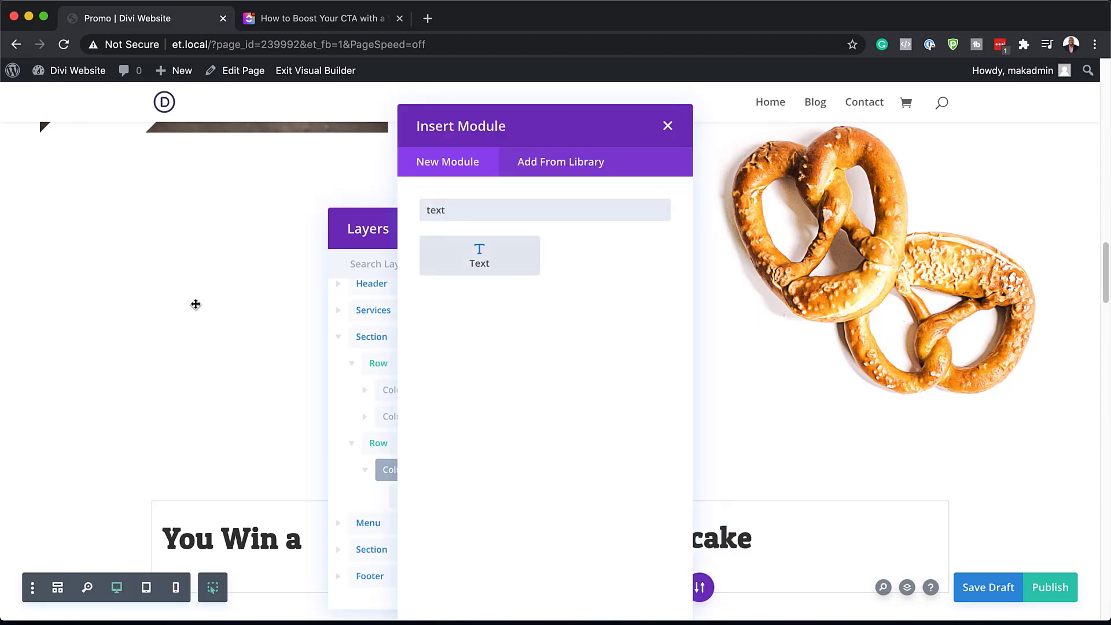
click(518, 270)
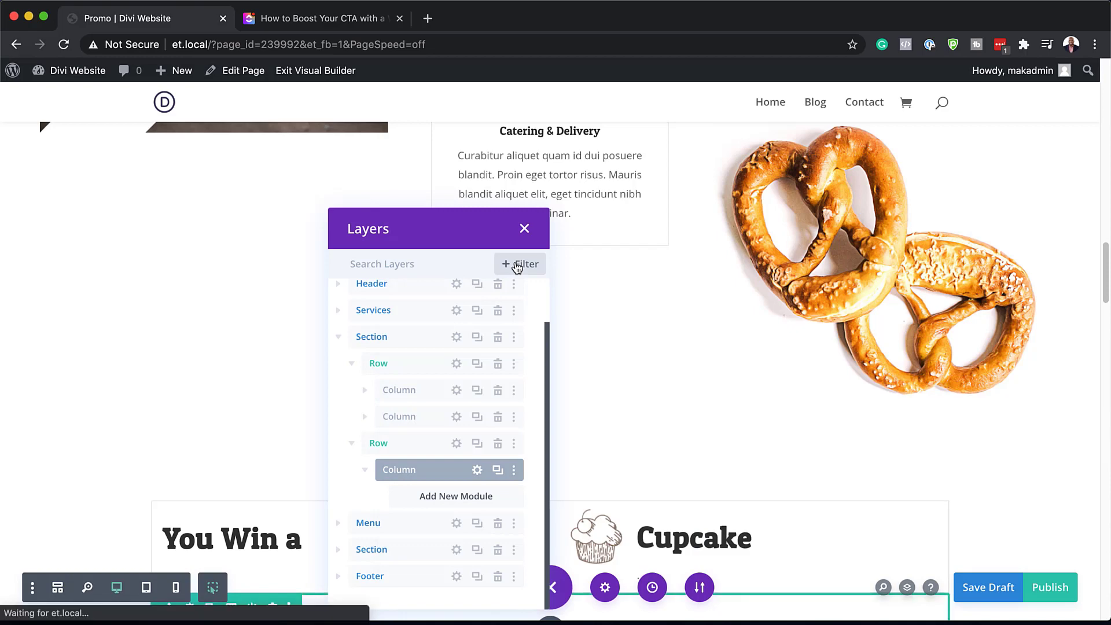
Replace the new Text module's placeholder body with "Shop Online", keeping the Layers window clear of the settings
drag(469, 232, 1014, 185)
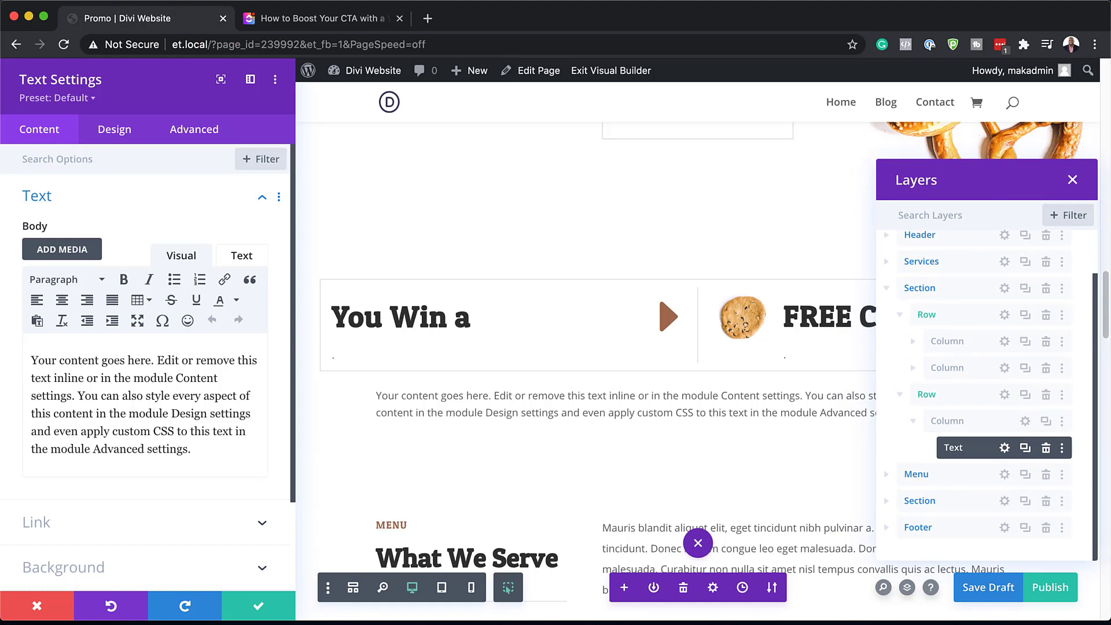
drag(193, 450, 1, 352)
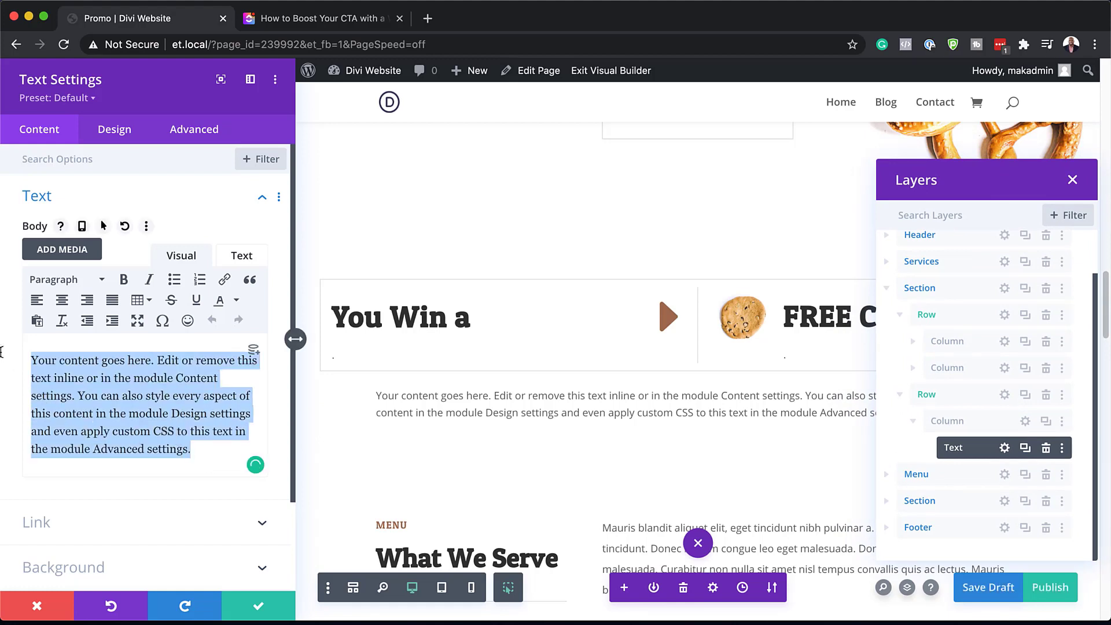
text(Shop)
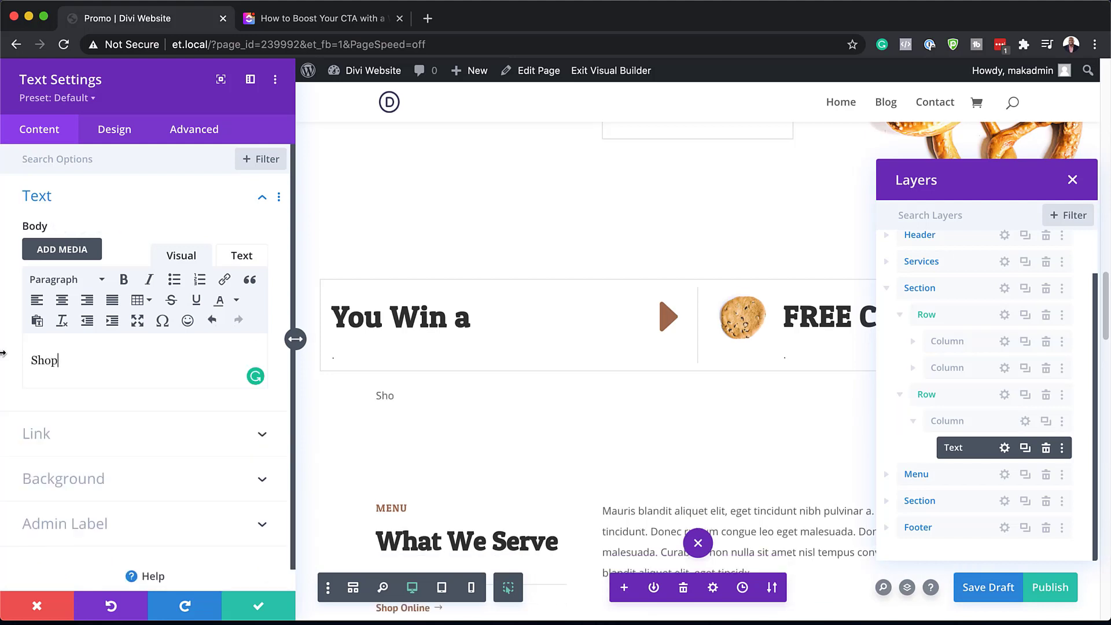
text( Online)
Duplicate the "Shop Online" text module and replace one copy's body with the "Donec nec justo eget felis facilisis fermentum..." placeholder paragraph
click(1026, 449)
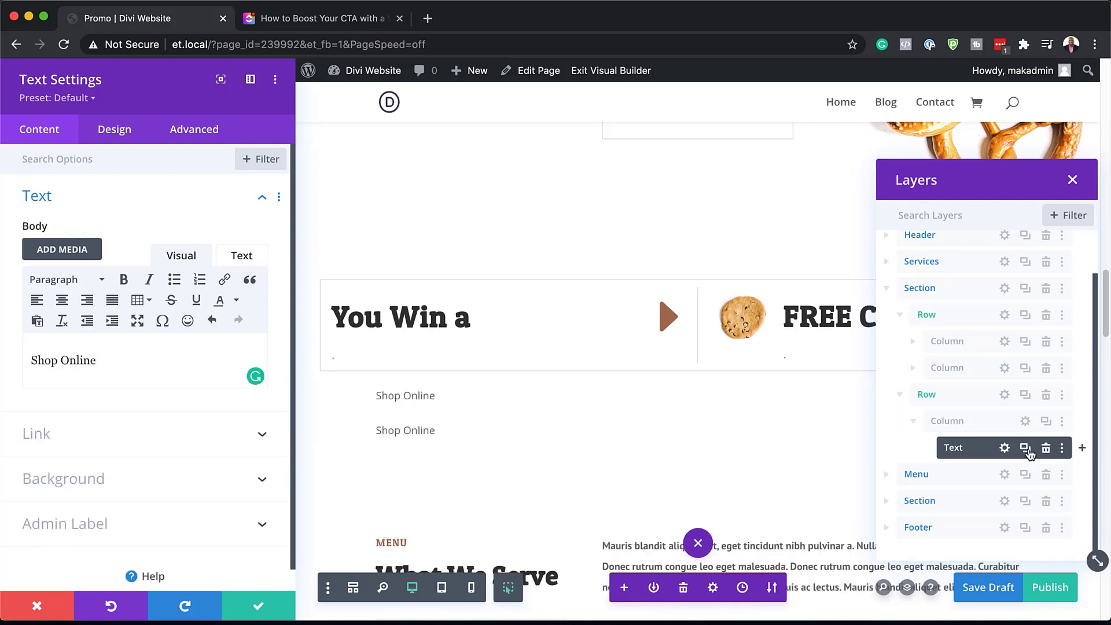
triple_click(116, 361)
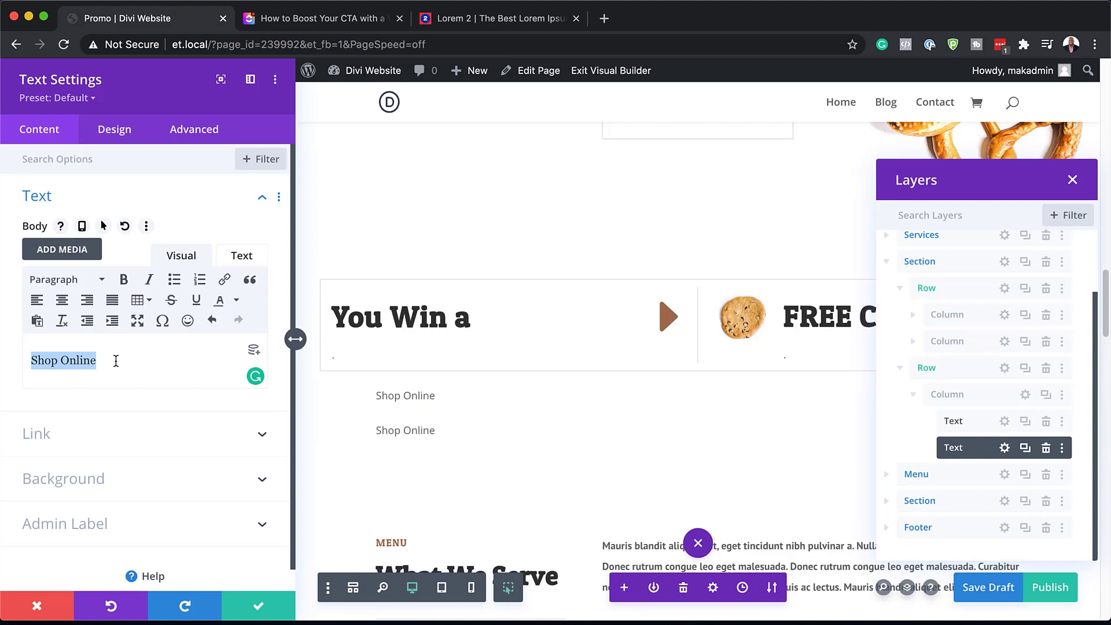
text(Donec nec justo eget felis facilisis fermentum. Aliquam porttitor mauris sit amet orci. Aenean dignissim pellentesque felis.)
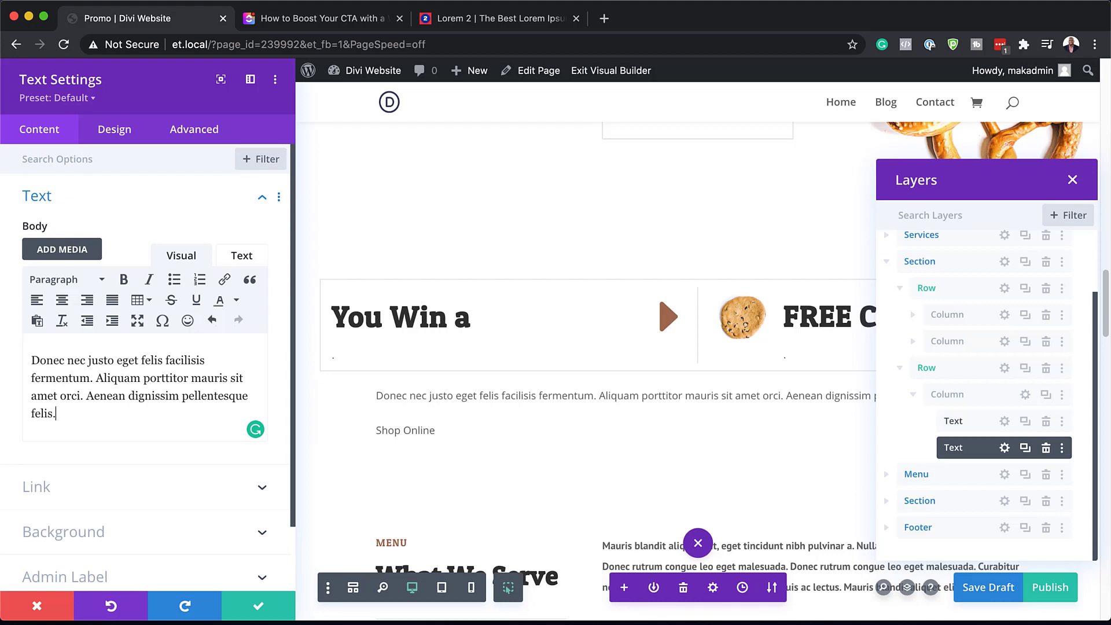
Set the placeholder paragraph's text font to PT Sans with Bold weight
click(128, 129)
click(68, 204)
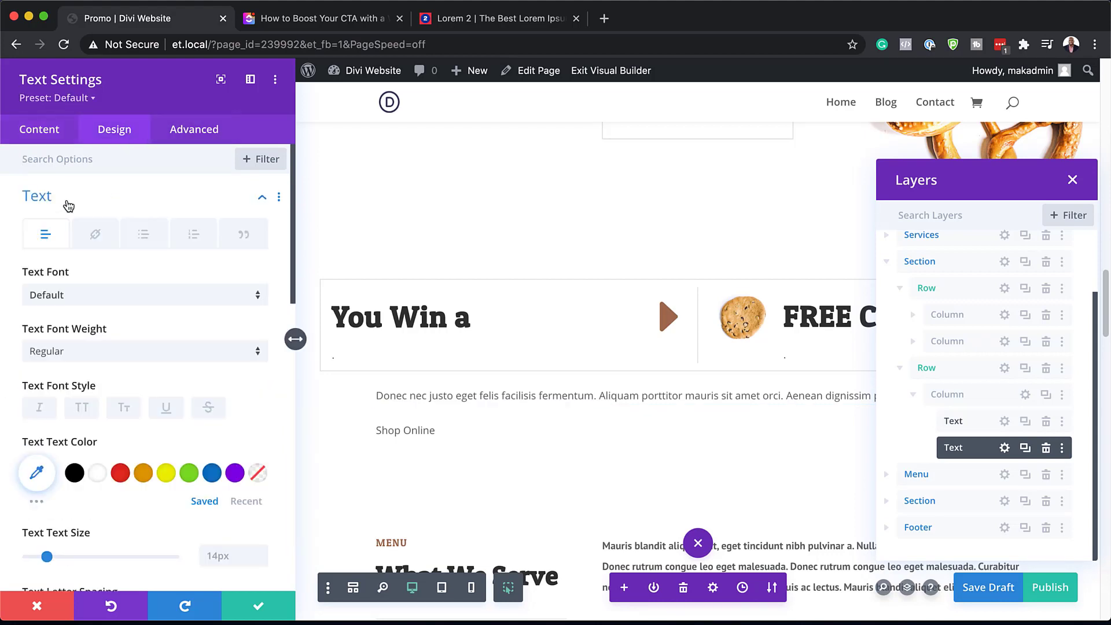
click(84, 296)
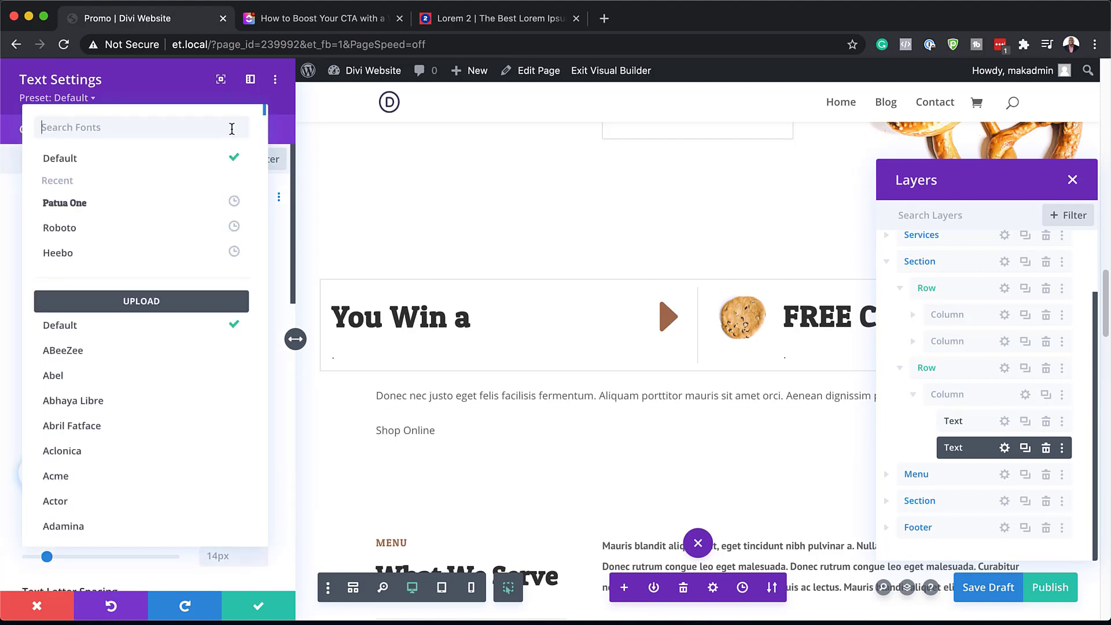
click(232, 129)
text(pt s)
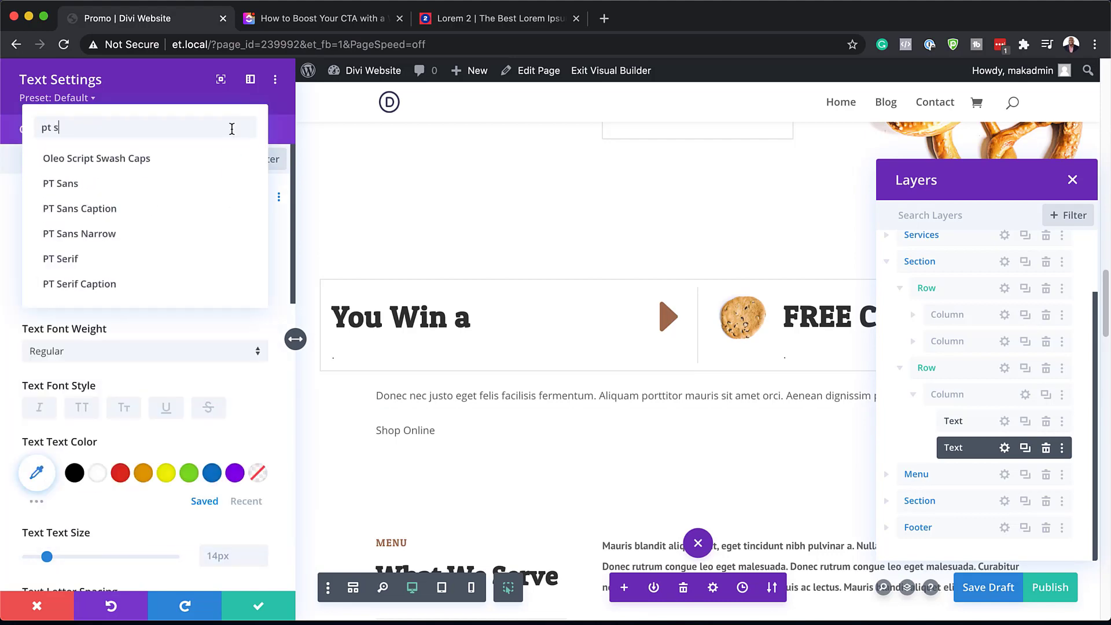
click(110, 188)
click(91, 356)
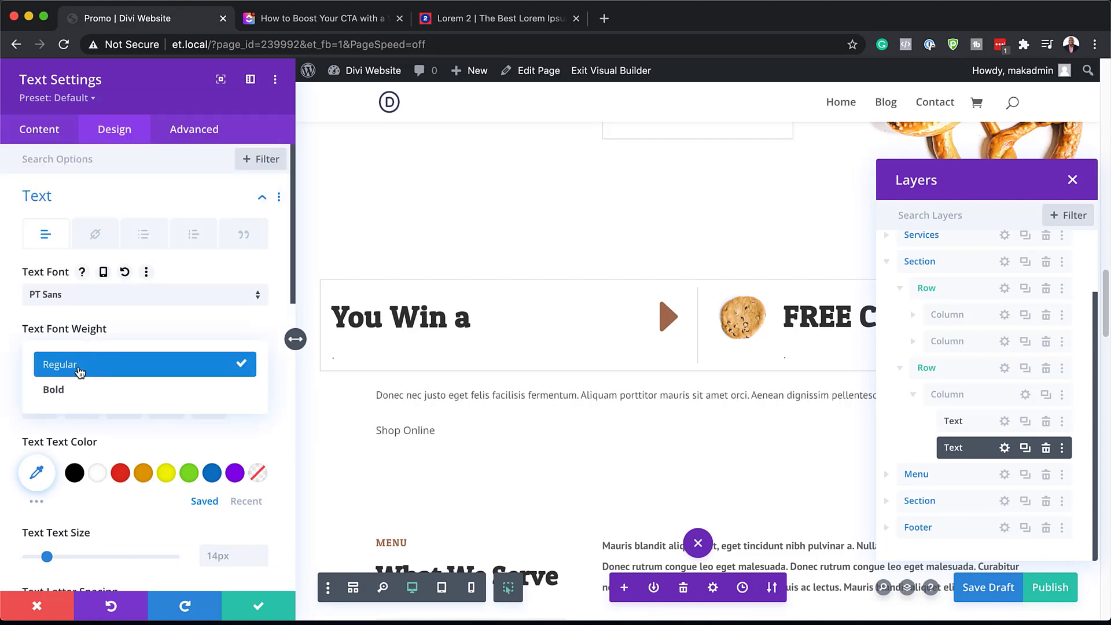
click(74, 391)
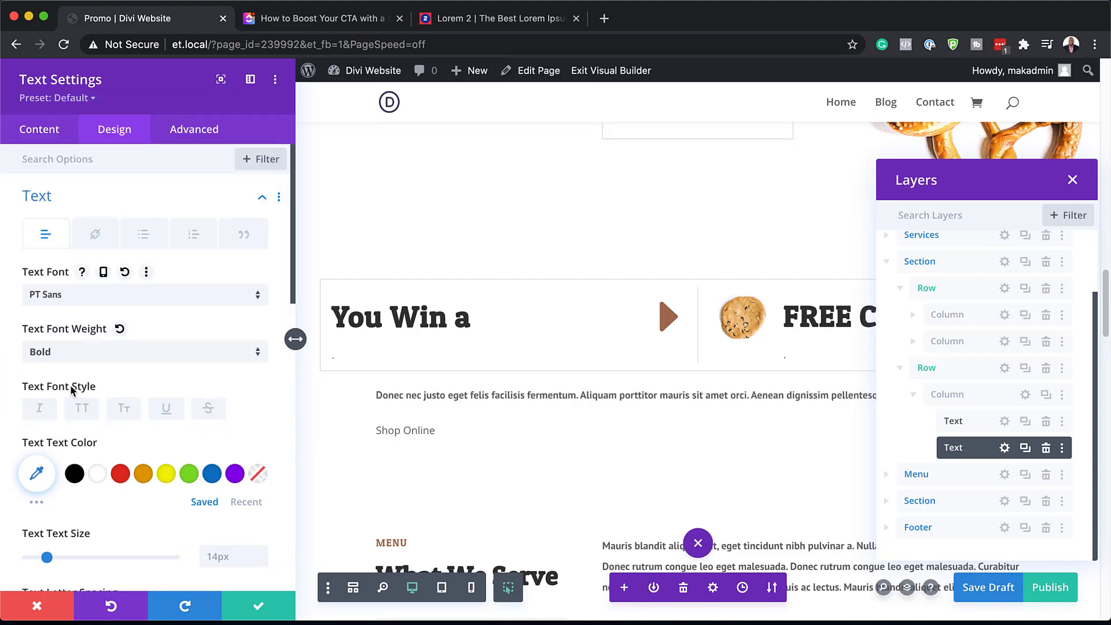
Set the paragraph's text size to 16px and line height to 2em, center-align it, and save the module
scroll(148, 408, down, 5)
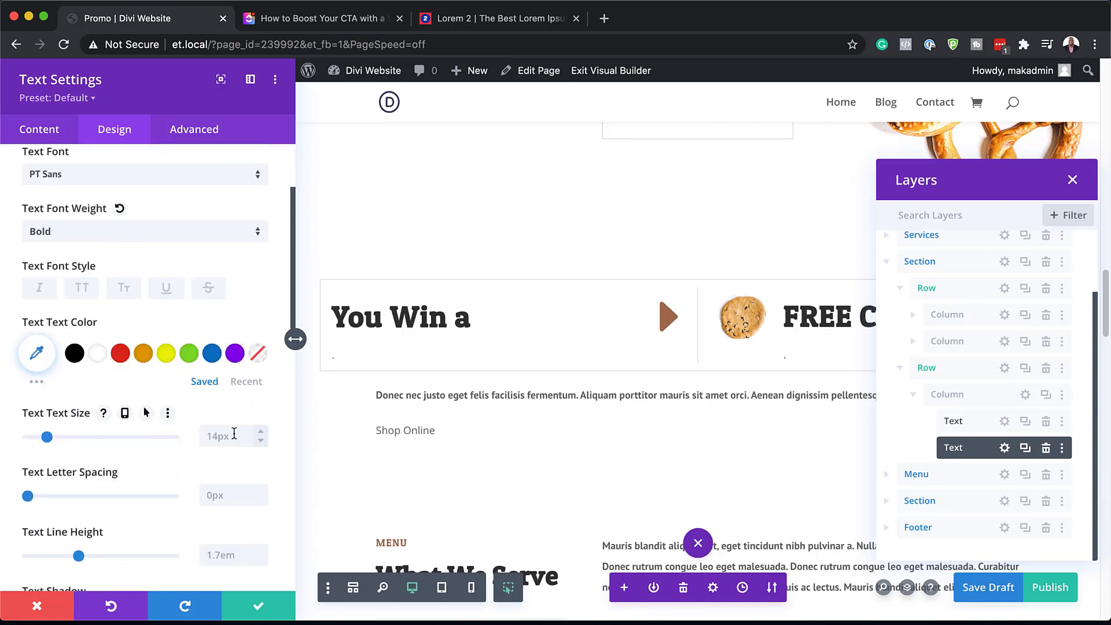
click(261, 433)
click(261, 433)
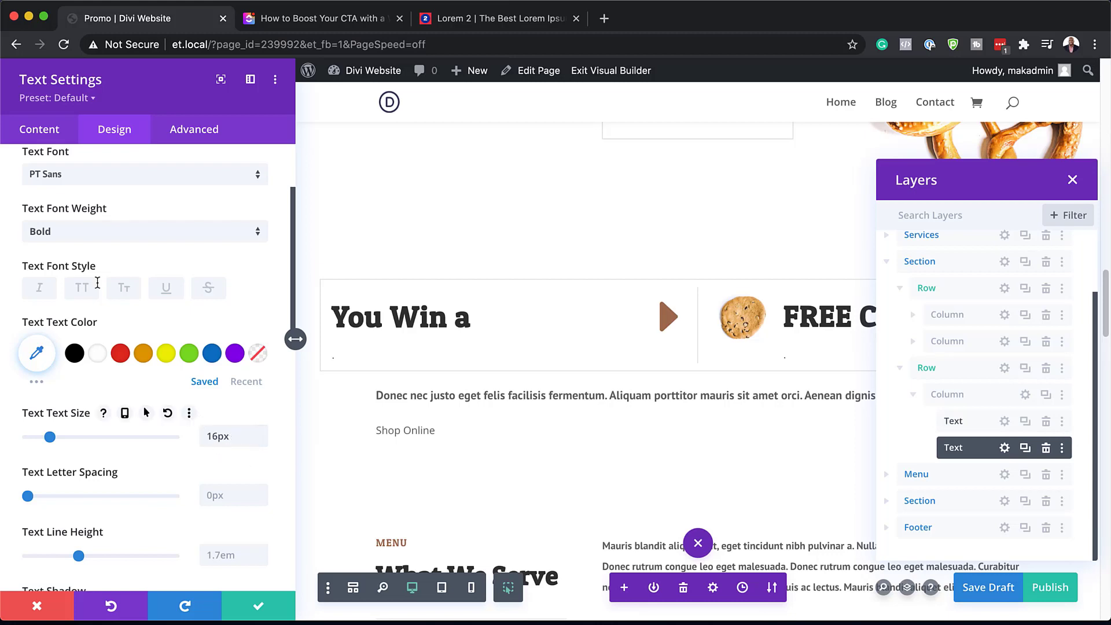
scroll(218, 480, down, 3)
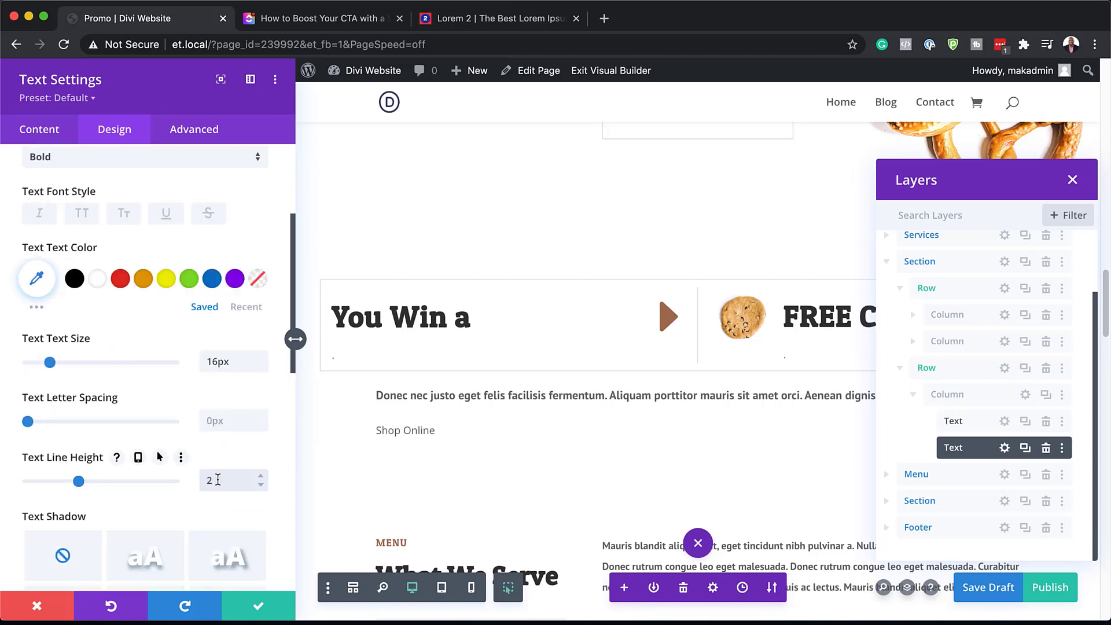
text(em)
scroll(199, 502, down, 8)
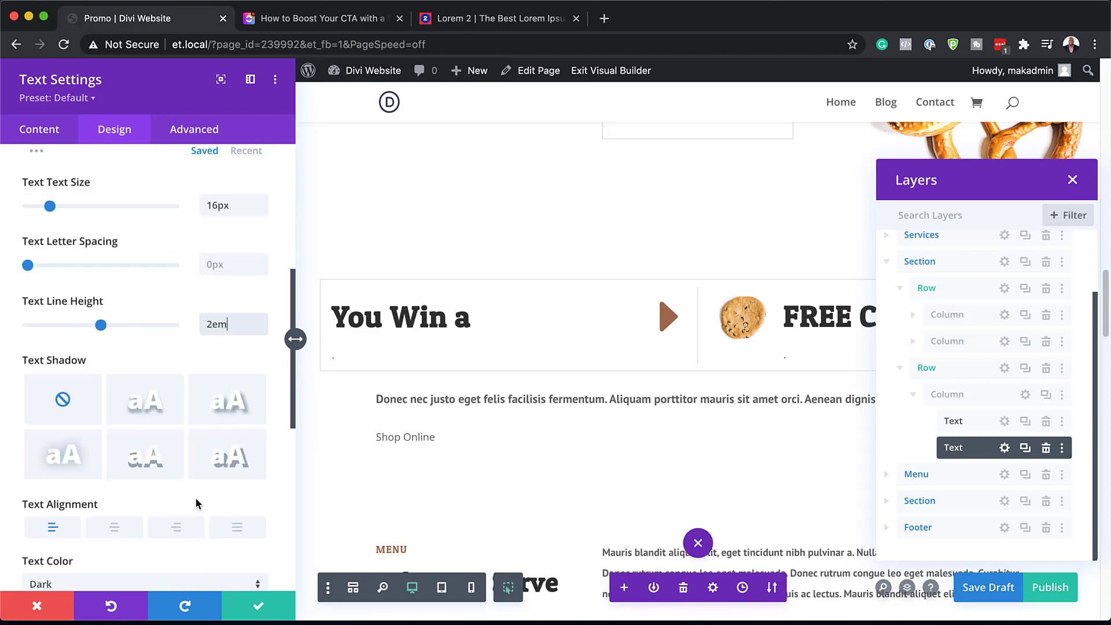
click(120, 467)
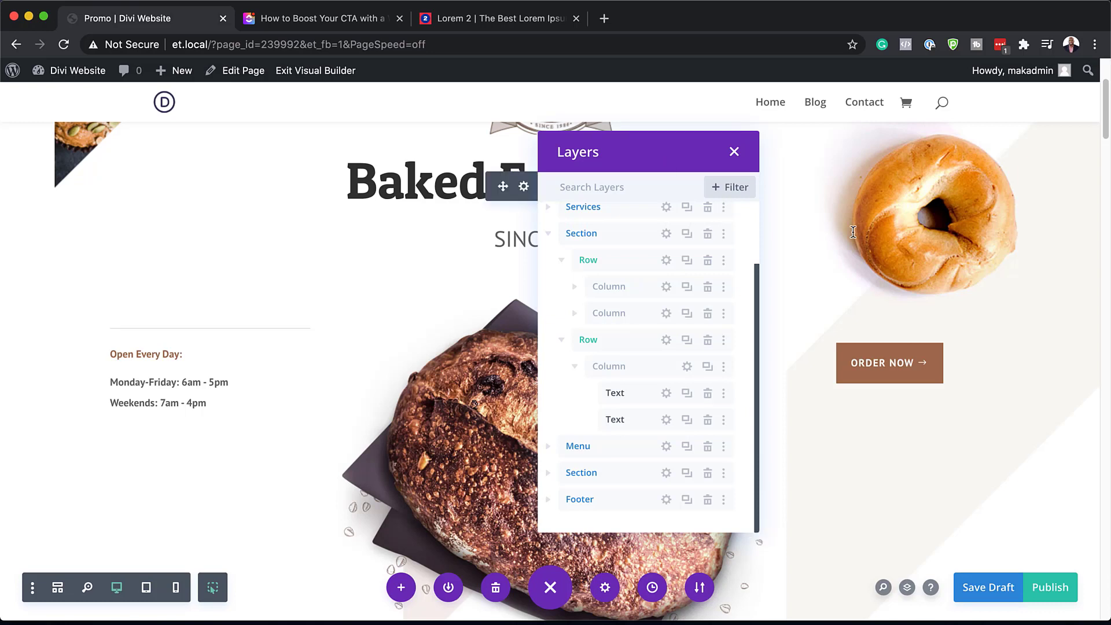
Copy the header's "Order Now" button module and paste it below the text modules in the new row
mouse_move(890, 363)
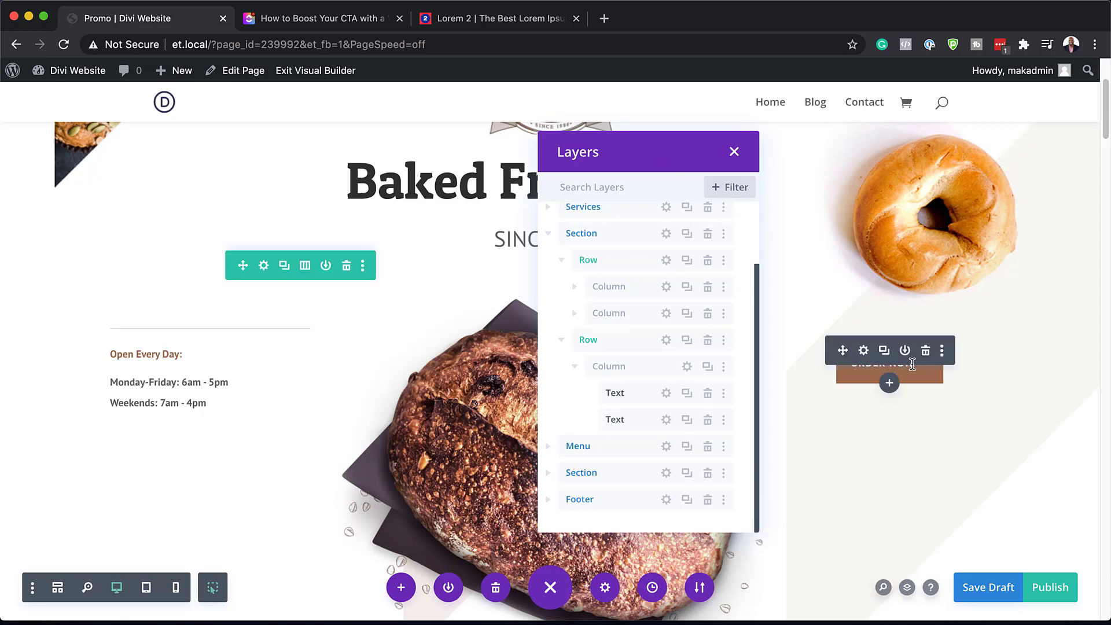
click(942, 351)
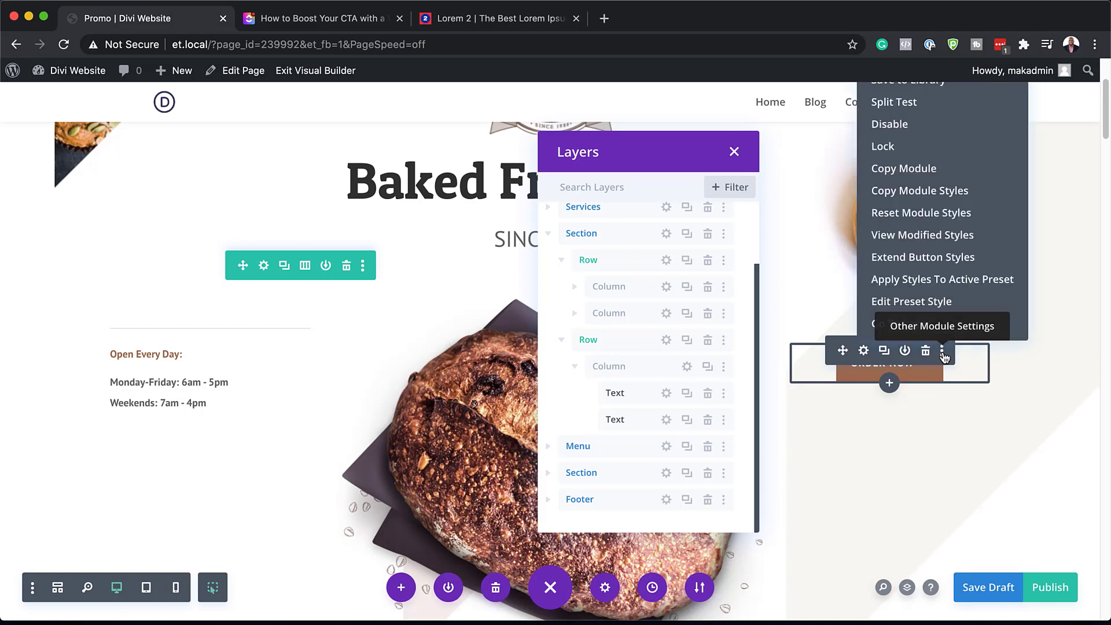
click(930, 168)
scroll(272, 416, down, 2)
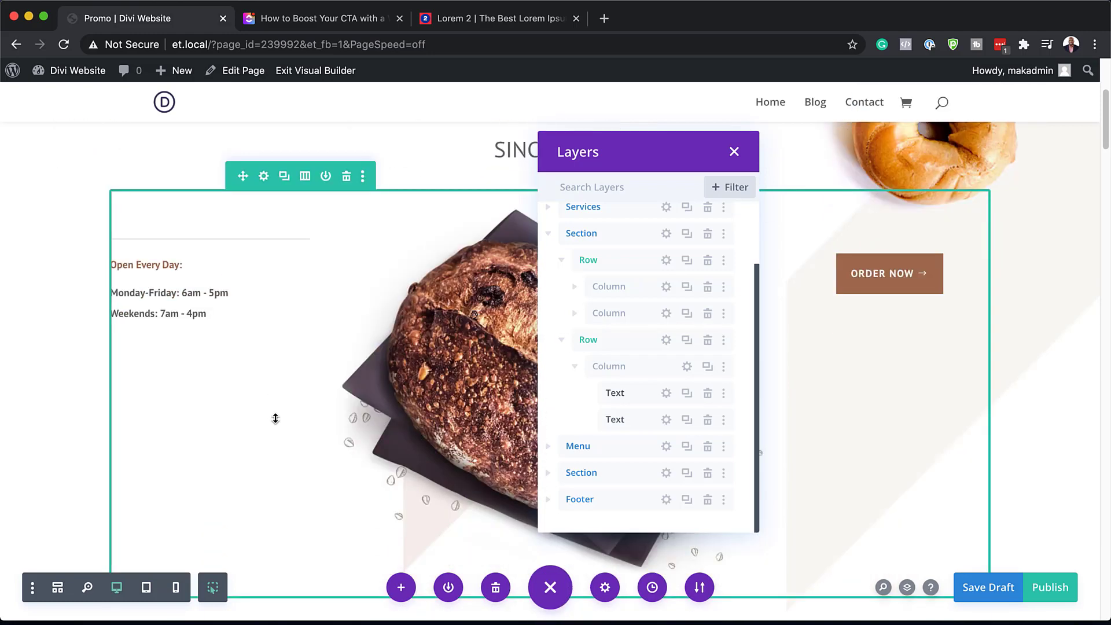
scroll(275, 418, down, 6)
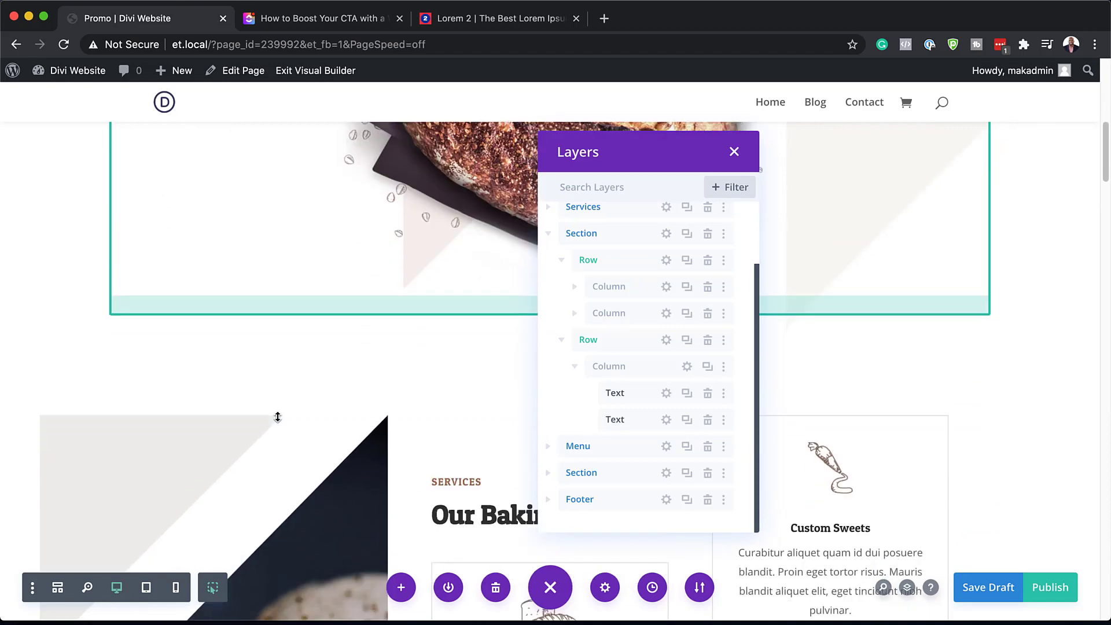
scroll(278, 417, down, 20)
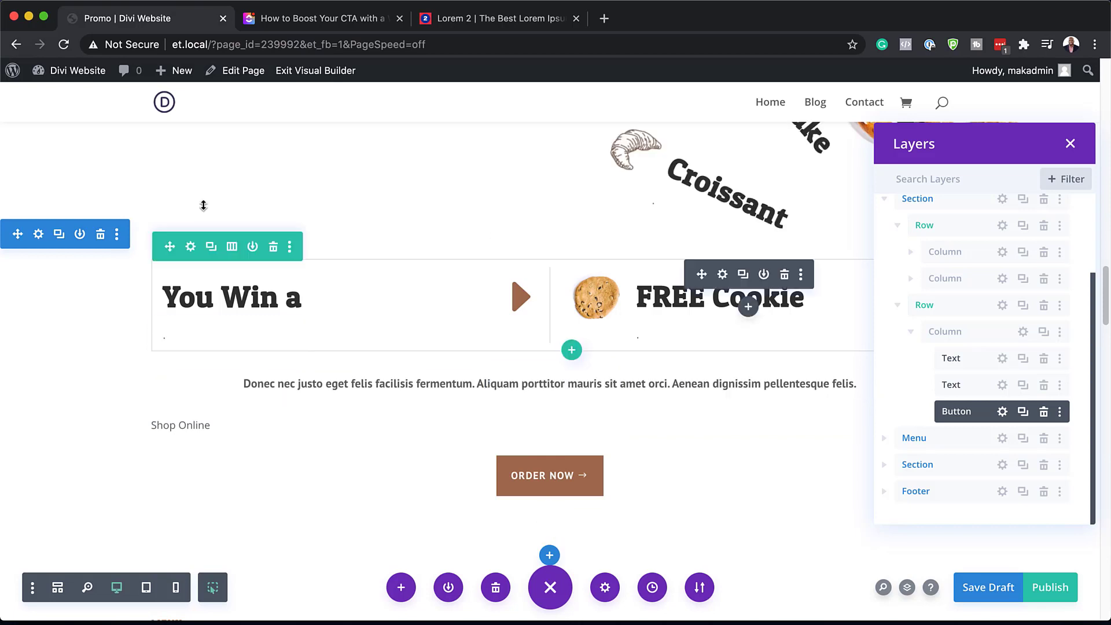
Move the "Shop Online" text module above the paragraph and center-align its text
drag(965, 383, 972, 362)
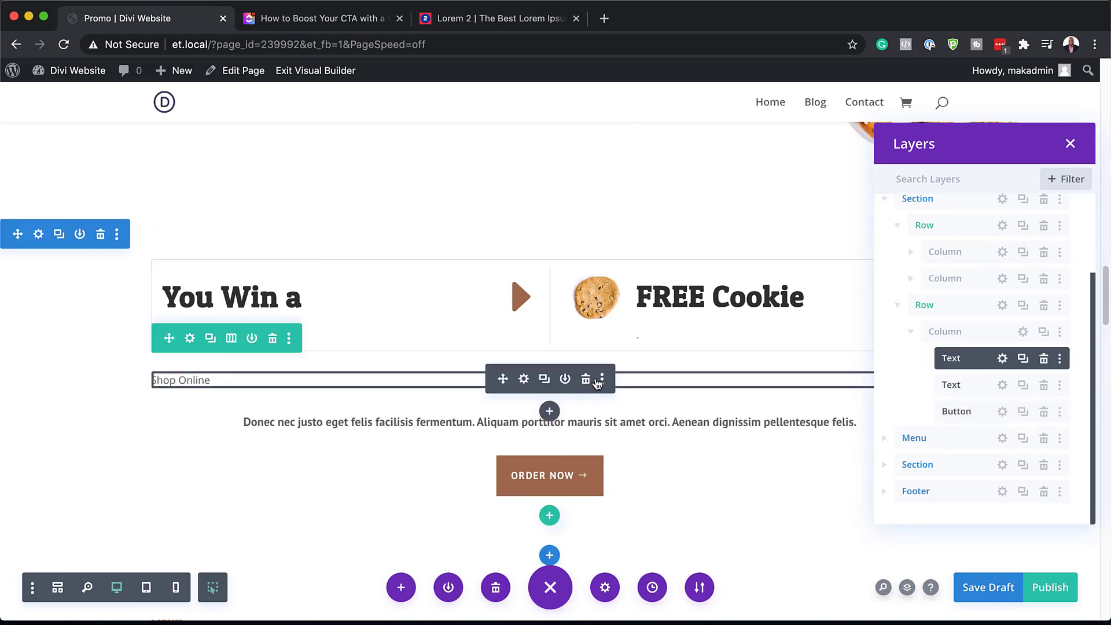
click(524, 379)
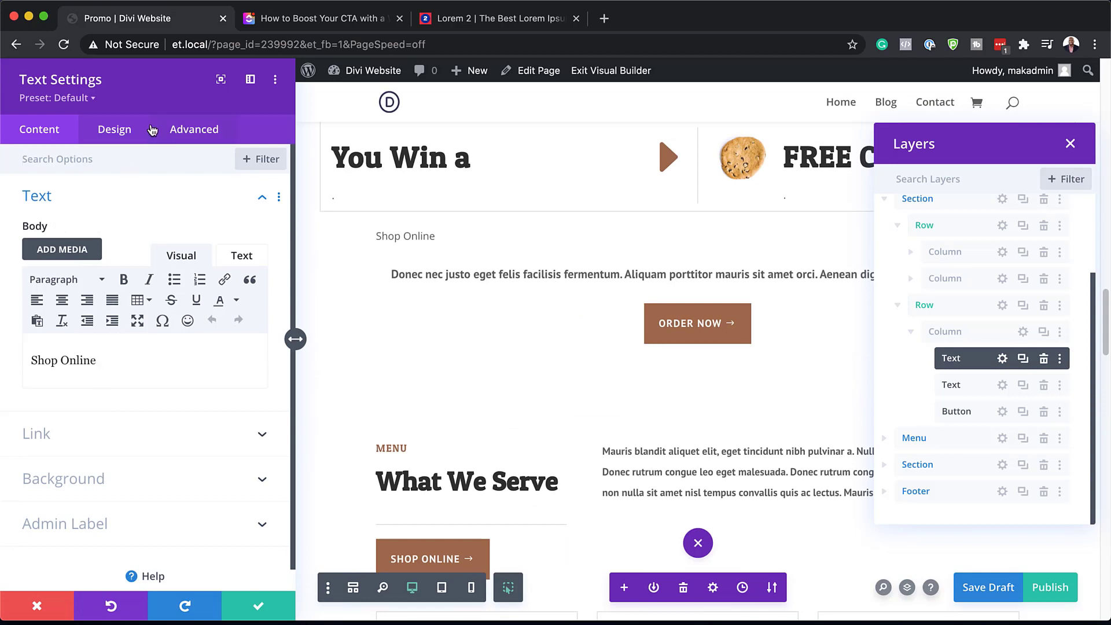
click(119, 130)
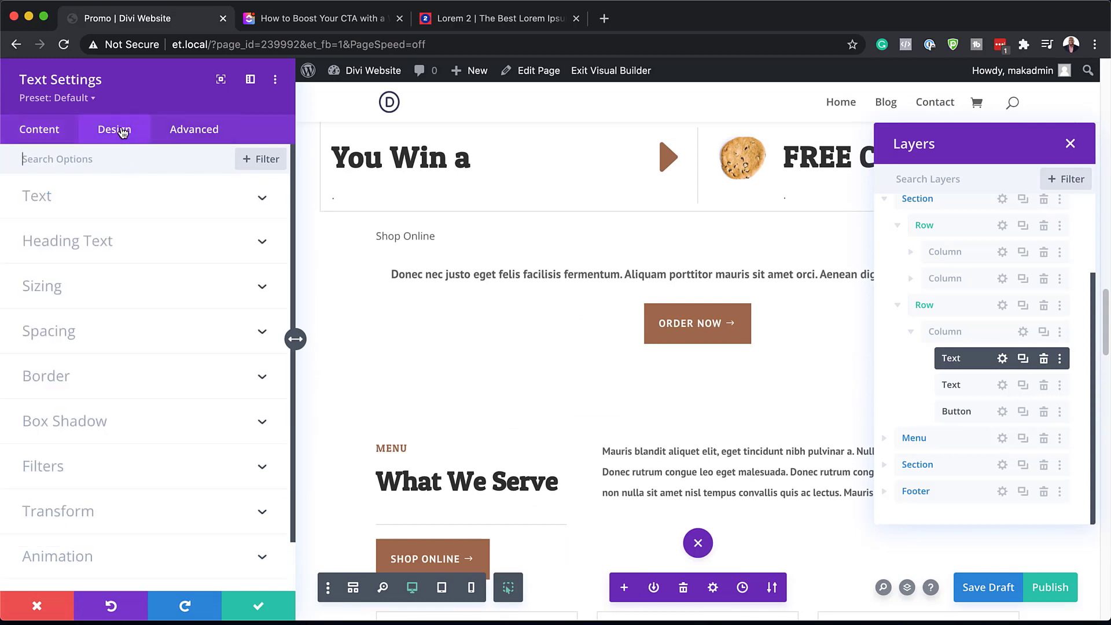
click(58, 201)
scroll(149, 489, down, 5)
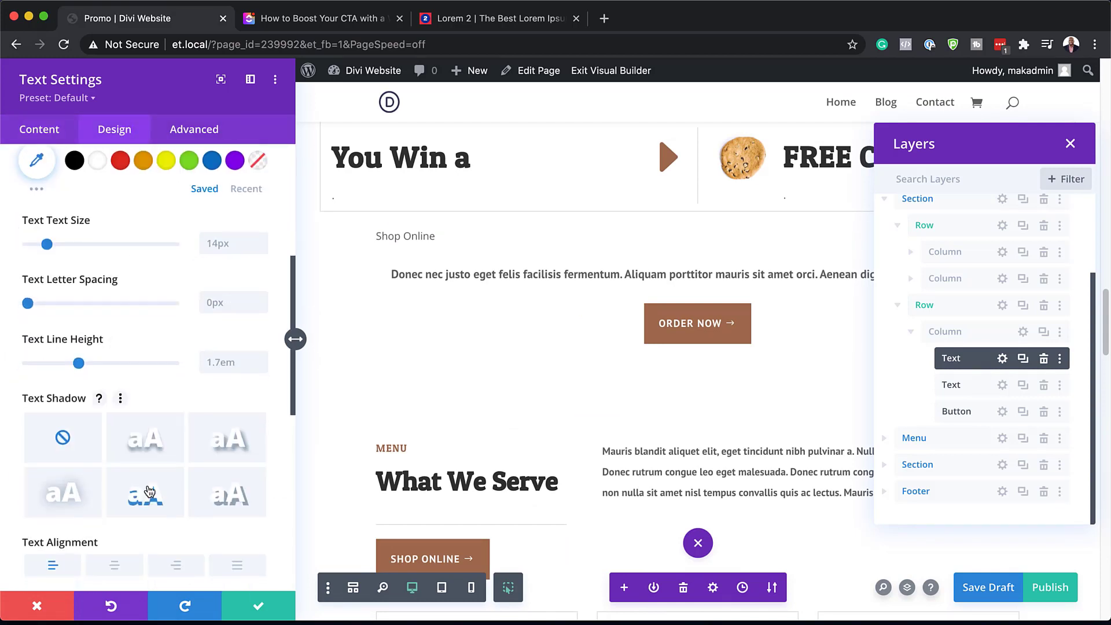
click(126, 564)
Set the "Shop Online" text size to 28px and its font to Patua One
scroll(125, 555, up, 2)
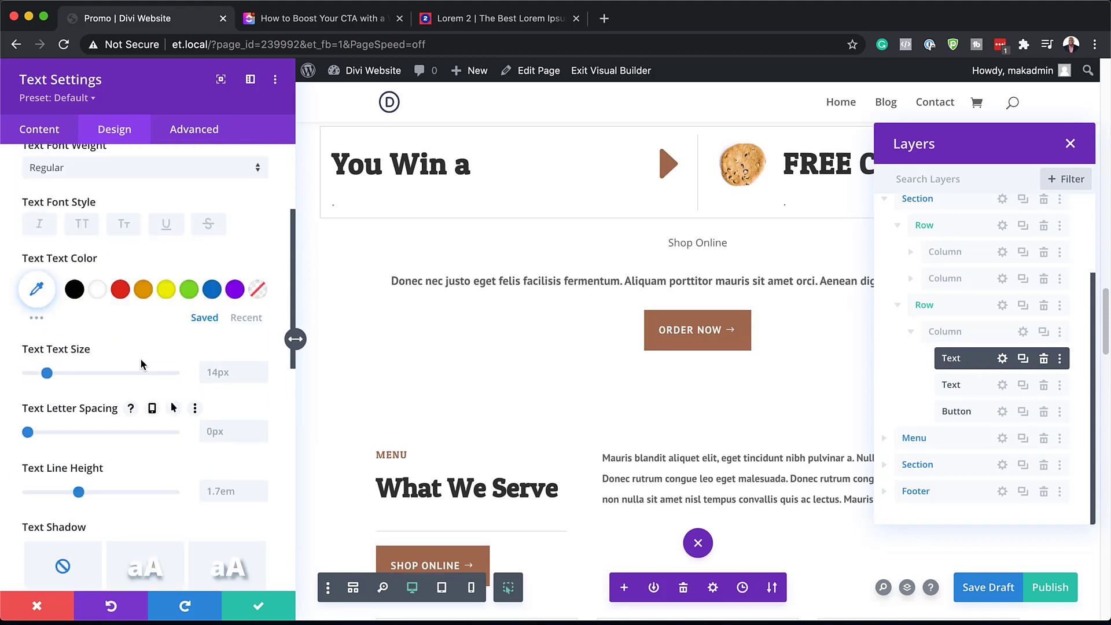
drag(47, 373, 68, 374)
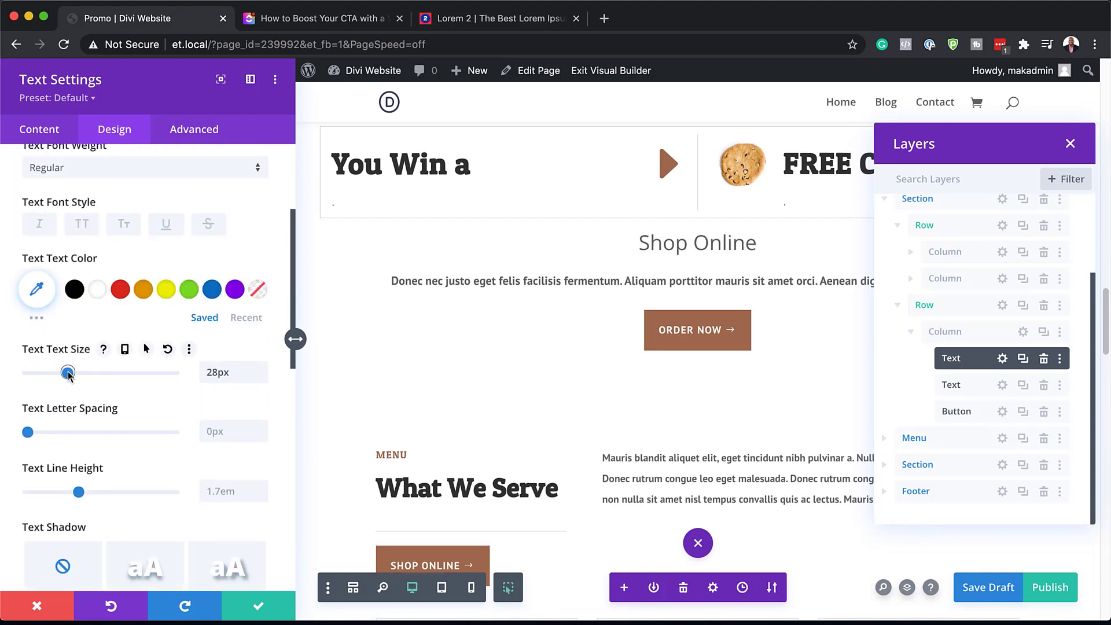
scroll(116, 341, up, 3)
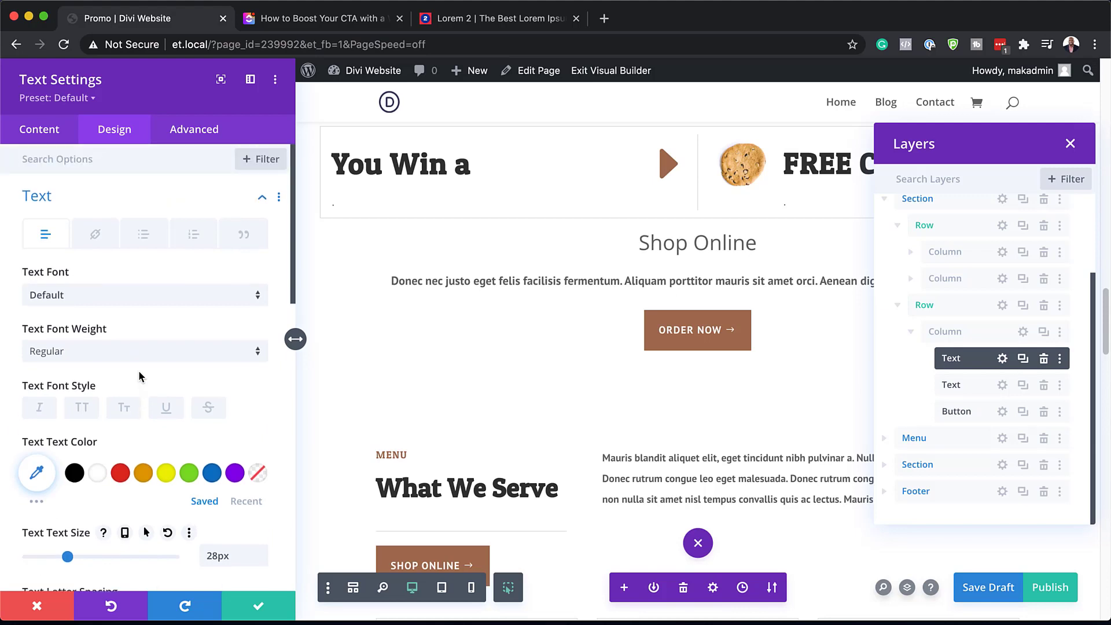
click(118, 297)
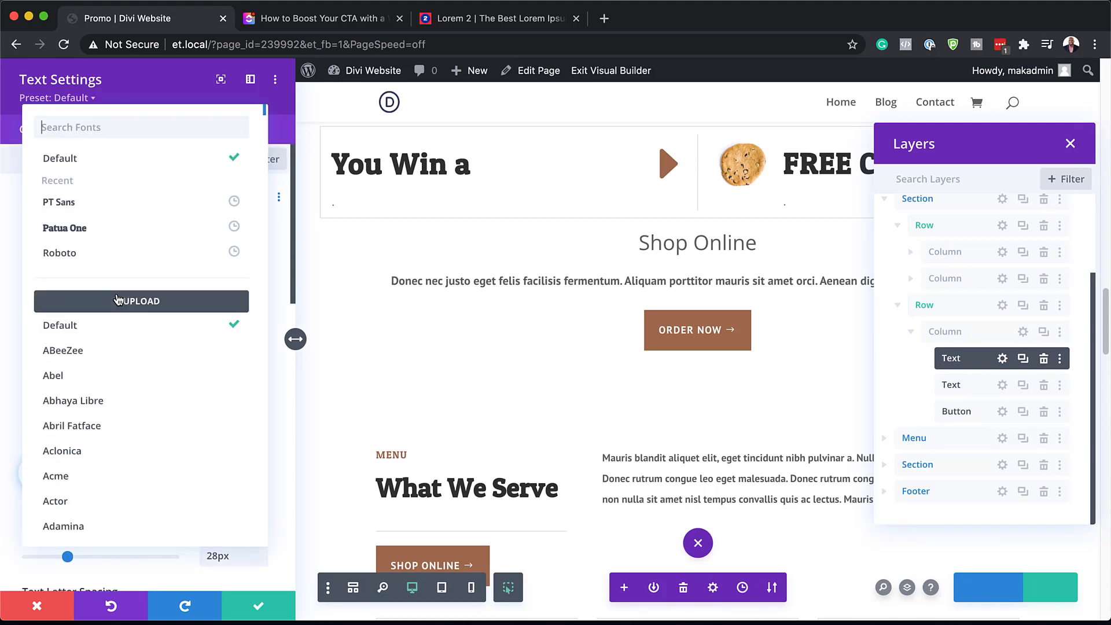
click(133, 227)
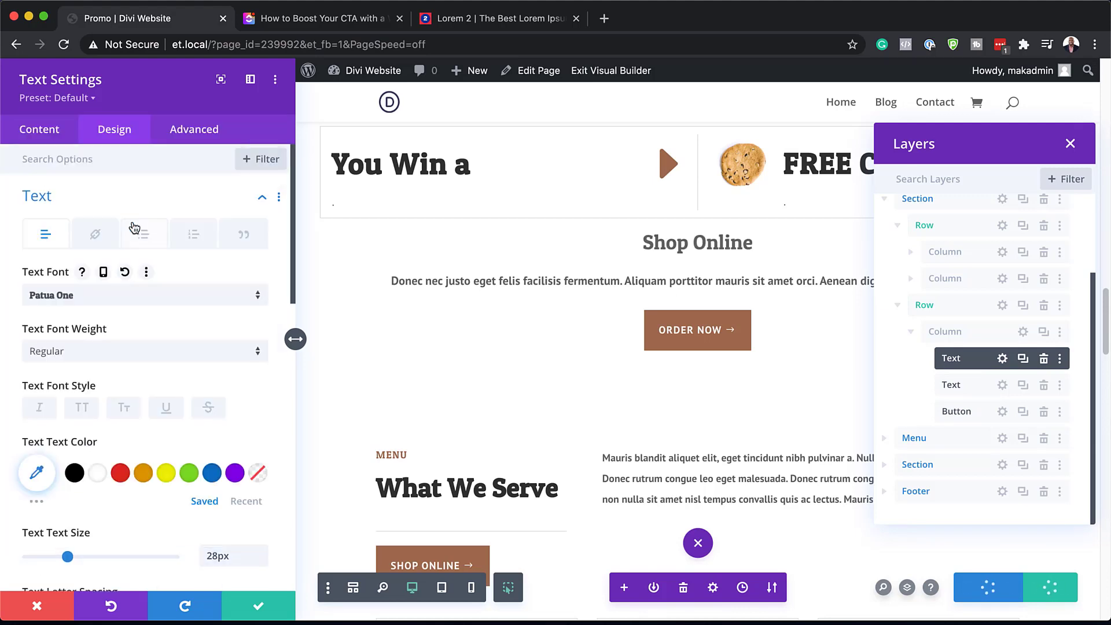
Set the "Shop Online" text's font weight to Bold
click(85, 355)
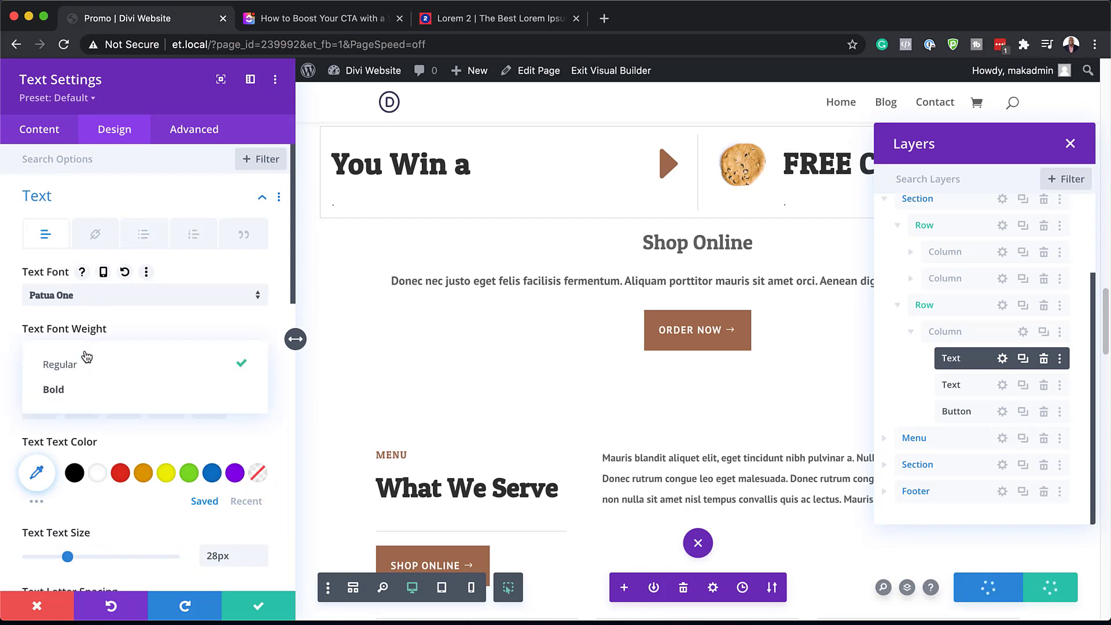
click(85, 390)
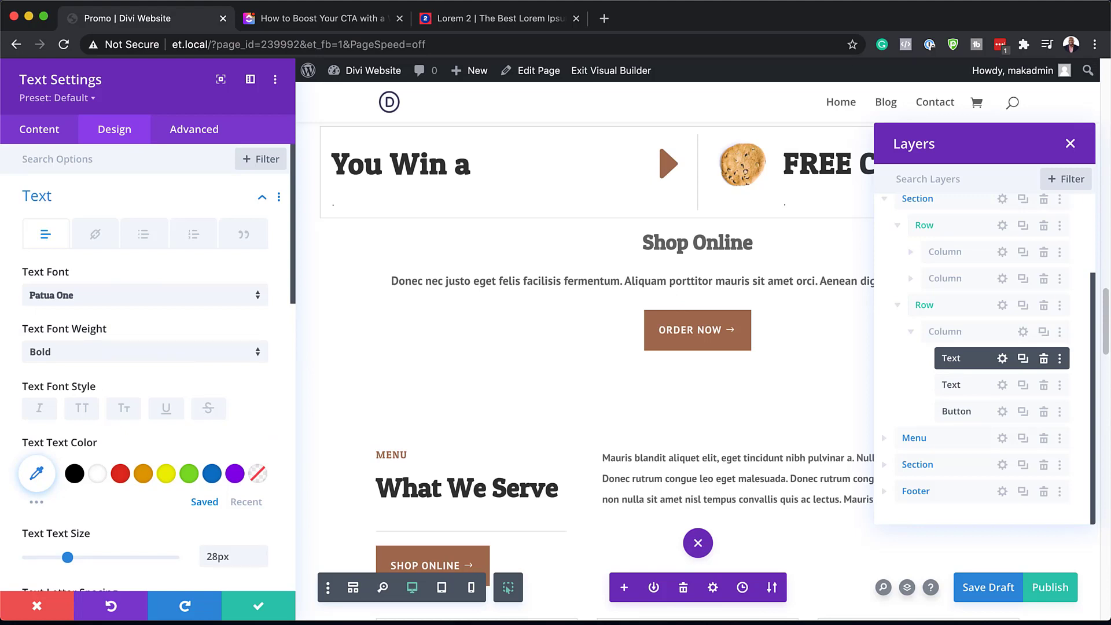
Enable the Fading In and Out scroll effect on the column containing the "Shop Online" text and button
click(1023, 333)
click(200, 130)
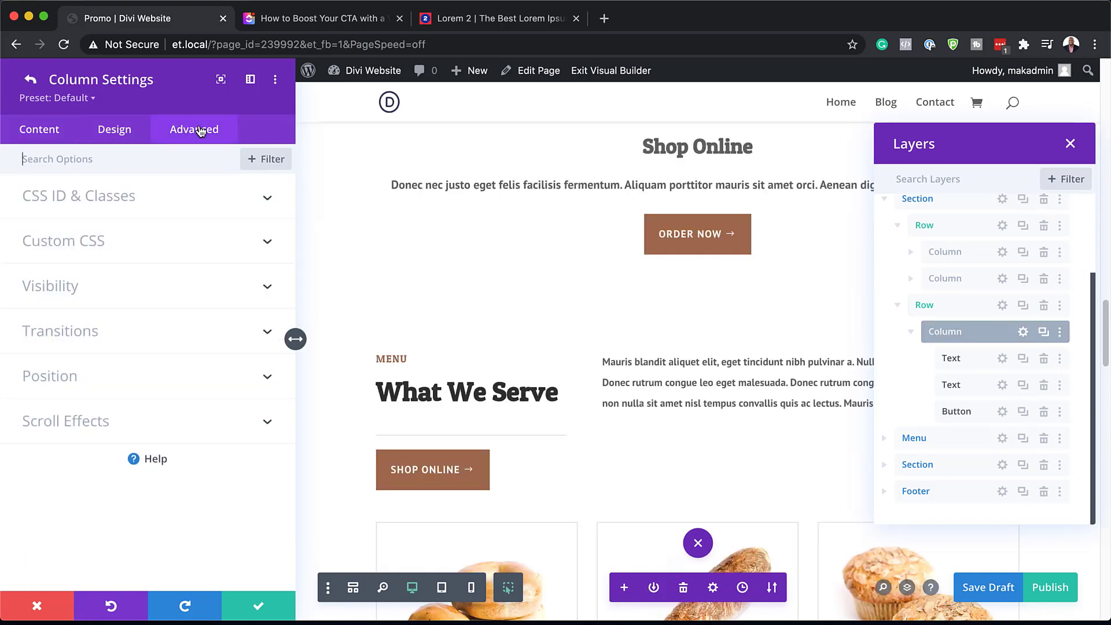
click(81, 426)
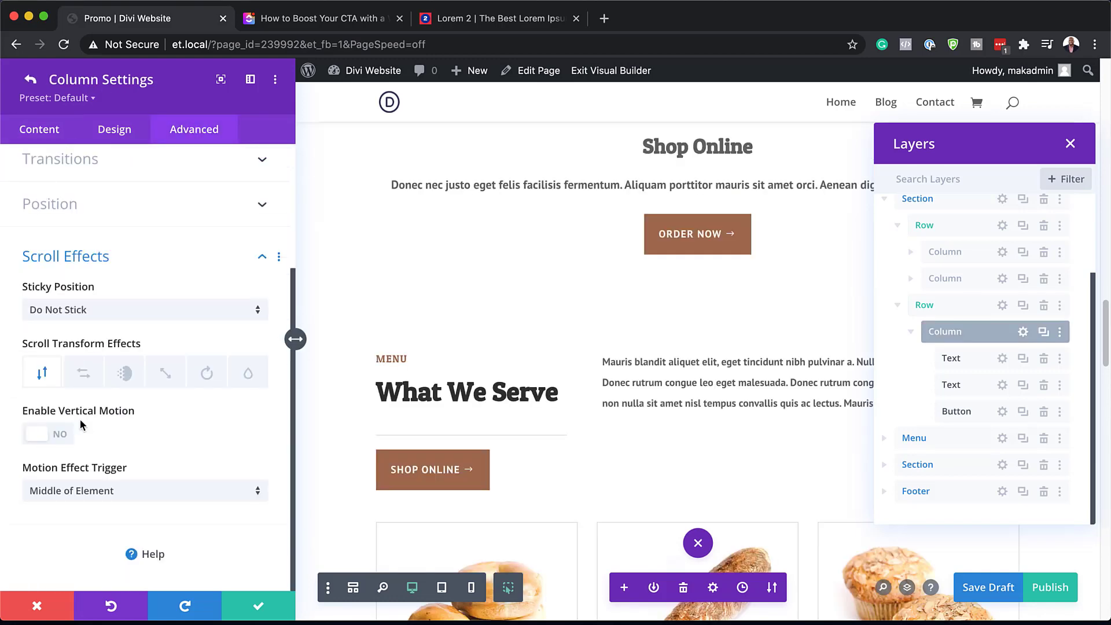
click(123, 373)
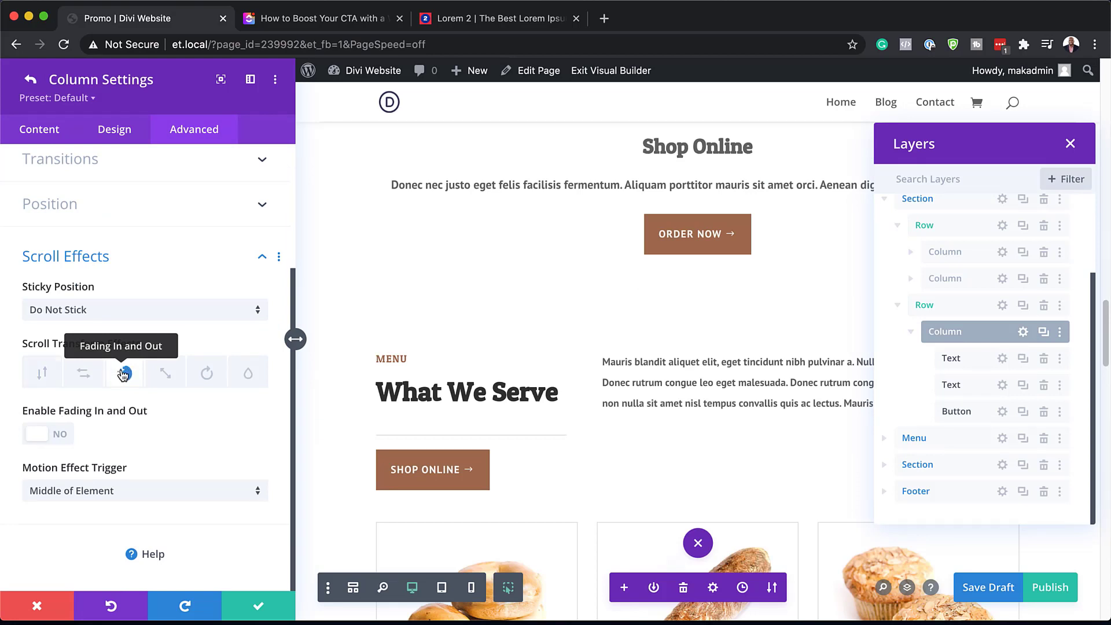
click(63, 435)
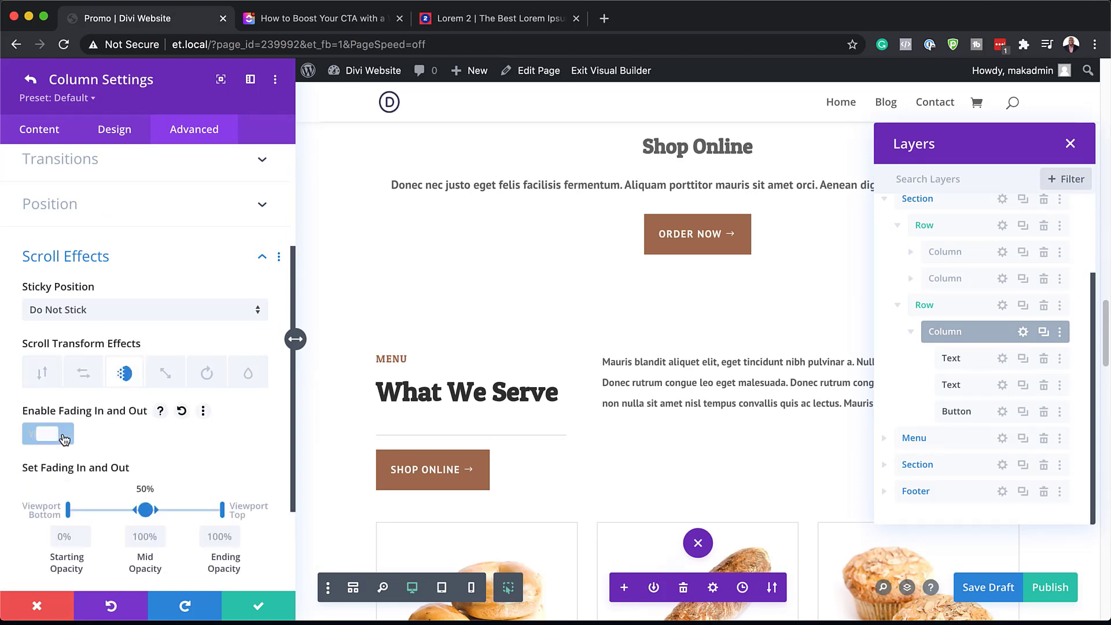
Move the column's fade start point to 50% of the viewport and its mid-opacity point to 55%
scroll(191, 451, down, 1)
scroll(191, 452, down, 1)
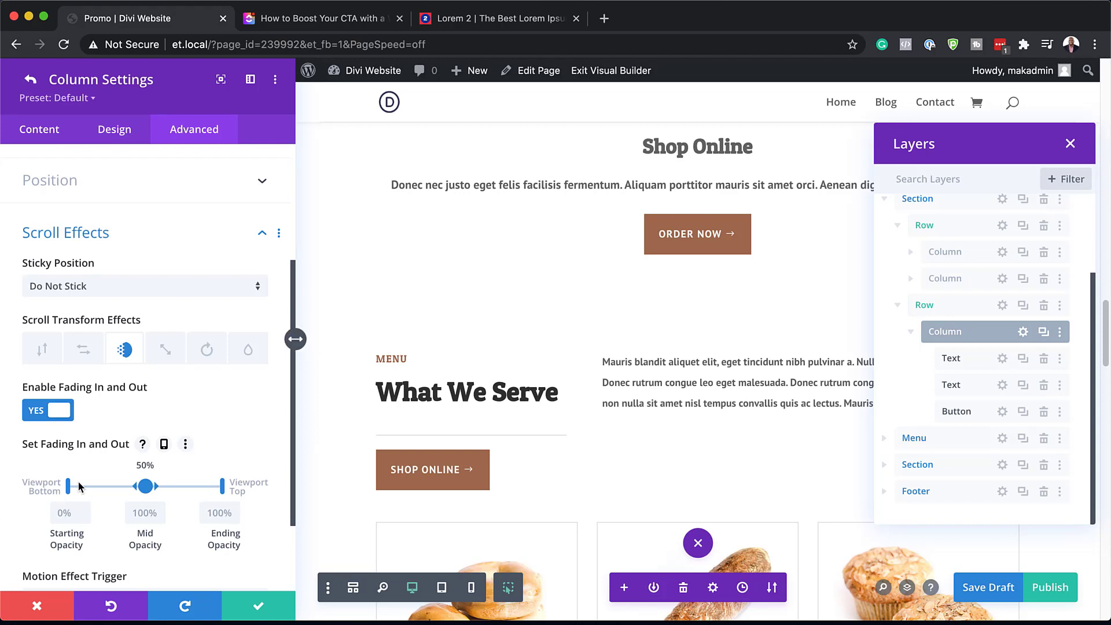
scroll(167, 412, down, 3)
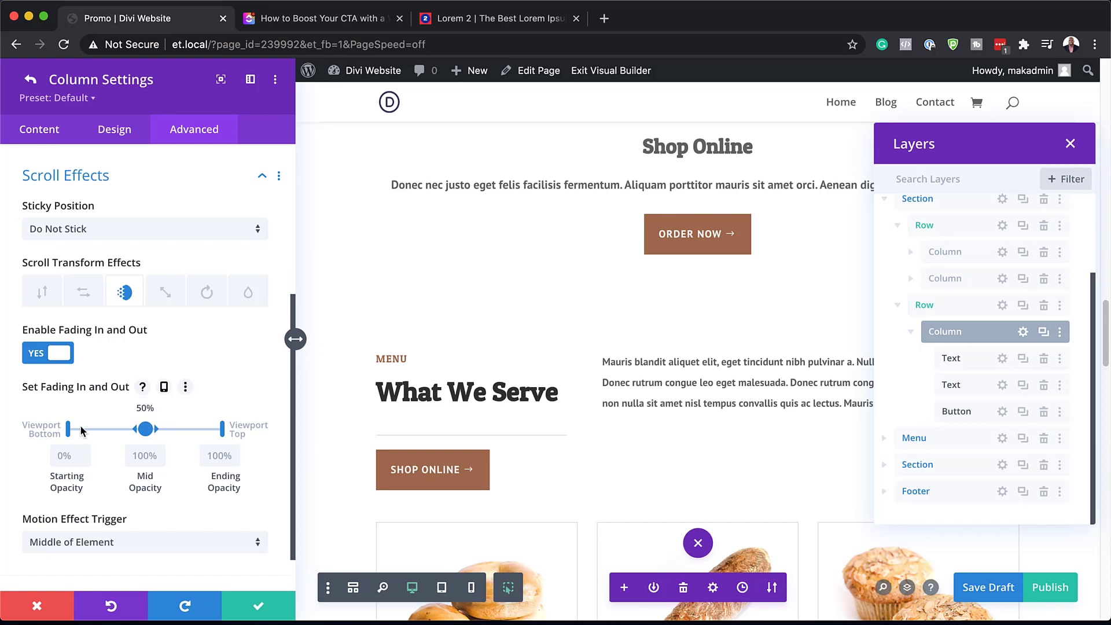
drag(81, 426, 144, 427)
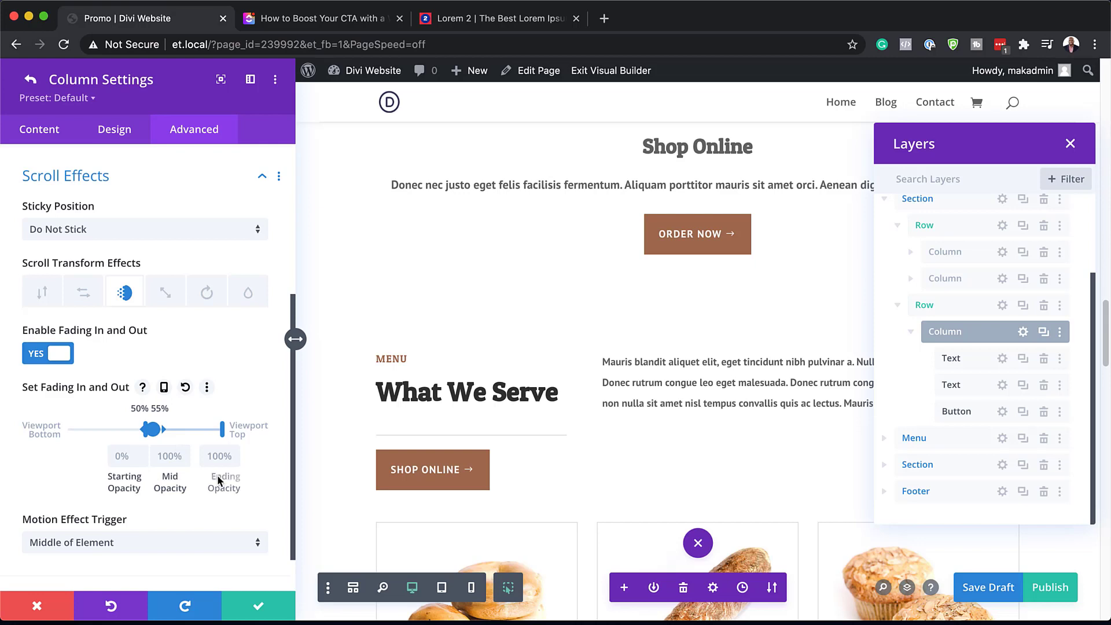
Set the column's motion effect trigger to Top of Element and save the column and row settings
scroll(243, 475, down, 2)
click(168, 513)
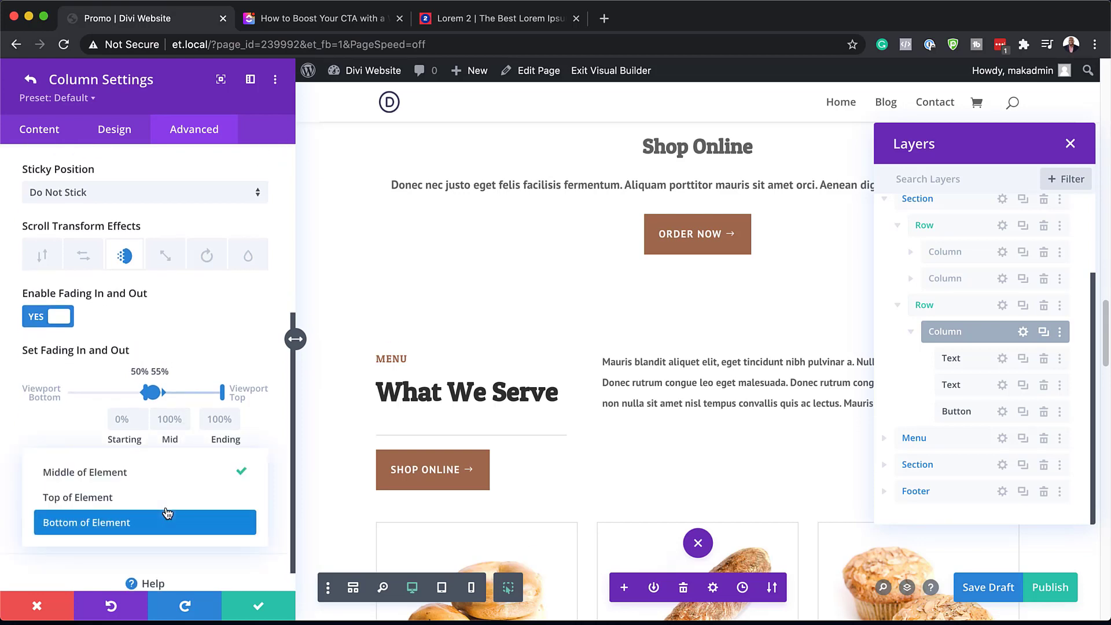
click(174, 497)
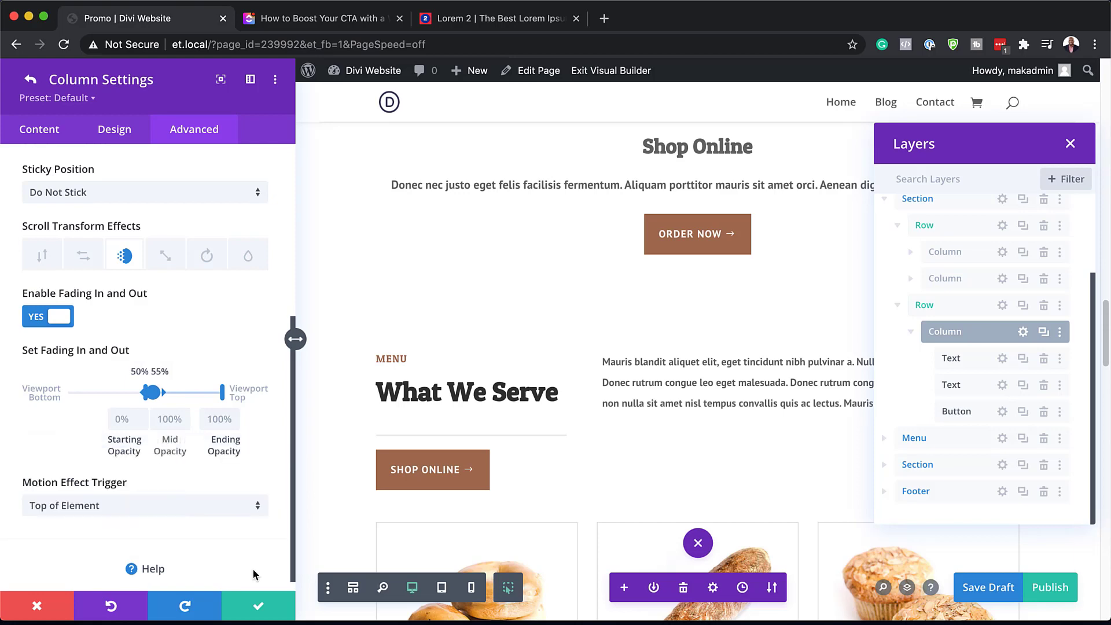
click(259, 607)
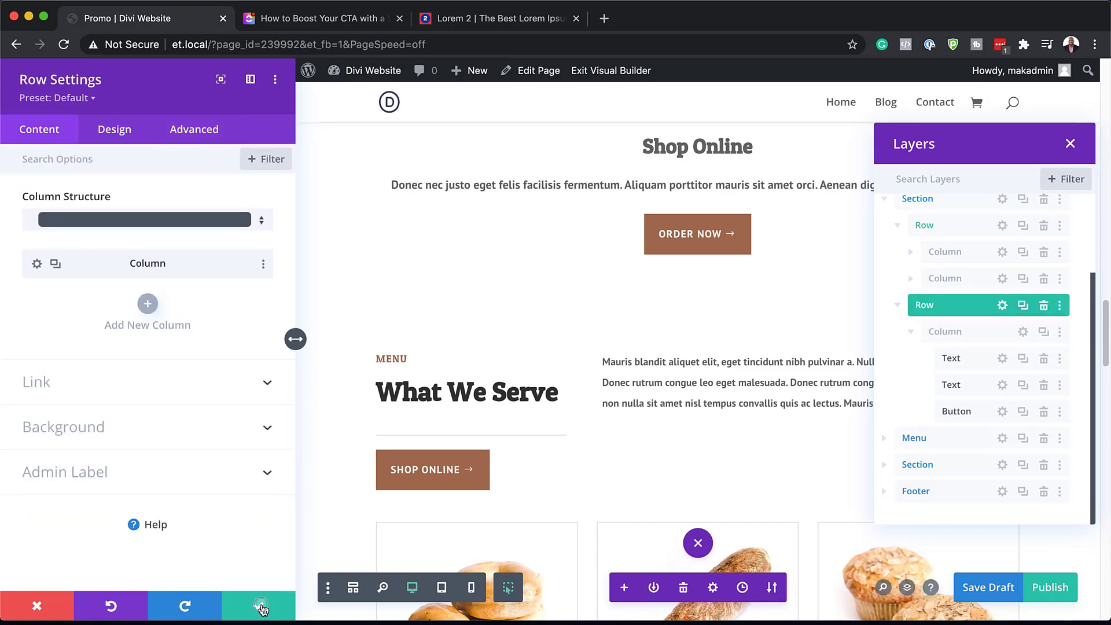
click(260, 608)
Publish the Promo page, close the layers view, and exit the Visual Builder to the live page
scroll(1092, 523, up, 1)
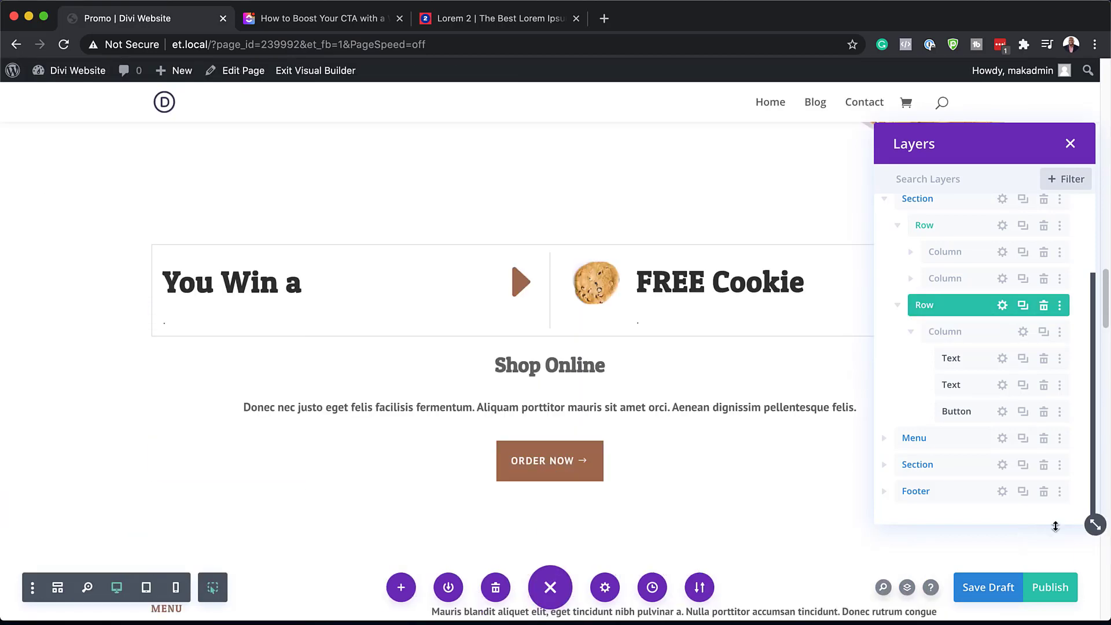
click(1062, 591)
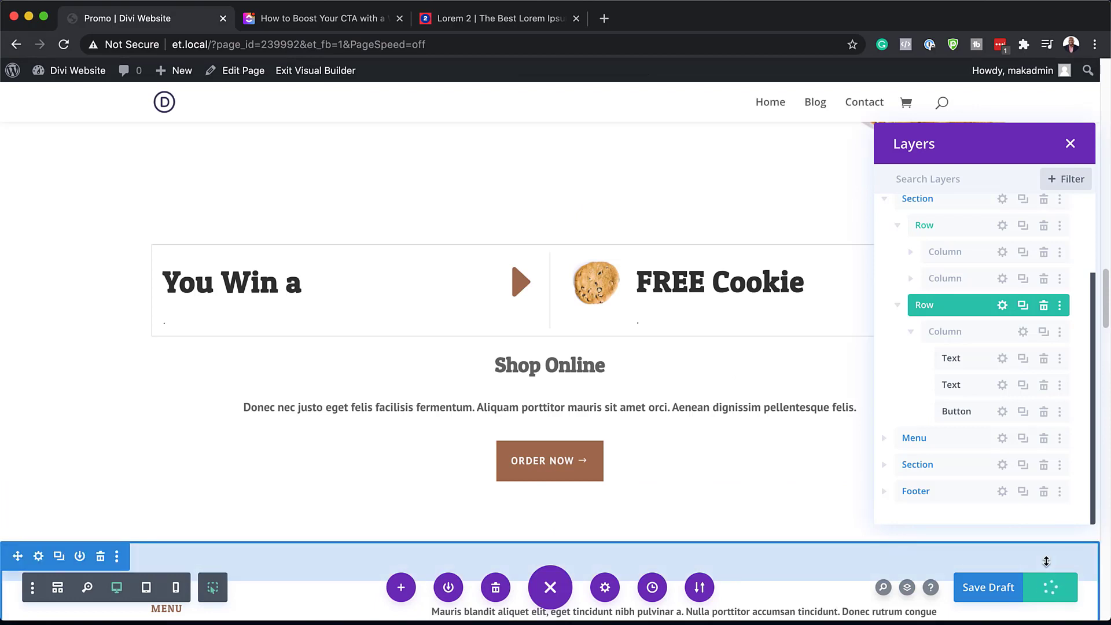
click(1070, 143)
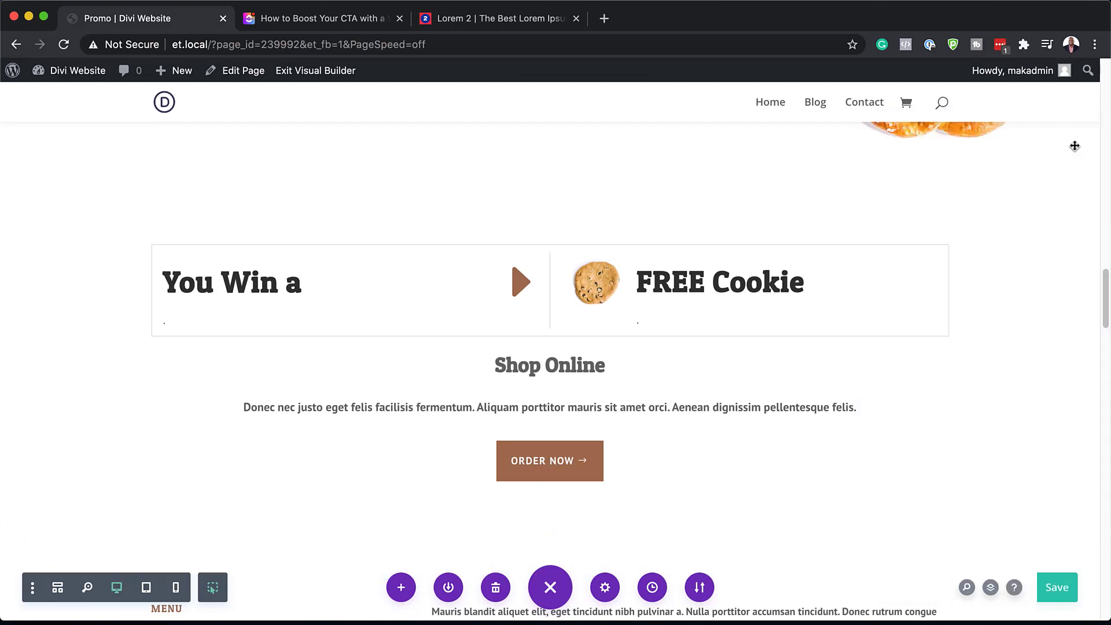
click(312, 70)
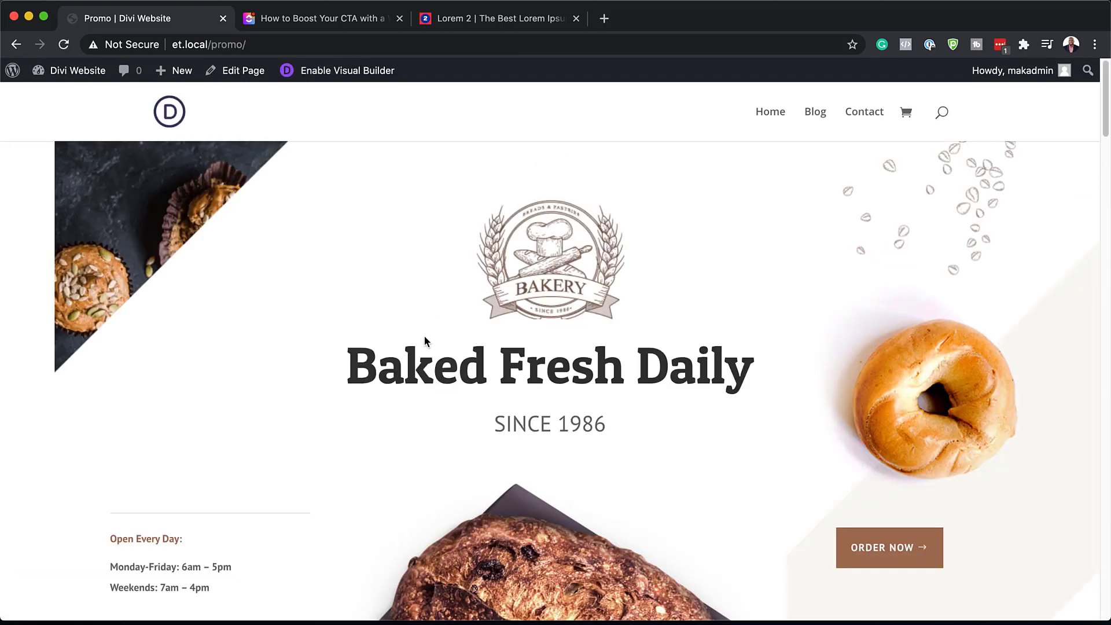
Examine the live page's rotating prize wheel and the fade-in of the "Shop Online" row while scrolling past them
scroll(423, 330, down, 8)
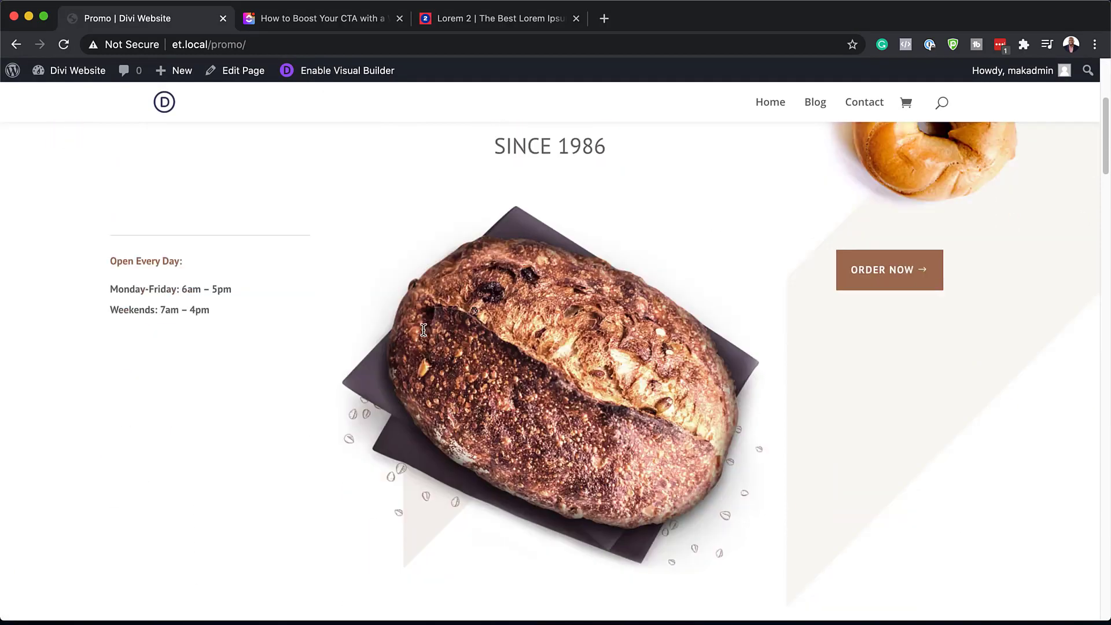
scroll(423, 334, down, 8)
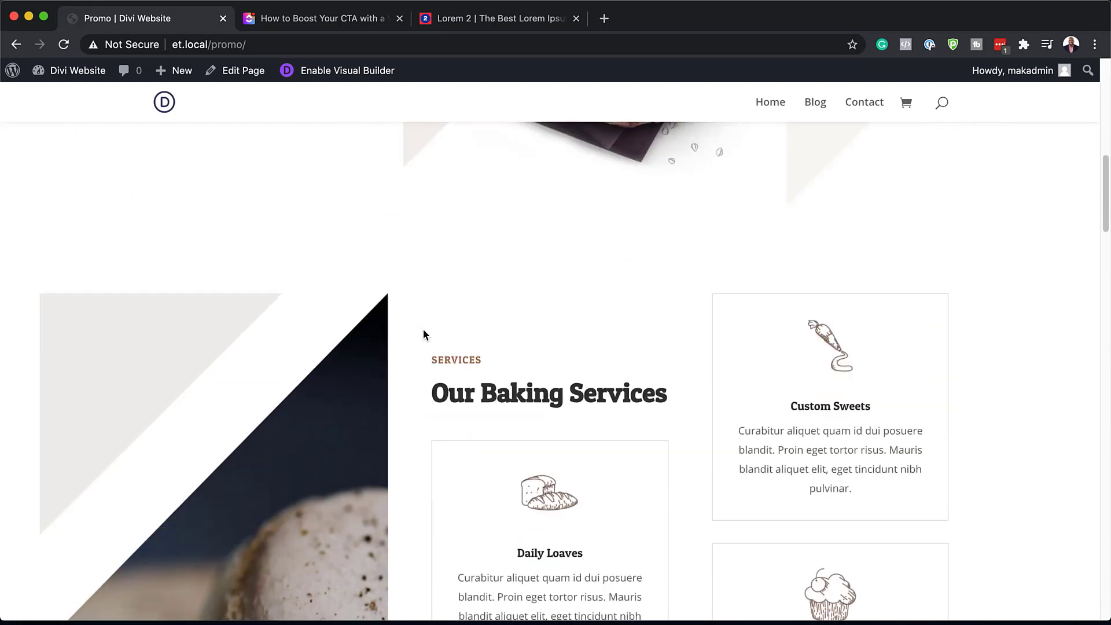
scroll(423, 335, down, 7)
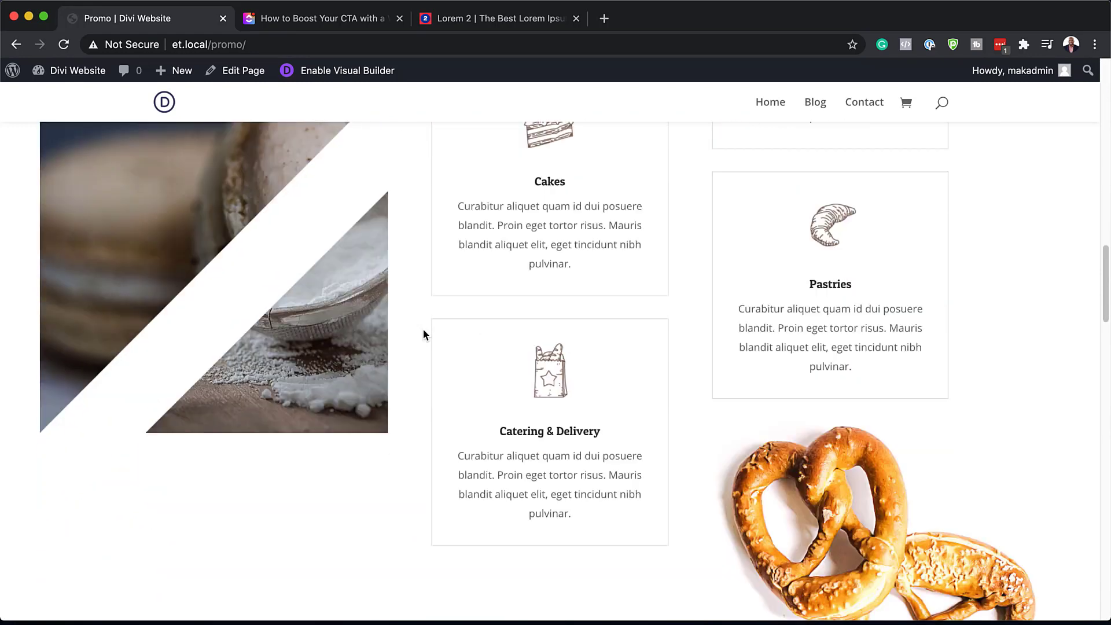
scroll(424, 335, down, 3)
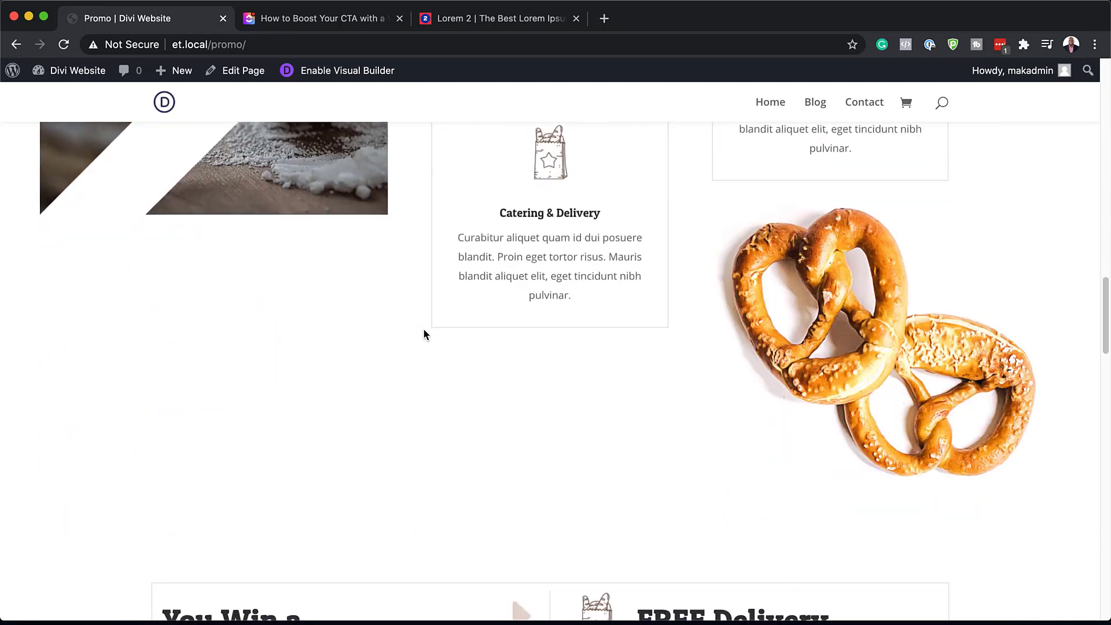
scroll(424, 334, down, 2)
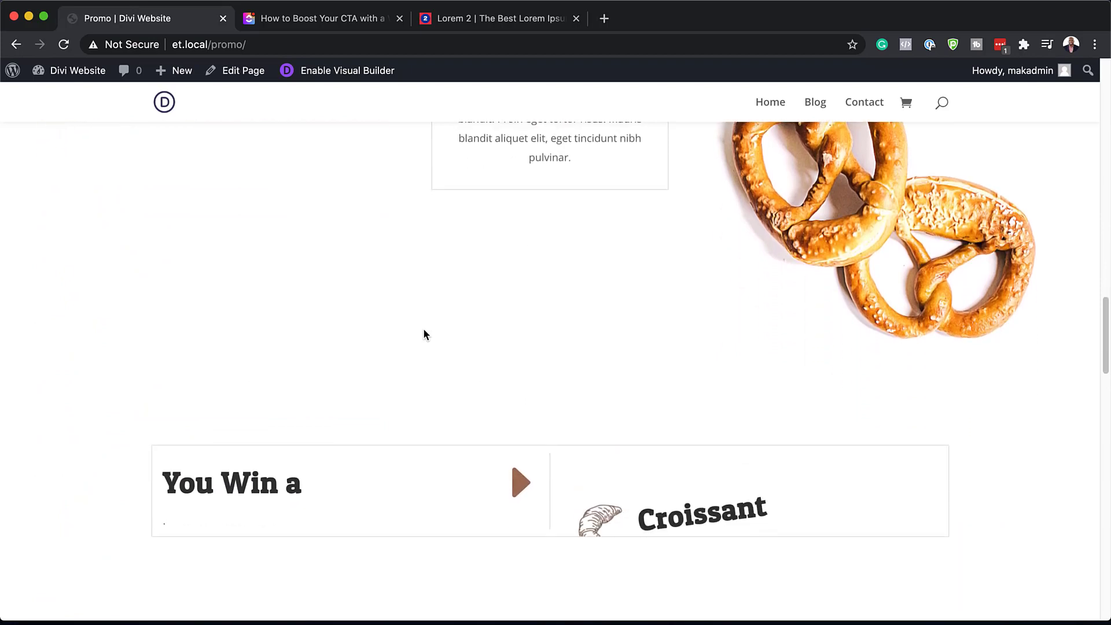
scroll(424, 335, down, 2)
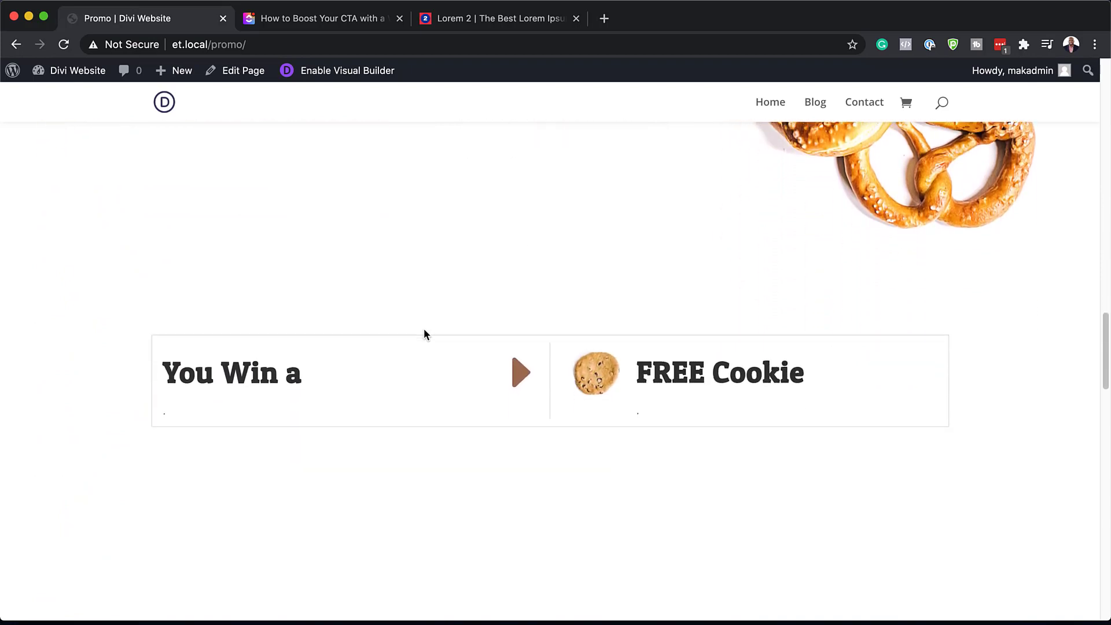
scroll(423, 329, down, 1)
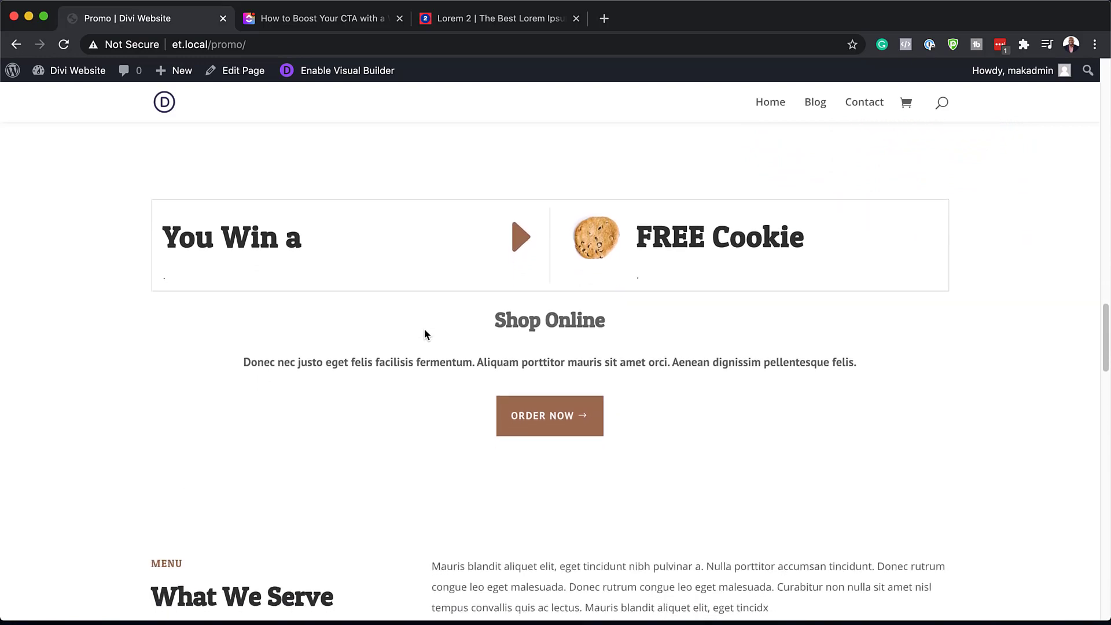
scroll(424, 328, down, 2)
scroll(424, 330, up, 1)
scroll(425, 331, up, 3)
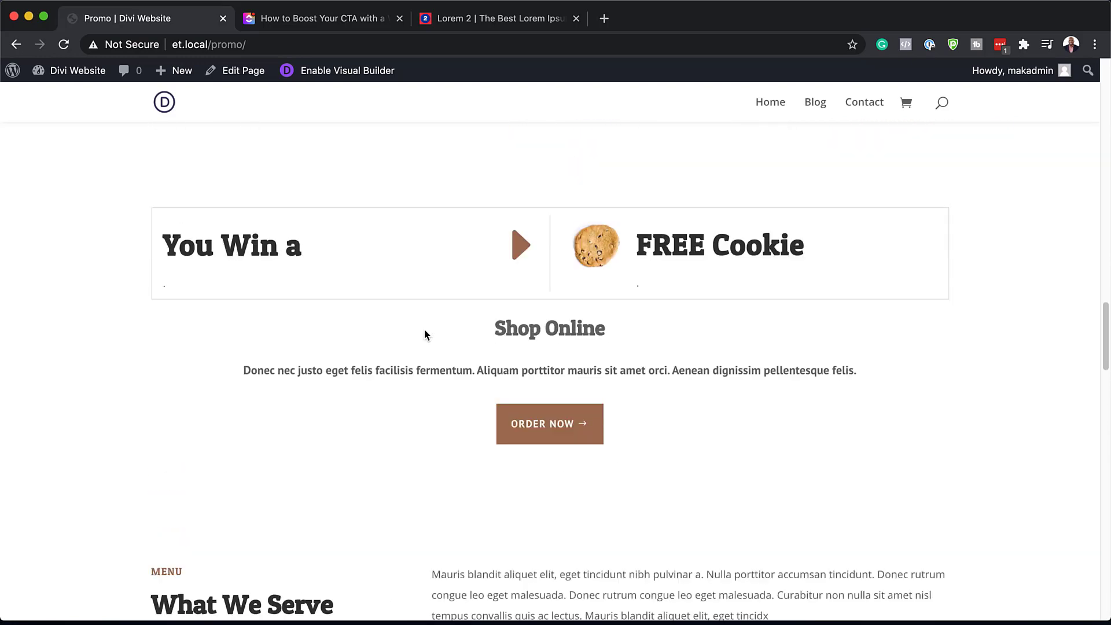
scroll(425, 330, up, 3)
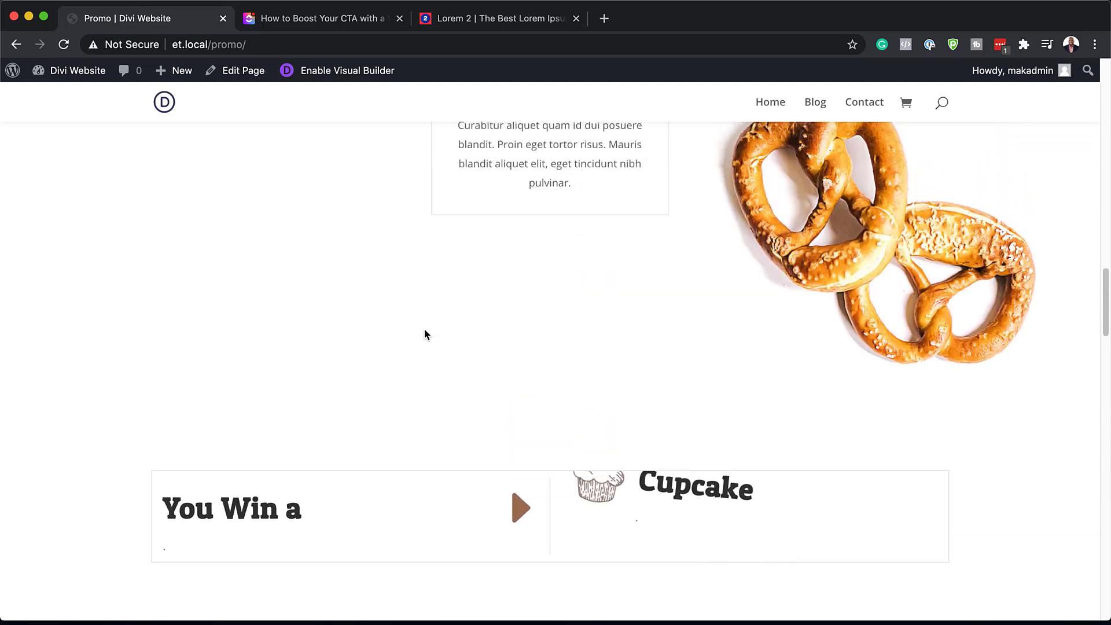
scroll(425, 335, up, 2)
scroll(424, 333, down, 5)
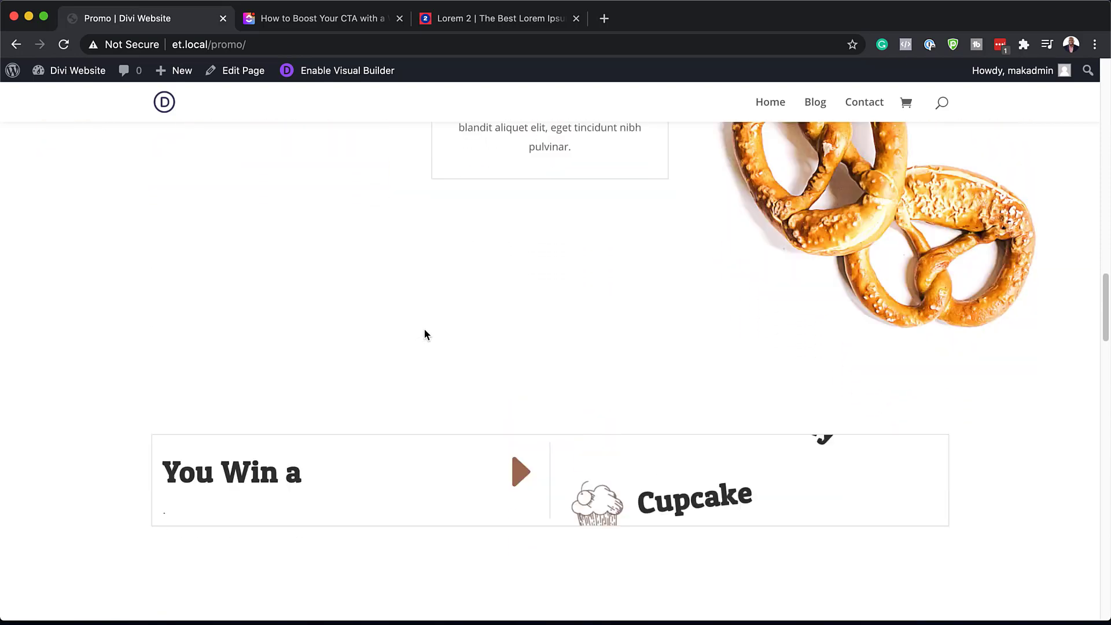
scroll(424, 335, down, 3)
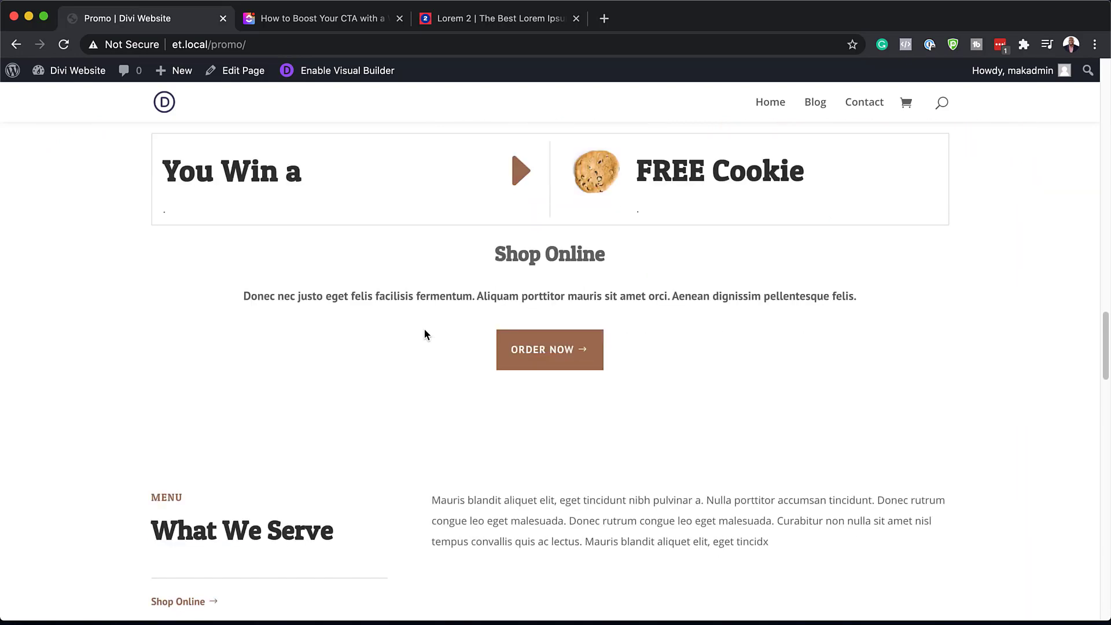